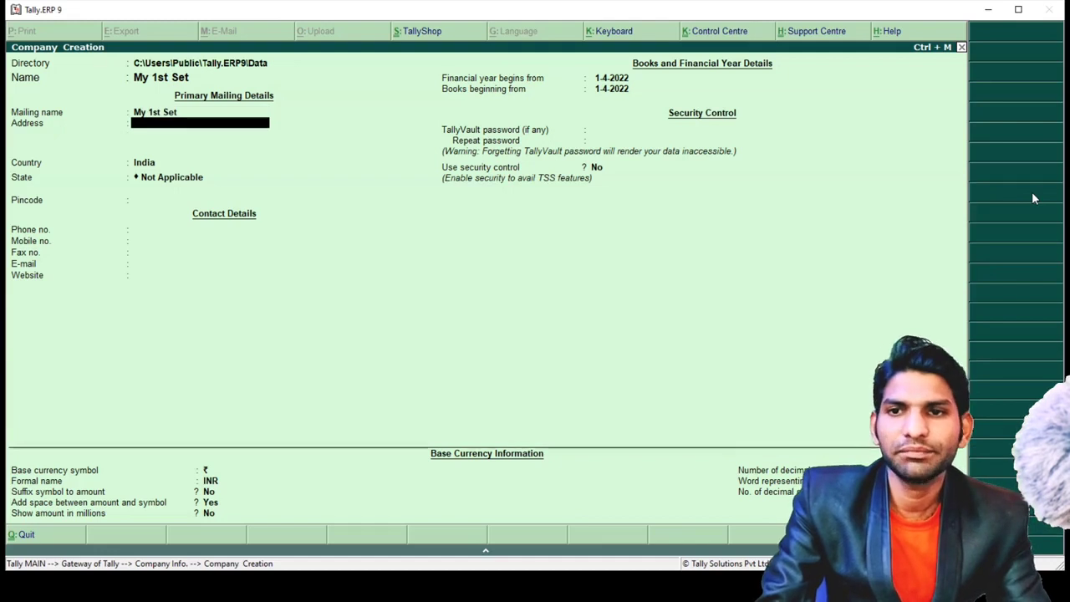
# - Enter the company's address, choose Uttar Pradesh as the state, and fill in the pincode
pyautogui.write('Ghatampujr')
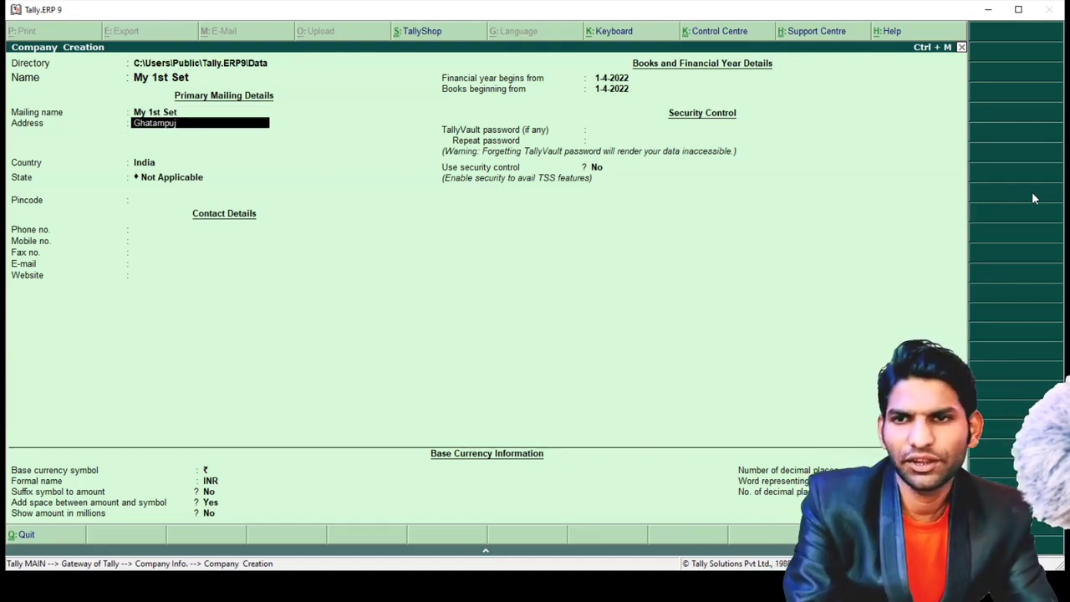
pyautogui.press('BackSpace')
pyautogui.press('BackSpace')
pyautogui.write('r')
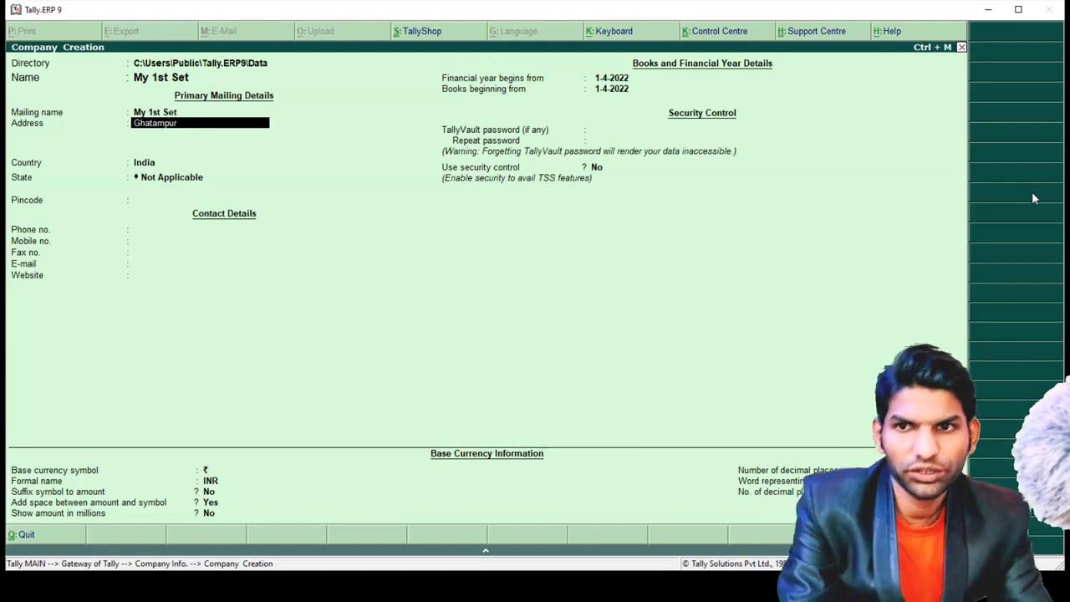
pyautogui.press('Return')
pyautogui.press('Return')
pyautogui.press('Return')
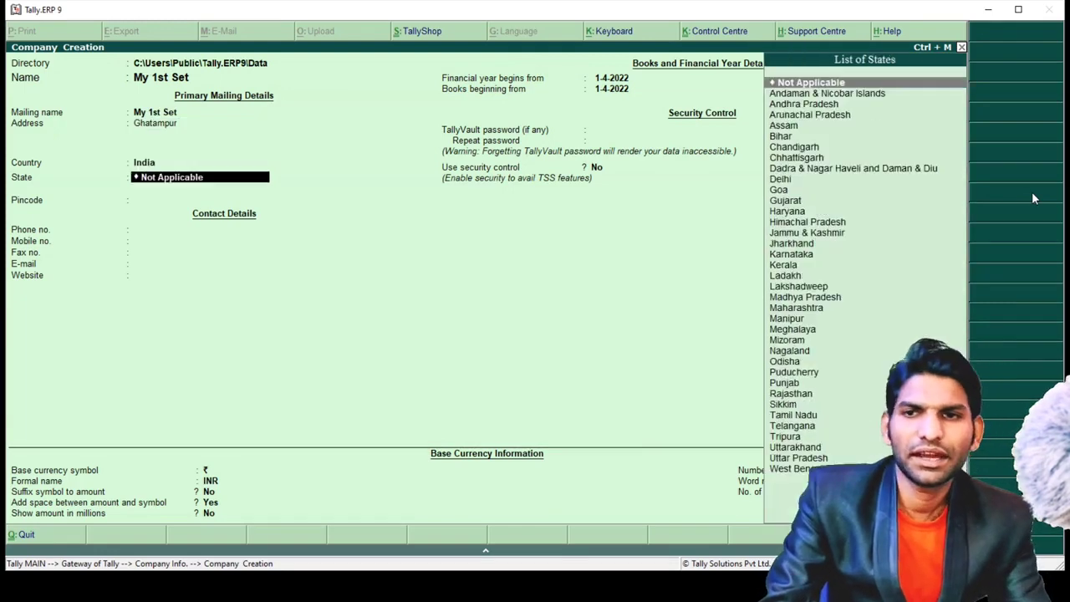
pyautogui.write('U')
pyautogui.press('Down')
pyautogui.press('Down')
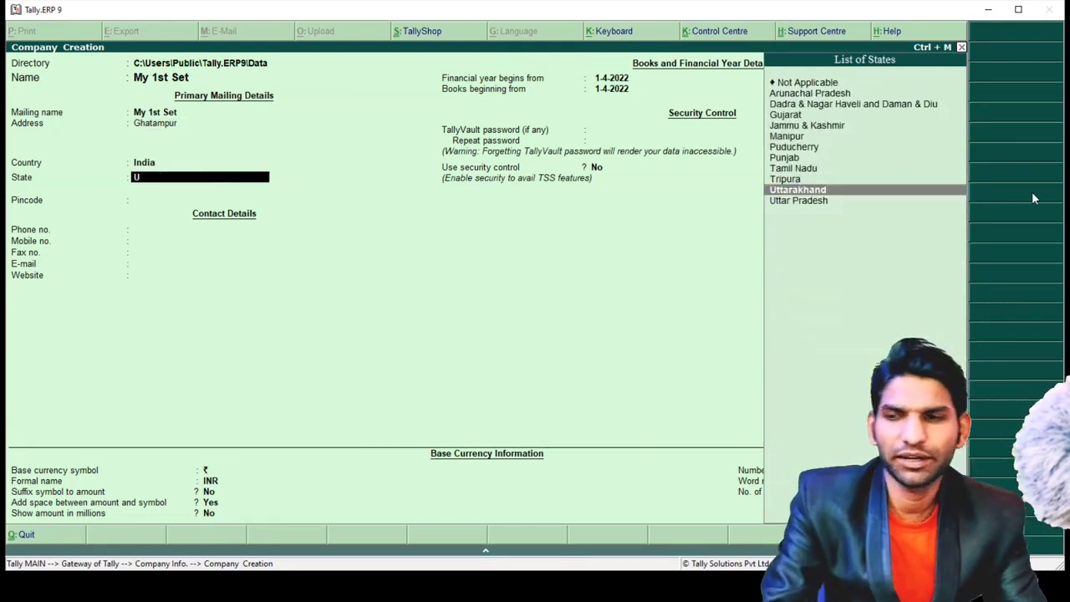
pyautogui.press('Return')
pyautogui.write('2')
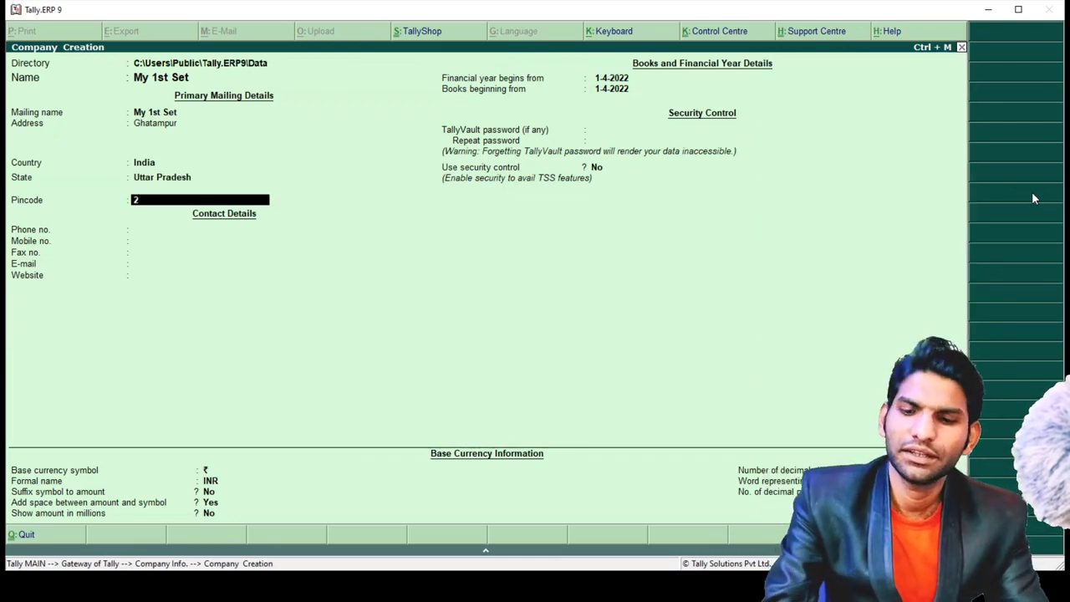
pyautogui.write('09206')
pyautogui.press('Return')
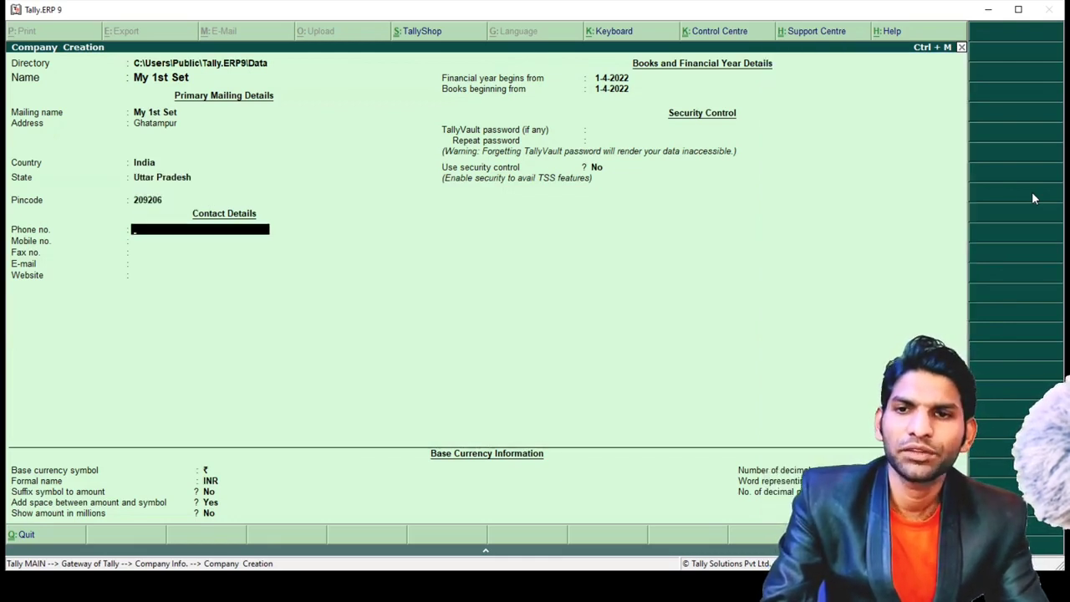
pyautogui.write('XXXX')
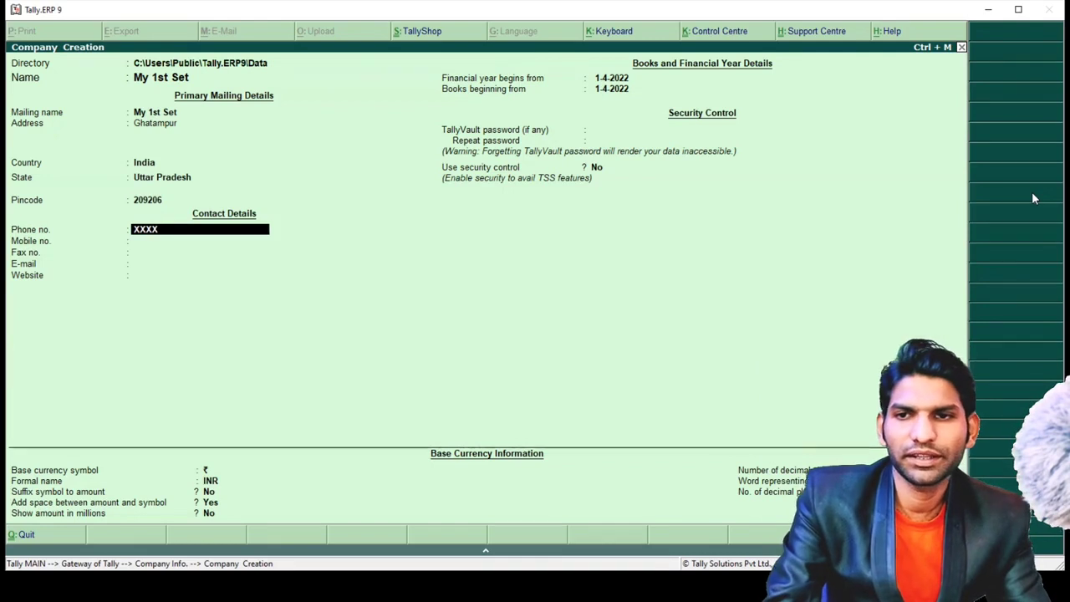
pyautogui.write('XXXX')
pyautogui.press('Return')
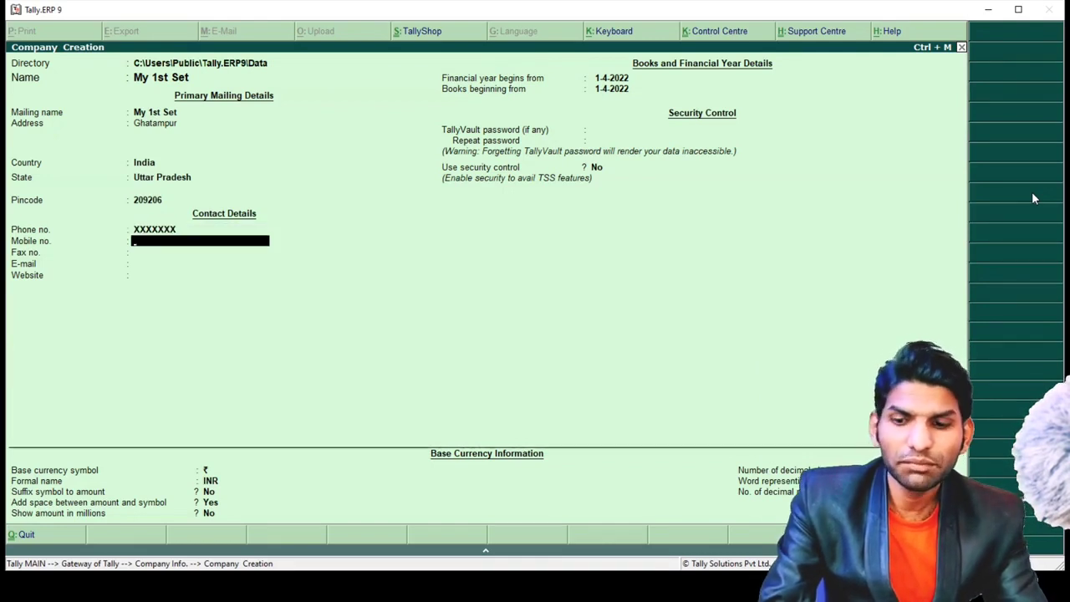
pyautogui.write('XXXX')
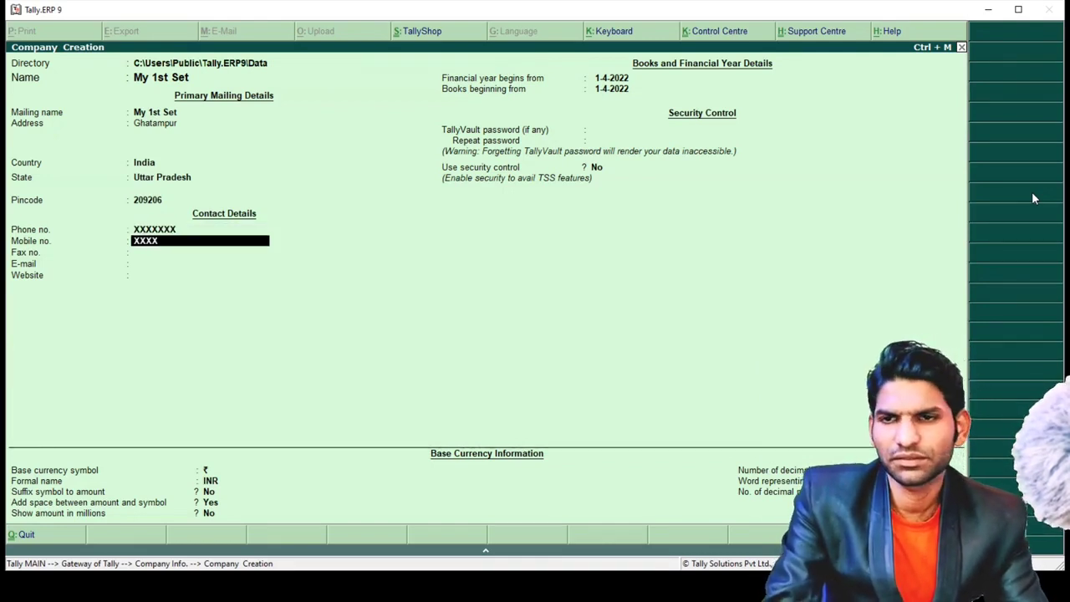
pyautogui.write('XXXXXXXX')
pyautogui.press('Return')
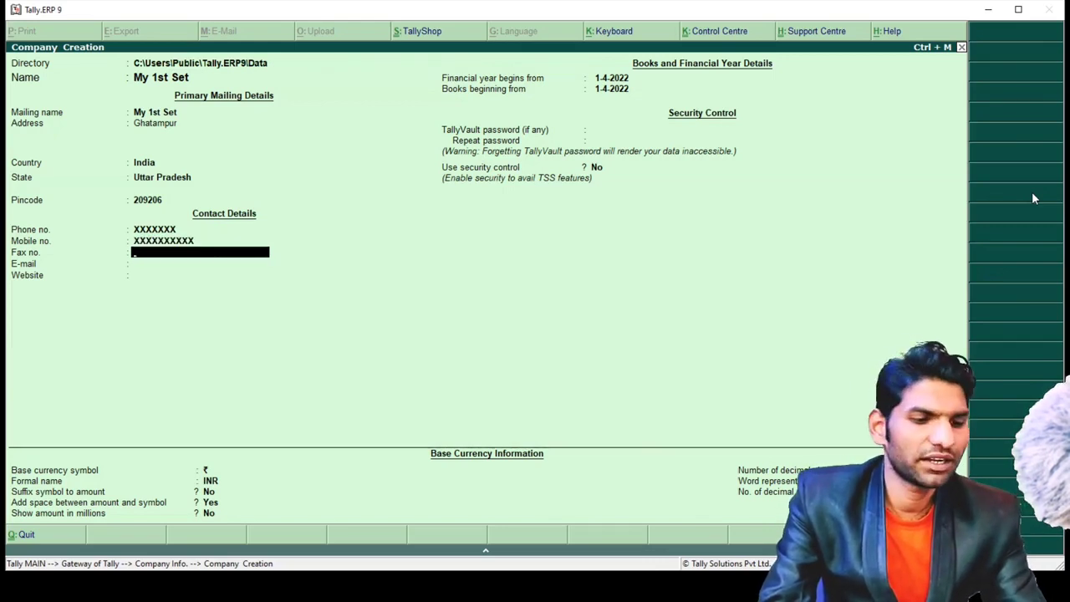
pyautogui.write('XXXXXXXXX')
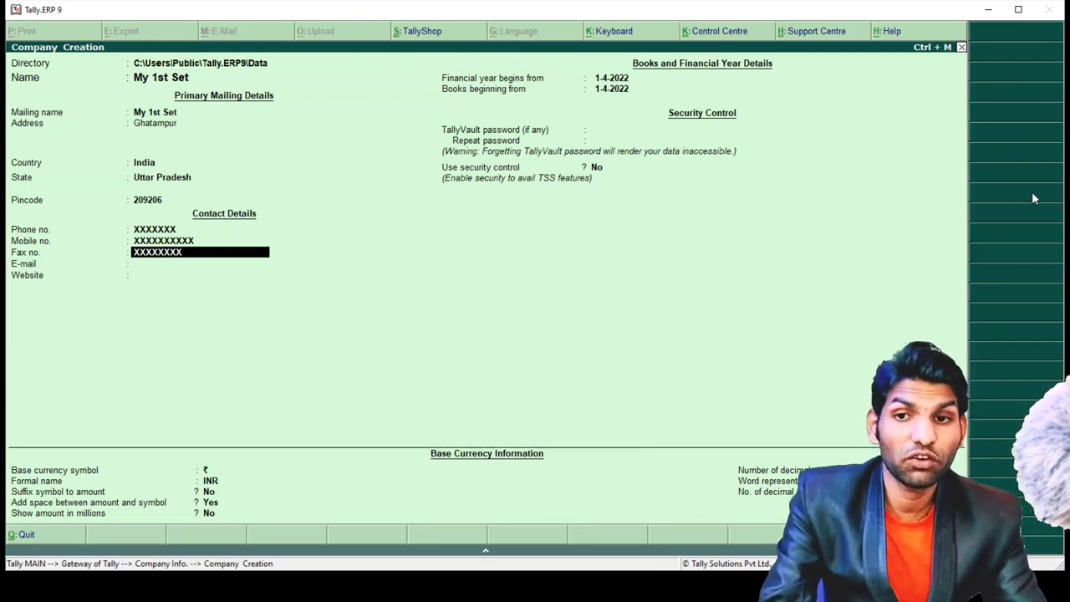
pyautogui.press('BackSpace')
pyautogui.press('Return')
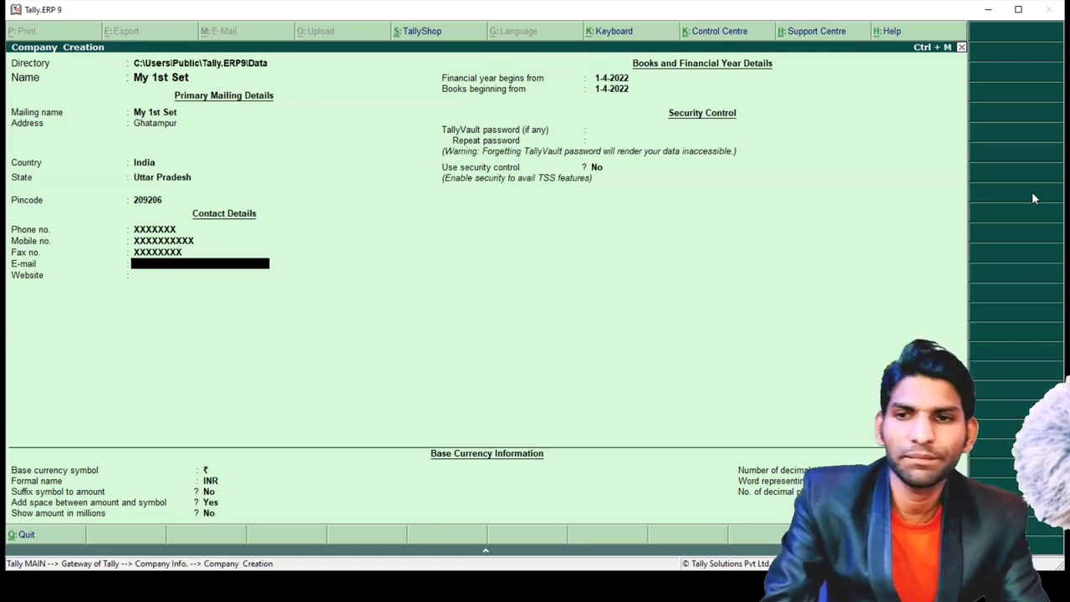
pyautogui.write('xyz@')
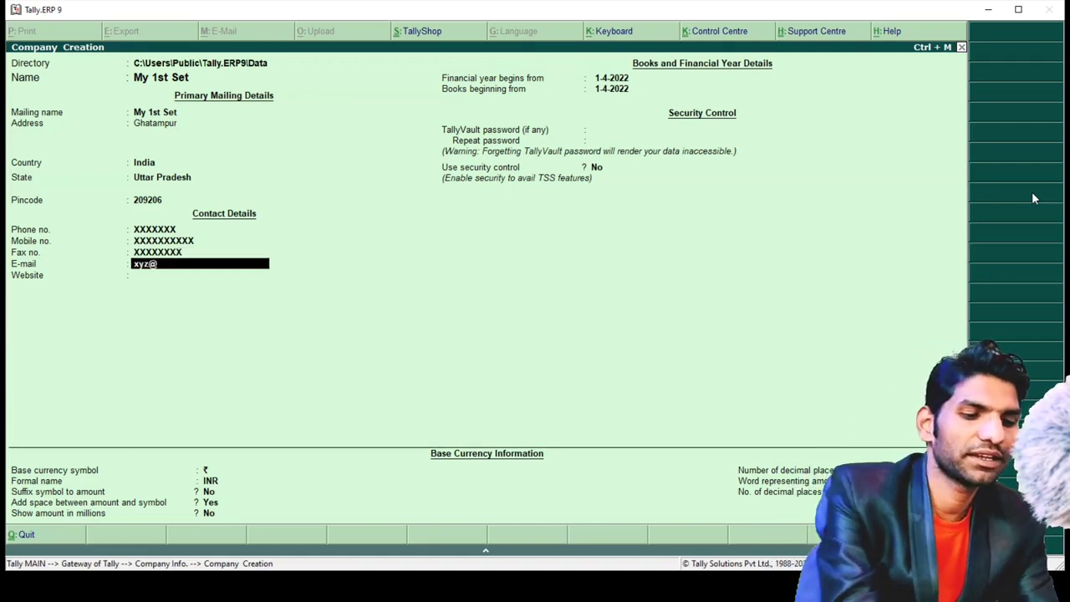
pyautogui.write('gmail.c')
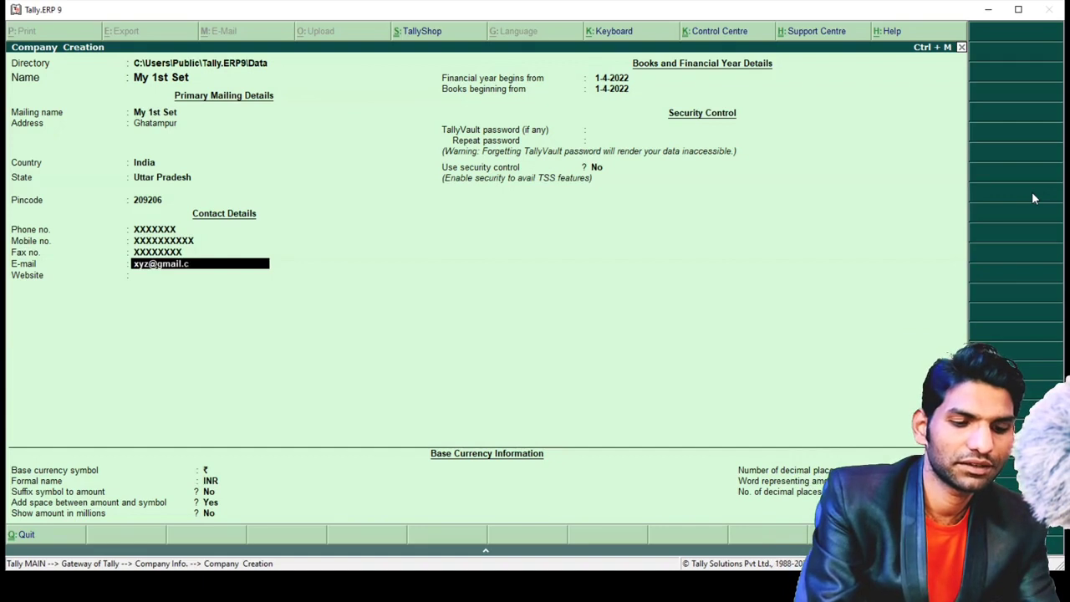
pyautogui.write('om')
pyautogui.press('Return')
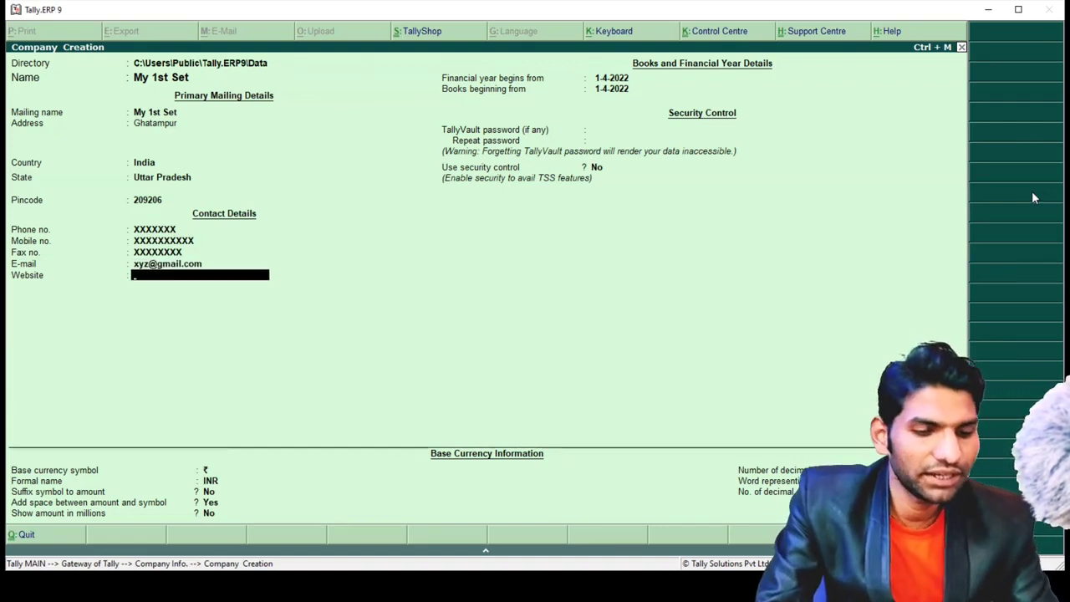
pyautogui.write('ww')
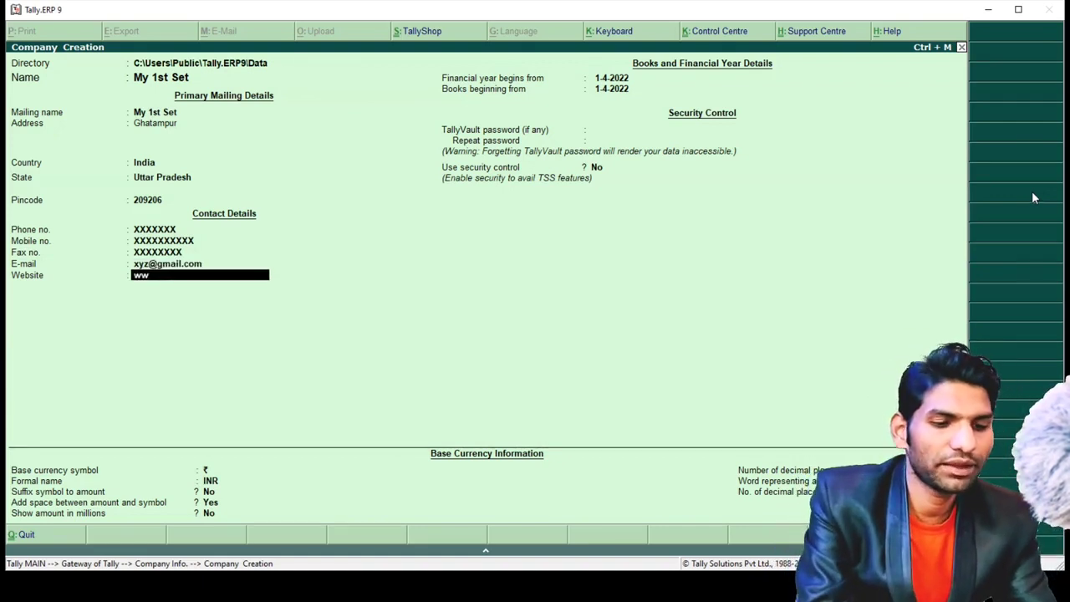
pyautogui.write('w.asgi')
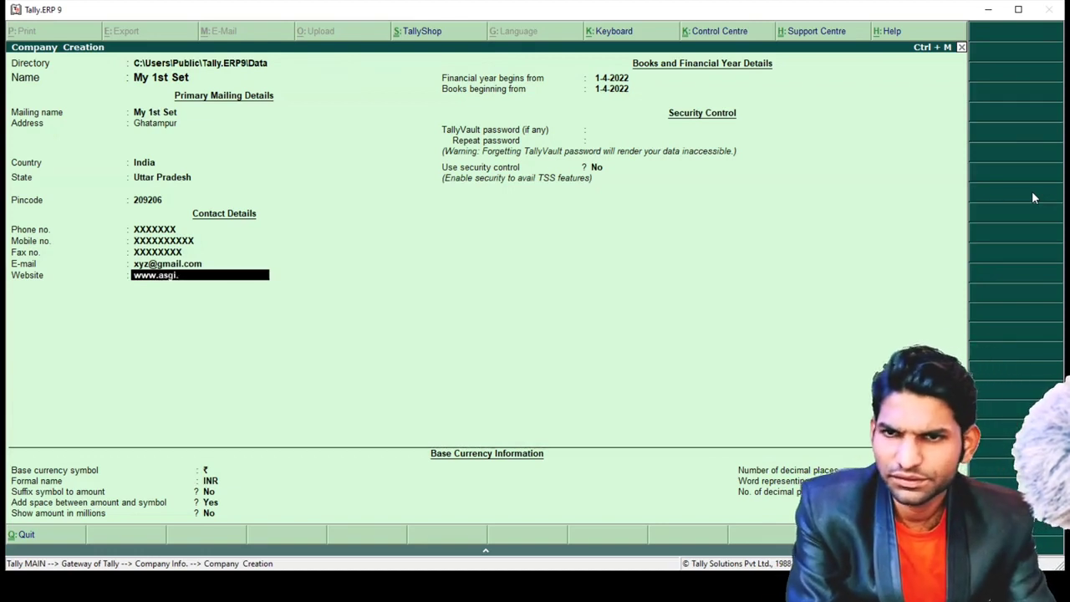
pyautogui.write('.in')
pyautogui.press('Return')
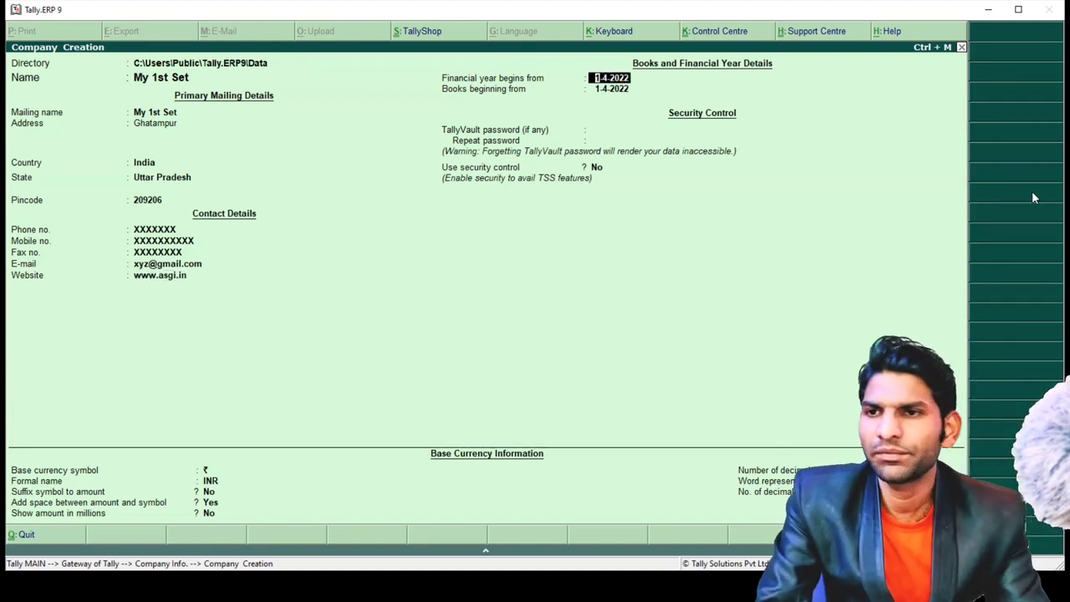
# - Keep the default financial year, books-beginning date and currency settings to save the company
pyautogui.press('Return')
pyautogui.press('Return')
pyautogui.press('Return')
pyautogui.press('Return')
pyautogui.press('Return')
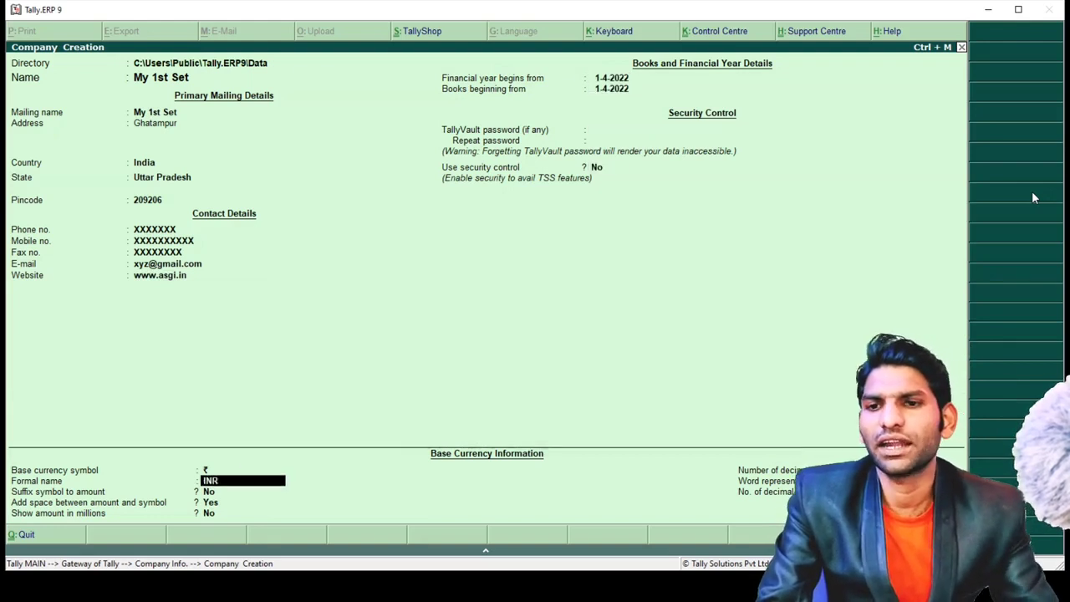
pyautogui.press('Return')
pyautogui.press('Return')
pyautogui.press('Return')
pyautogui.press('Return')
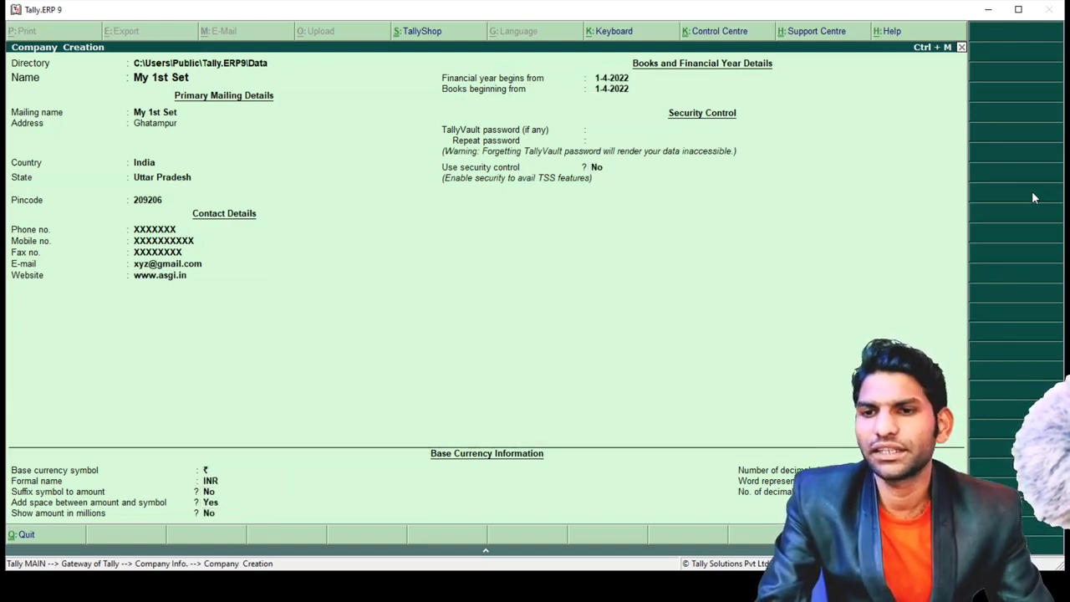
pyautogui.press('Return')
pyautogui.press('Return')
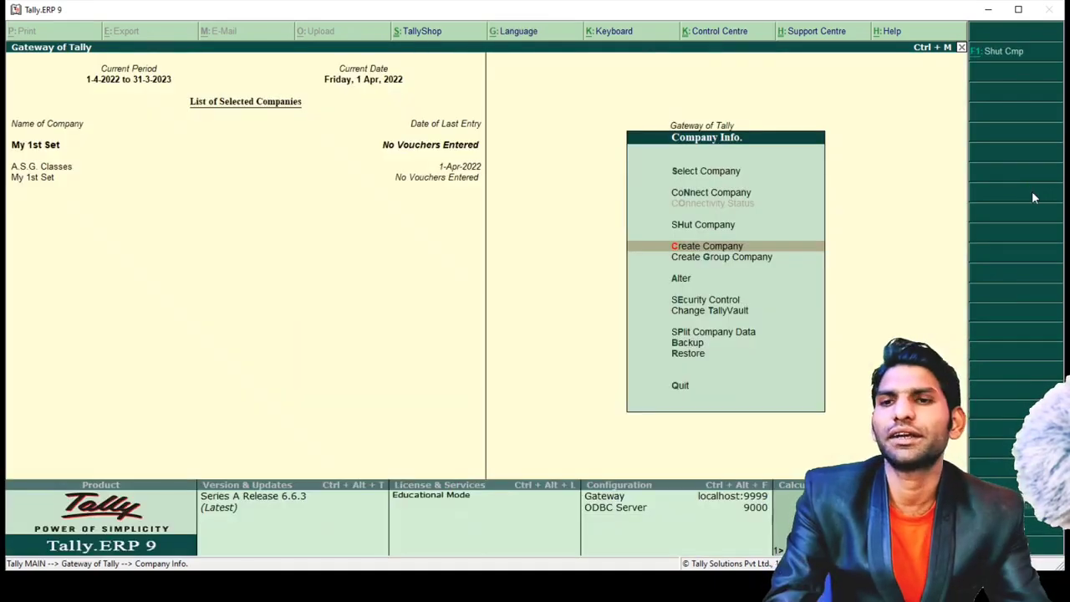
# - Return to Gateway of Tally and open Accounts Info > Ledgers > Multiple Ledgers Create
pyautogui.press('Escape')
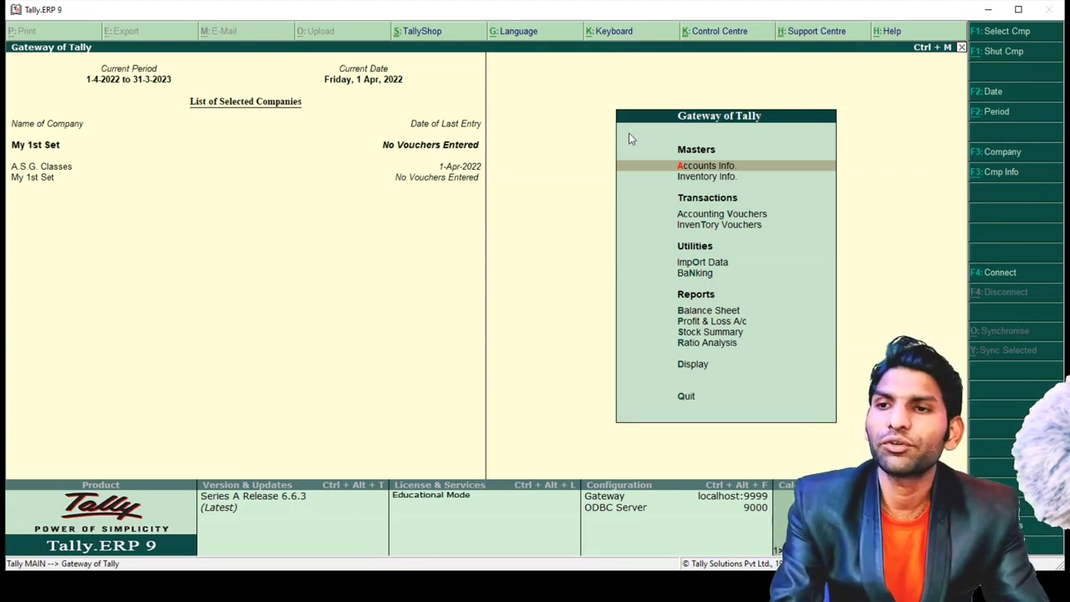
pyautogui.press('Return')
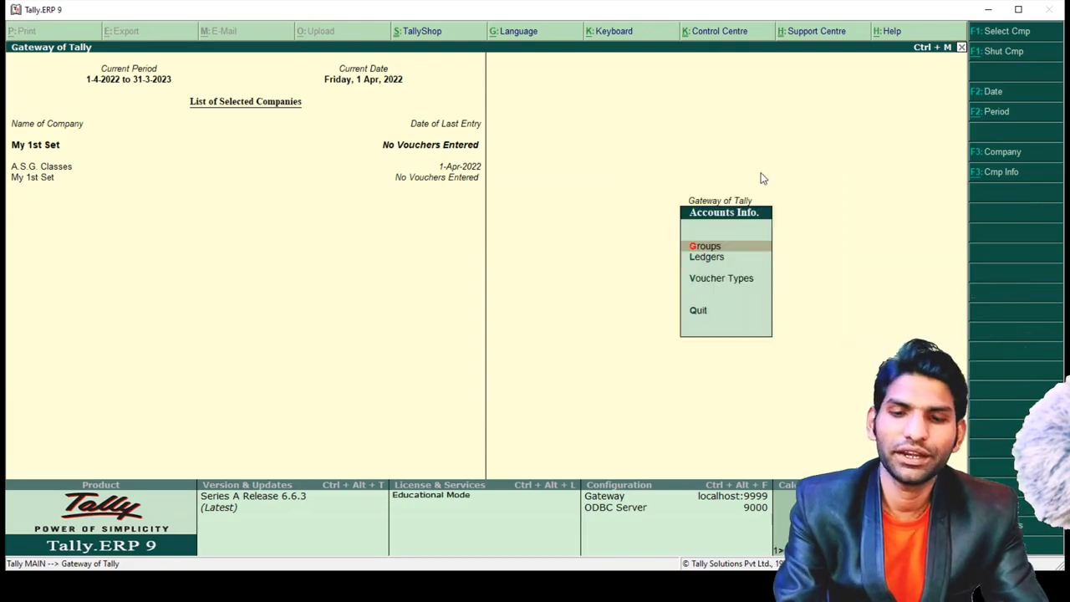
pyautogui.press('Down')
pyautogui.press('Return')
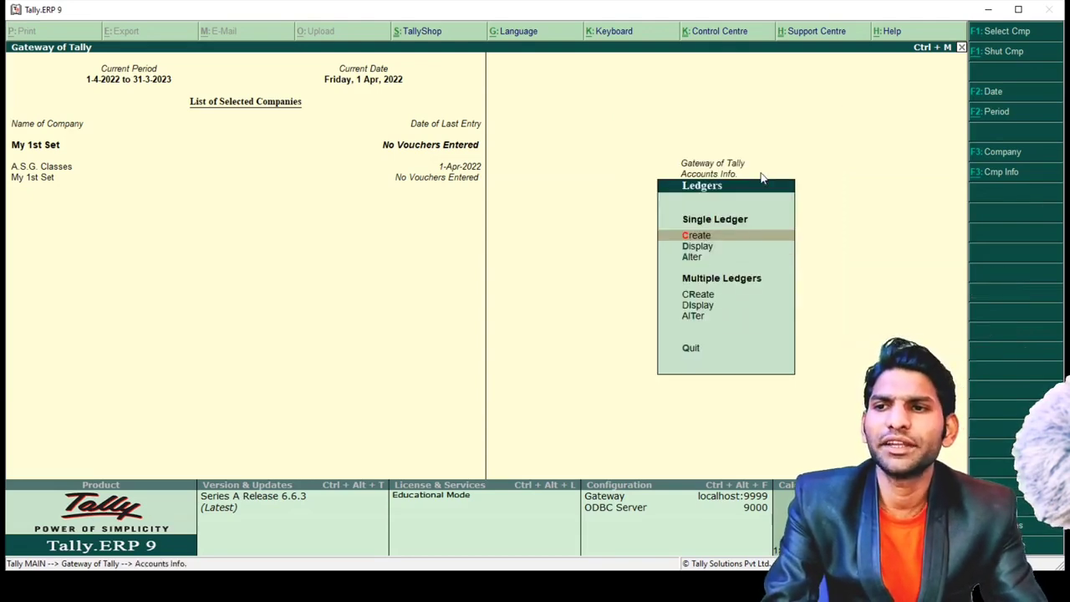
pyautogui.press('Down')
pyautogui.press('Down')
pyautogui.press('Down')
pyautogui.press('Down')
pyautogui.press('Up')
pyautogui.press('Up')
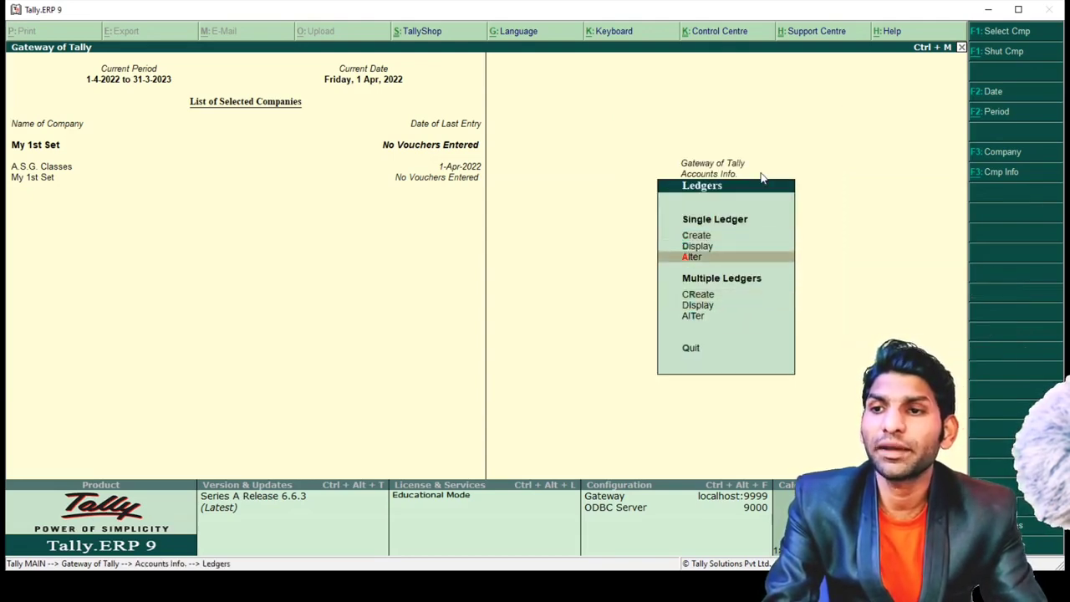
pyautogui.press('Down')
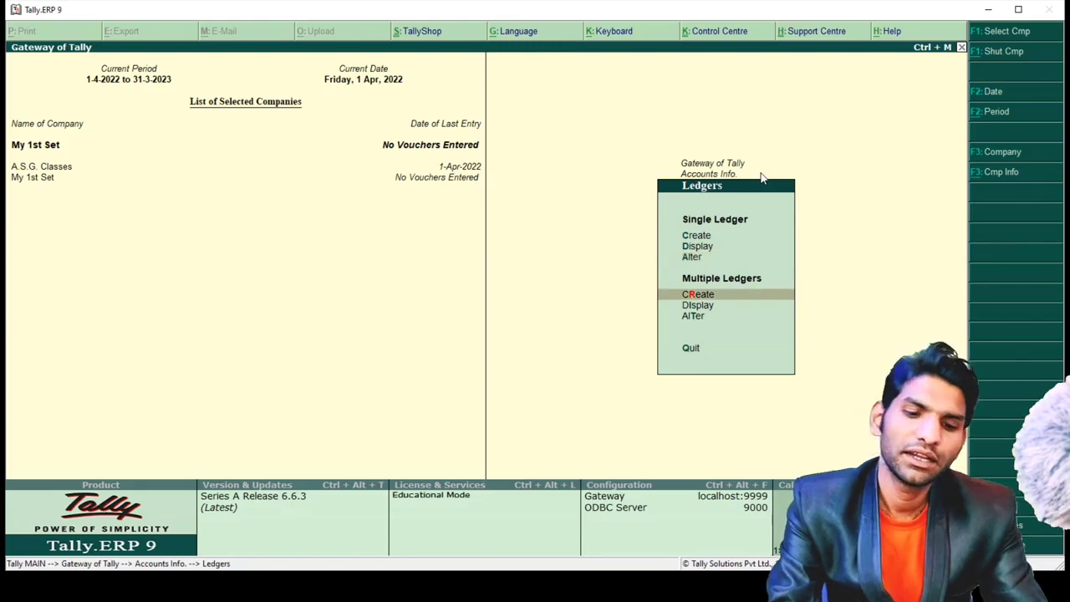
pyautogui.press('Return')
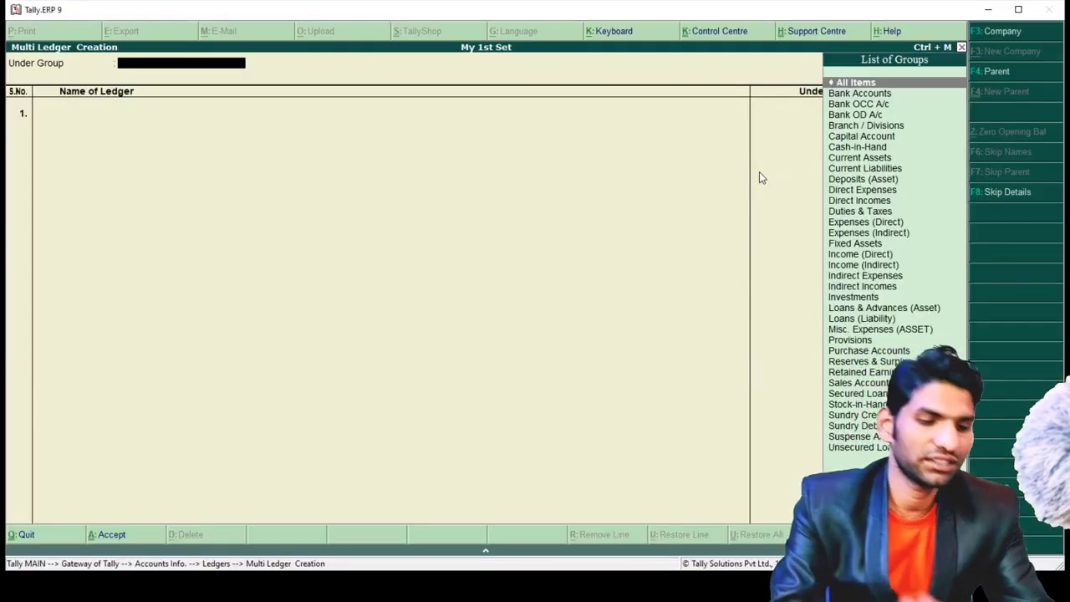
# - Create Building and Laptop ledgers under Fixed Assets and save them
pyautogui.write('fix')
pyautogui.press('Return')
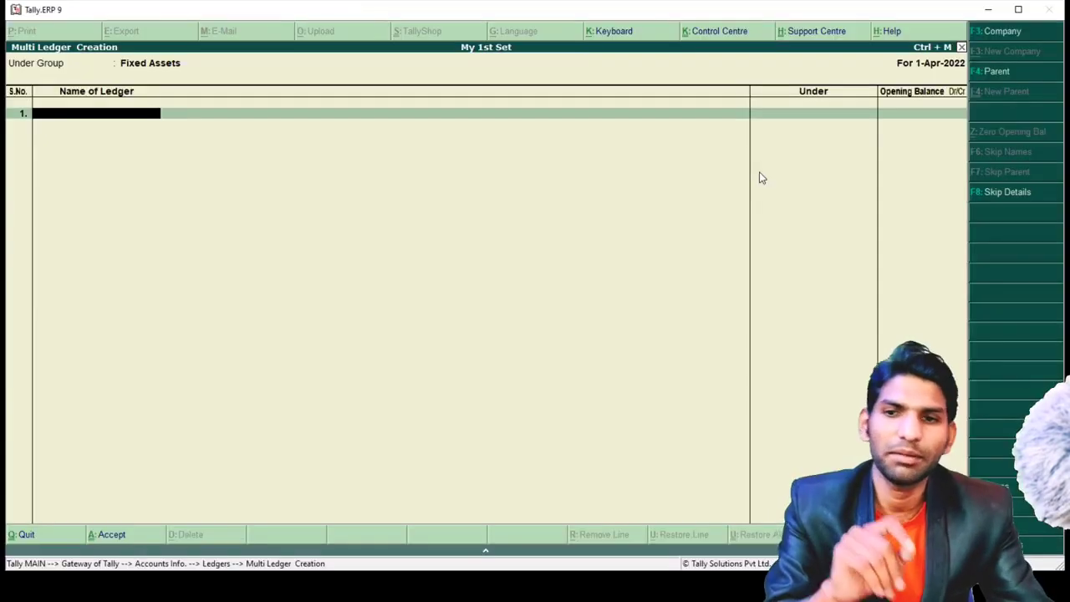
pyautogui.write('Build')
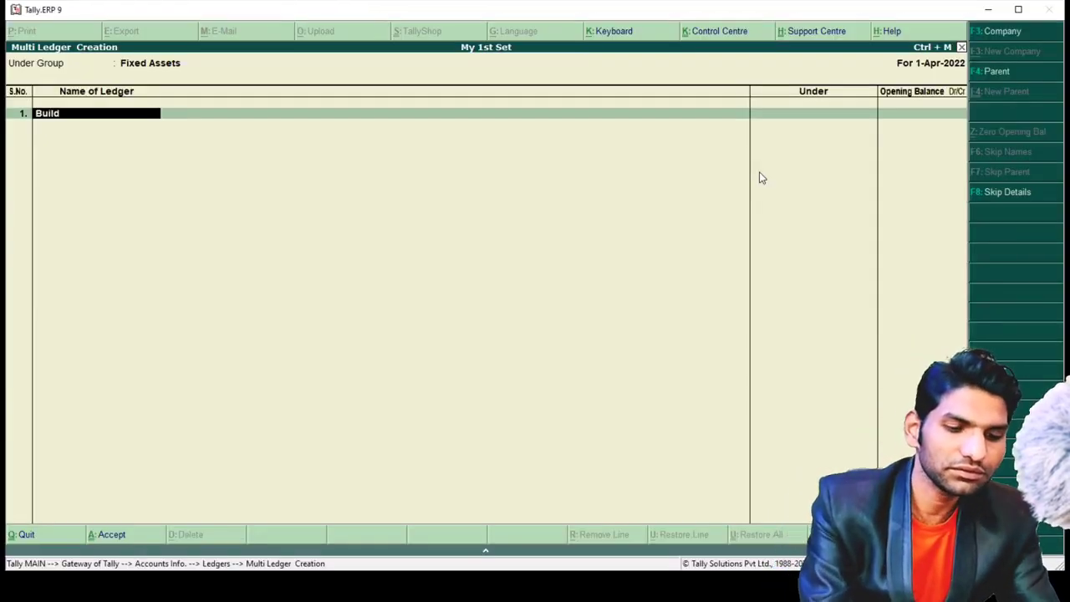
pyautogui.write('ing')
pyautogui.press('Return')
pyautogui.press('Return')
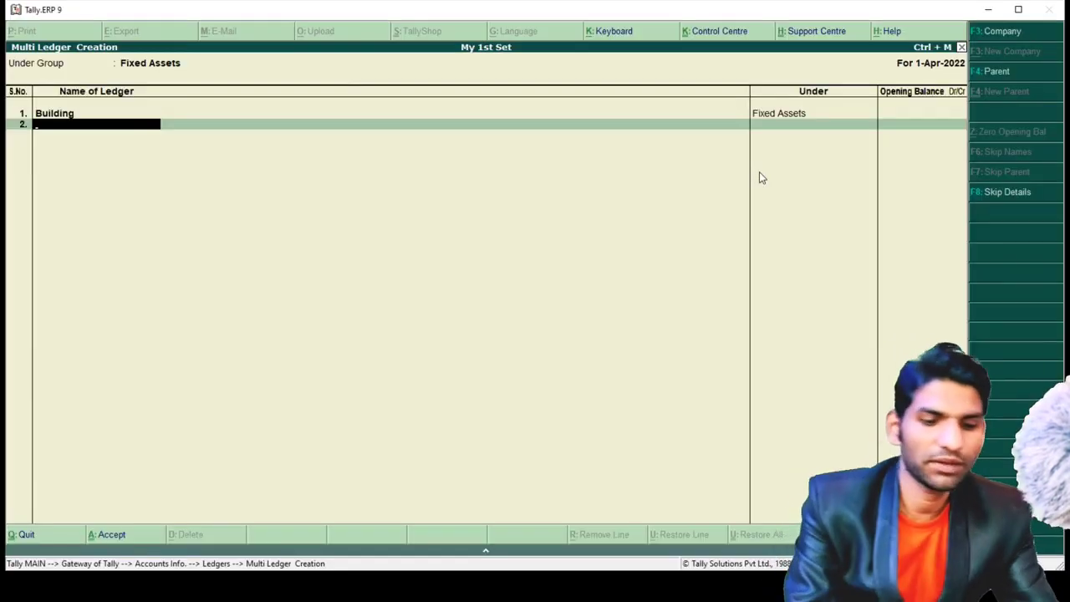
pyautogui.write('Lapt')
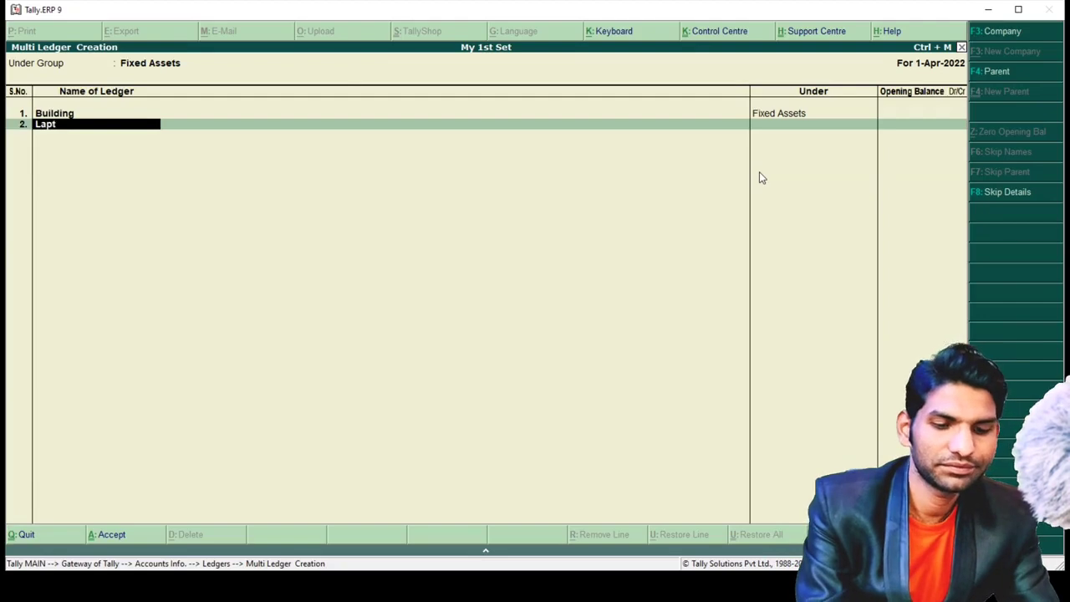
pyautogui.write('op')
pyautogui.press('Return')
pyautogui.press('Return')
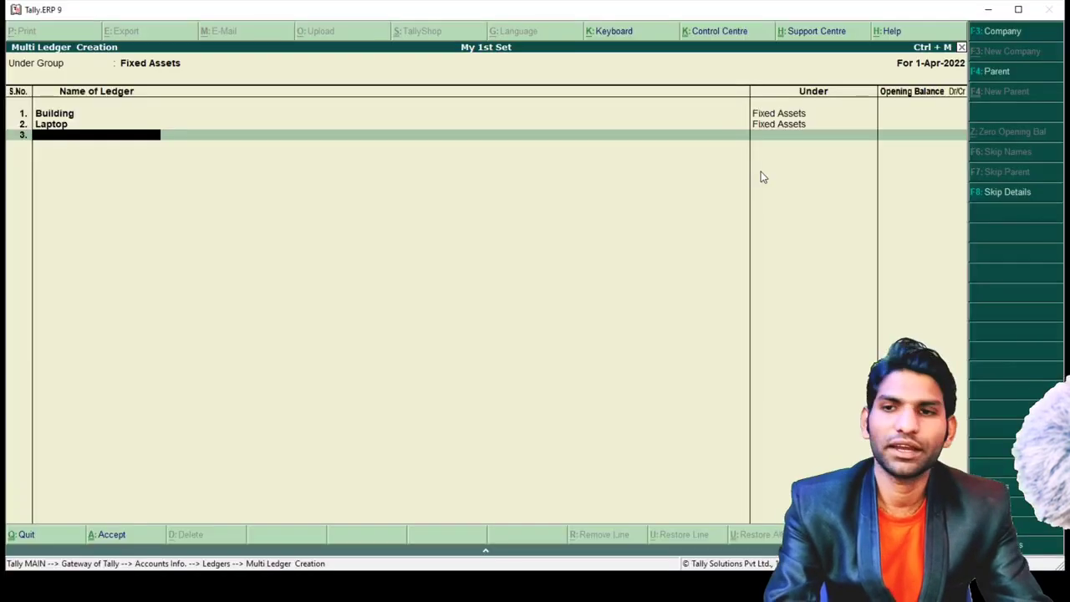
pyautogui.press('Escape')
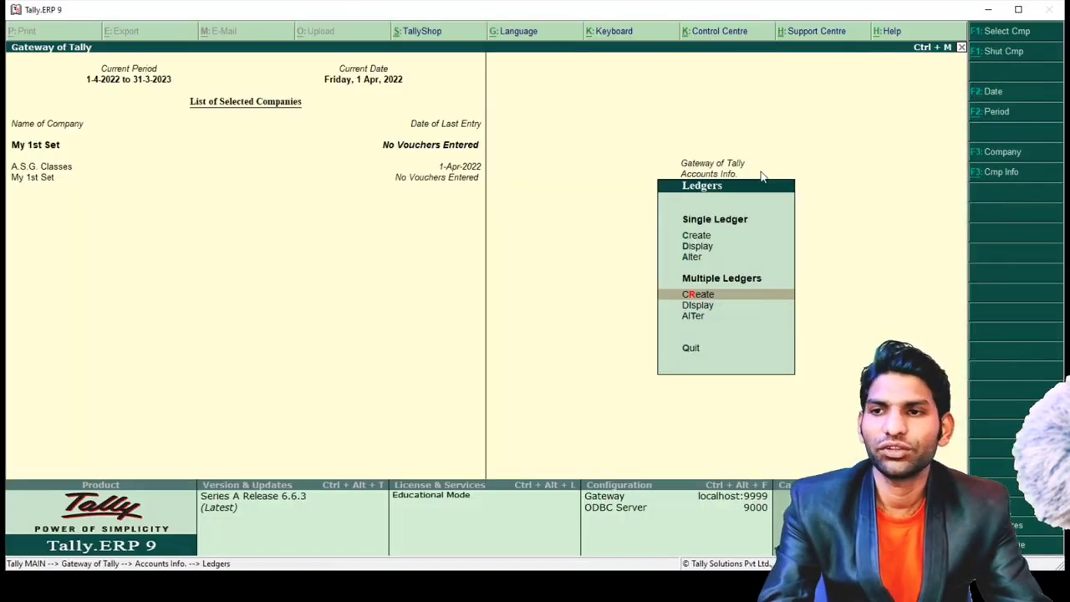
# - Create two creditor ledgers, named after individuals, under Sundry Creditors
pyautogui.press('Return')
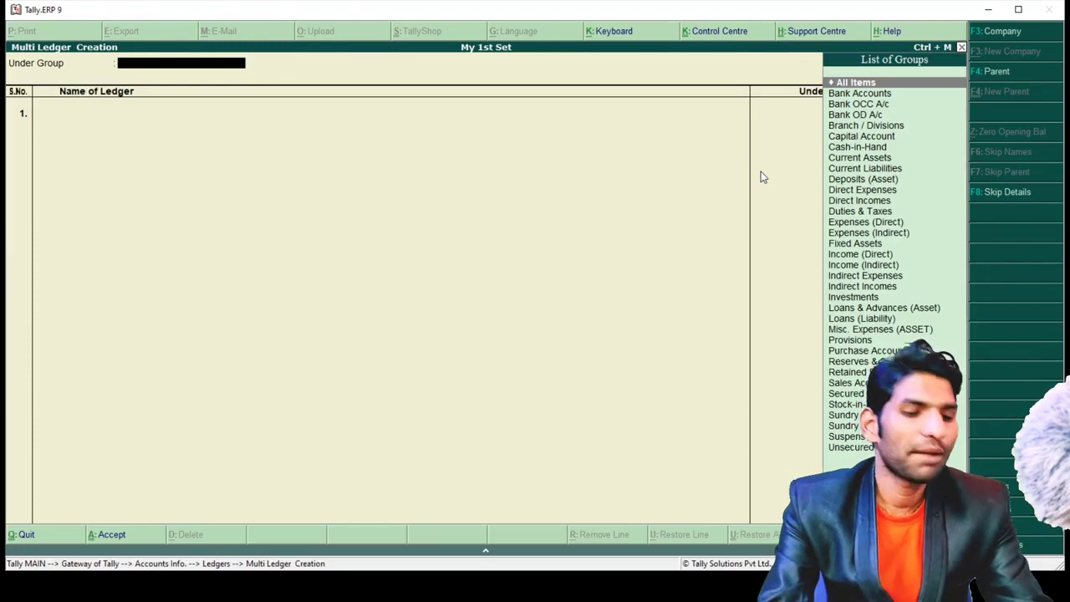
pyautogui.write('S')
pyautogui.press('Down')
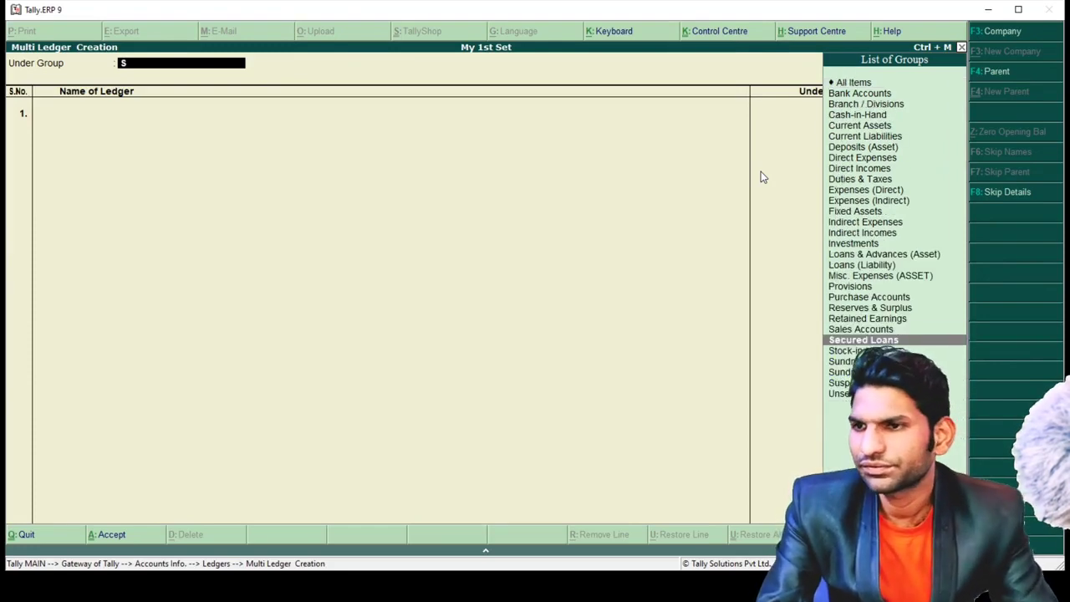
pyautogui.press('Down')
pyautogui.press('Down')
pyautogui.press('Return')
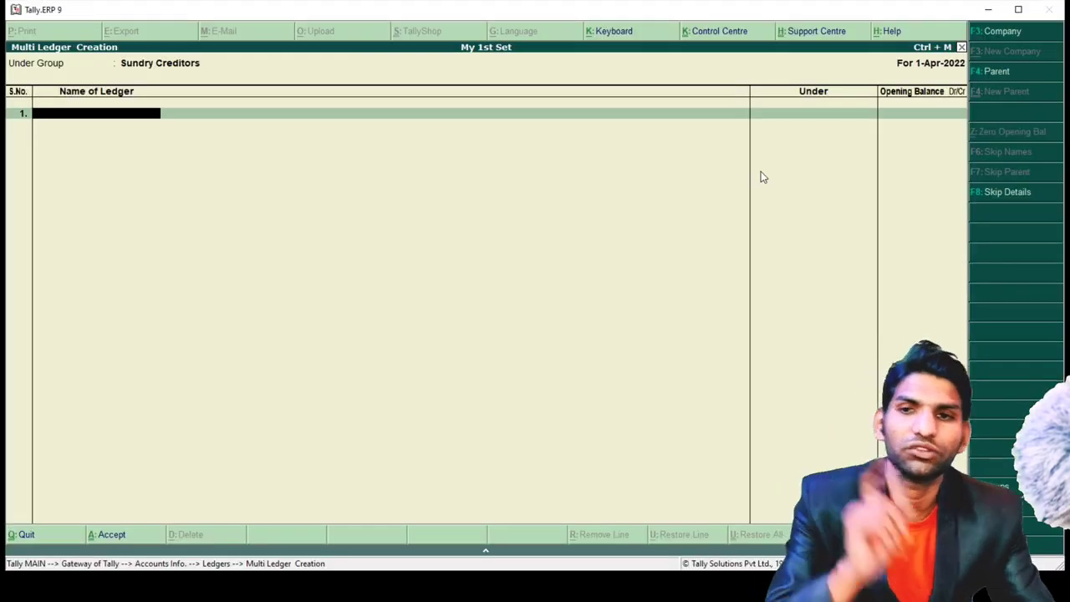
pyautogui.write('Rahul')
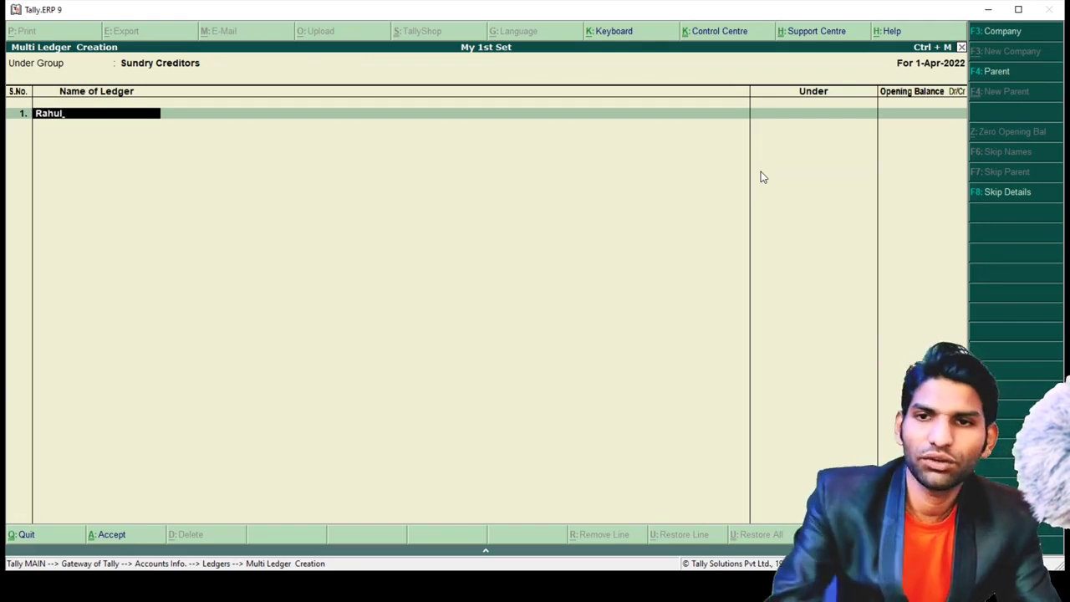
pyautogui.press('Return')
pyautogui.press('Return')
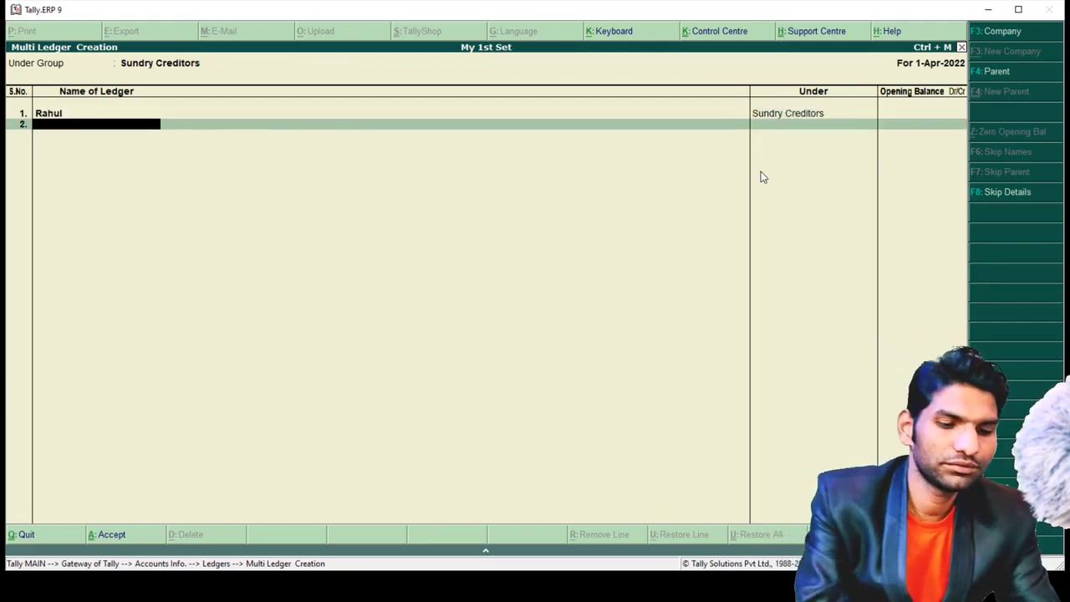
pyautogui.write('Arti')
pyautogui.press('Return')
pyautogui.press('Return')
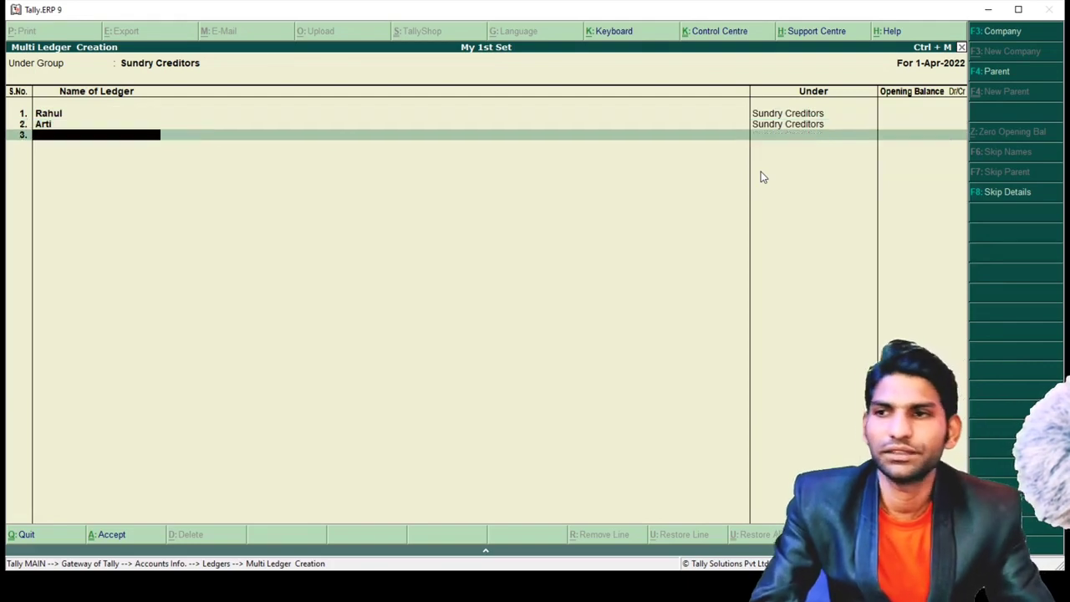
pyautogui.press('Return')
pyautogui.press('Return')
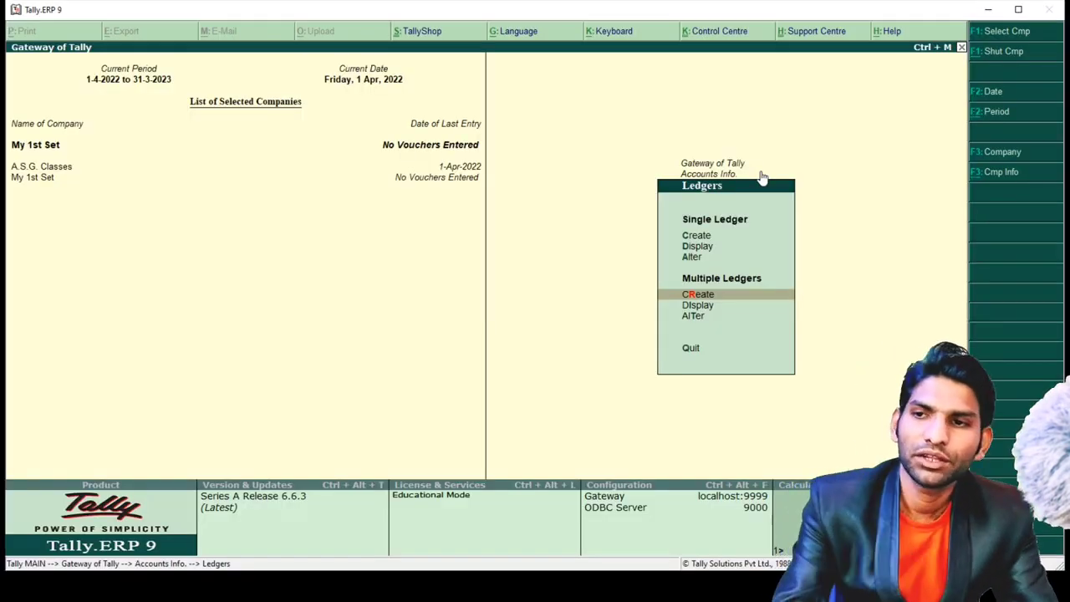
# - Start a new multiple-ledger batch and move toward Indirect Incomes as the group
pyautogui.press('Return')
pyautogui.write('I')
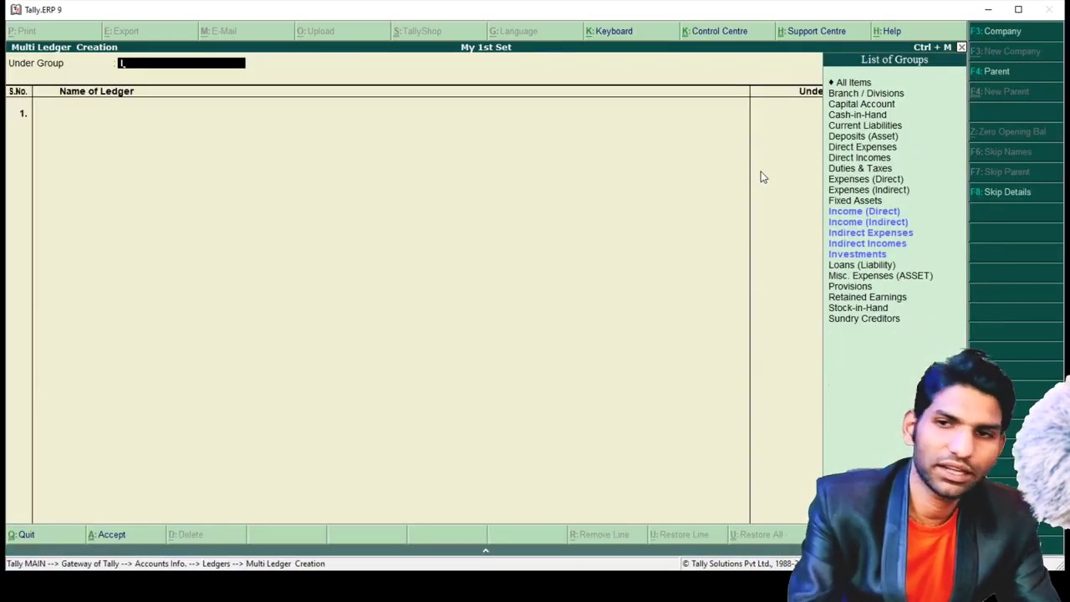
pyautogui.press('Down')
pyautogui.press('Down')
pyautogui.press('Down')
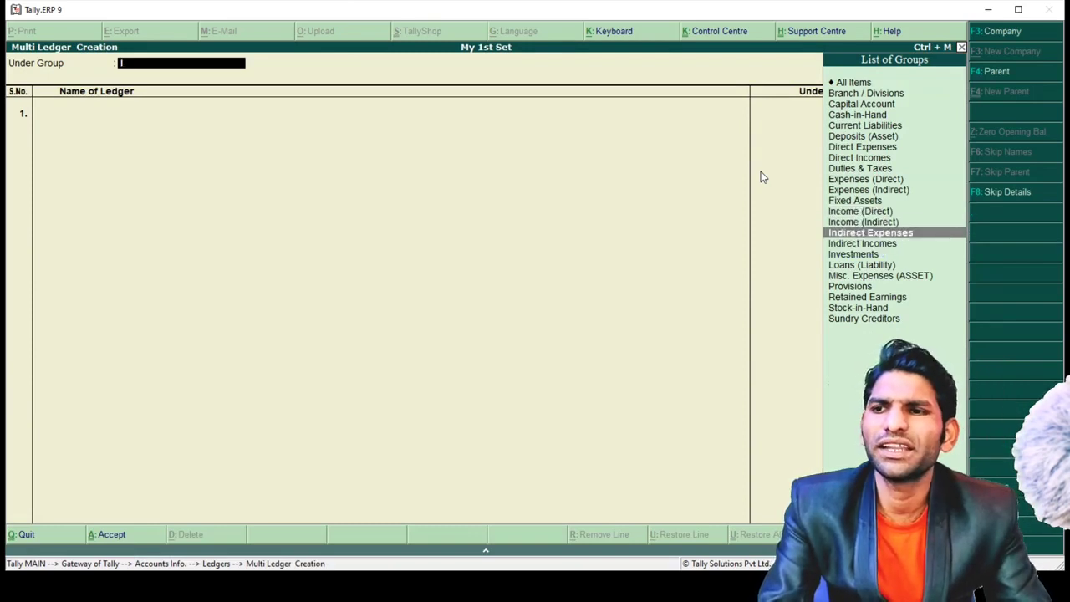
# - Create Discount and Commision ledgers under Indirect Incomes and save them with Ctrl+A
pyautogui.press('Return')
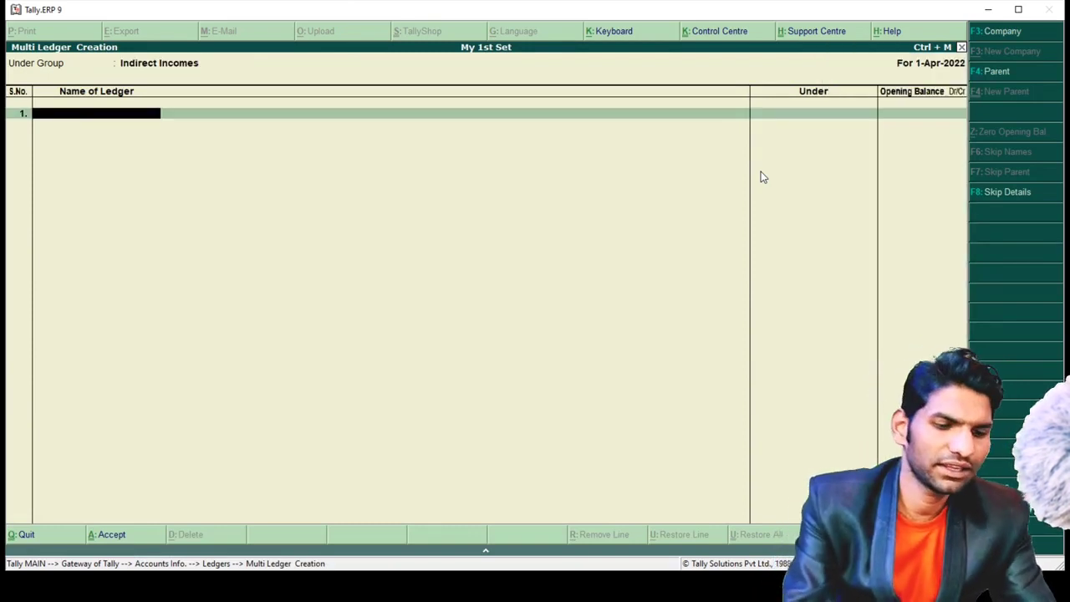
pyautogui.write('Discount')
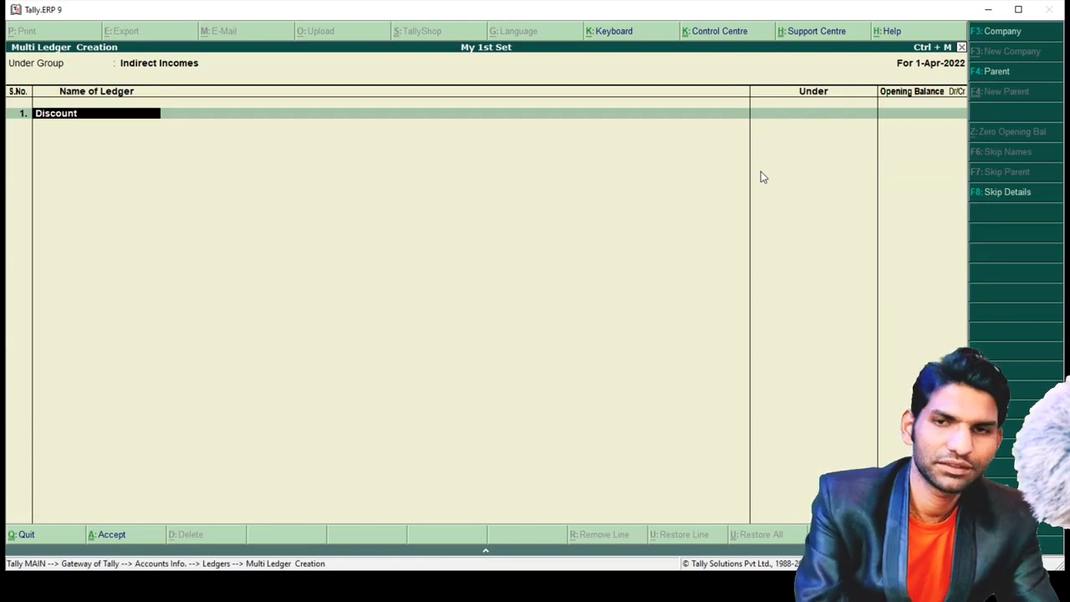
pyautogui.press('Return')
pyautogui.press('Return')
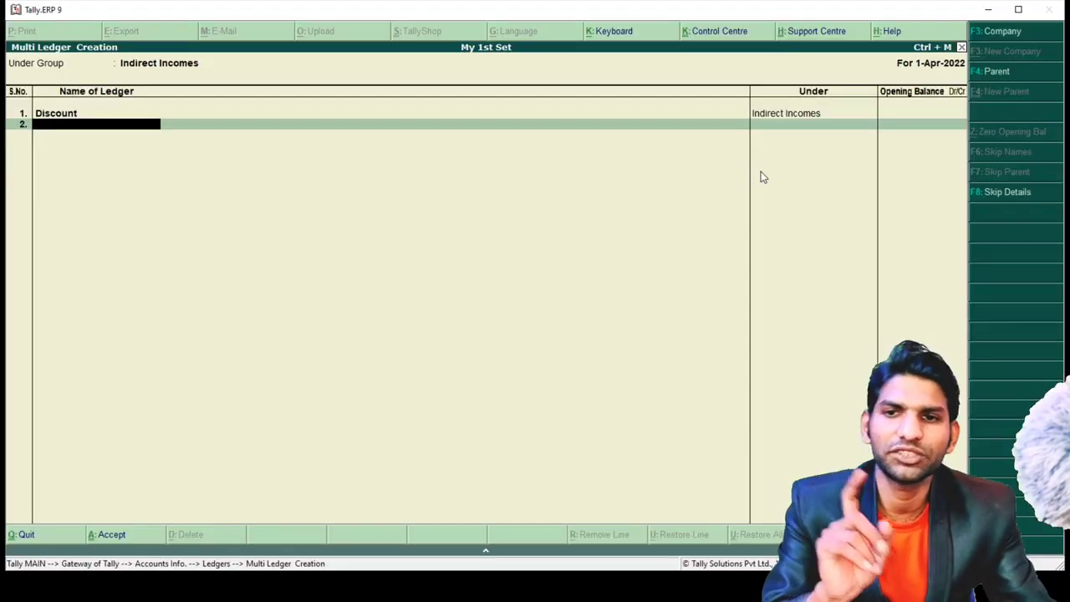
pyautogui.write('Co')
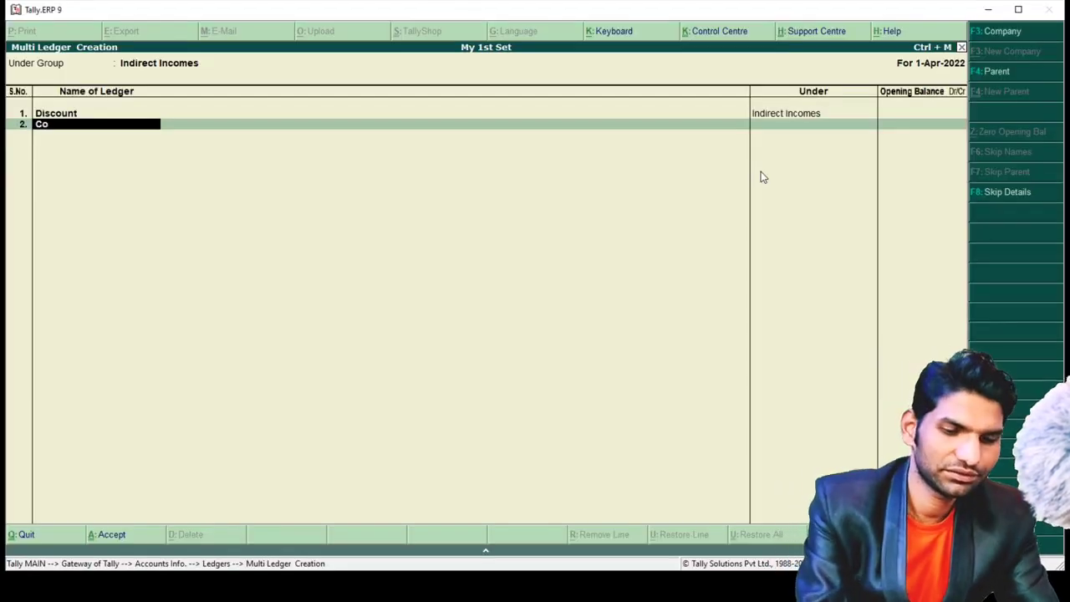
pyautogui.write('mmisiton')
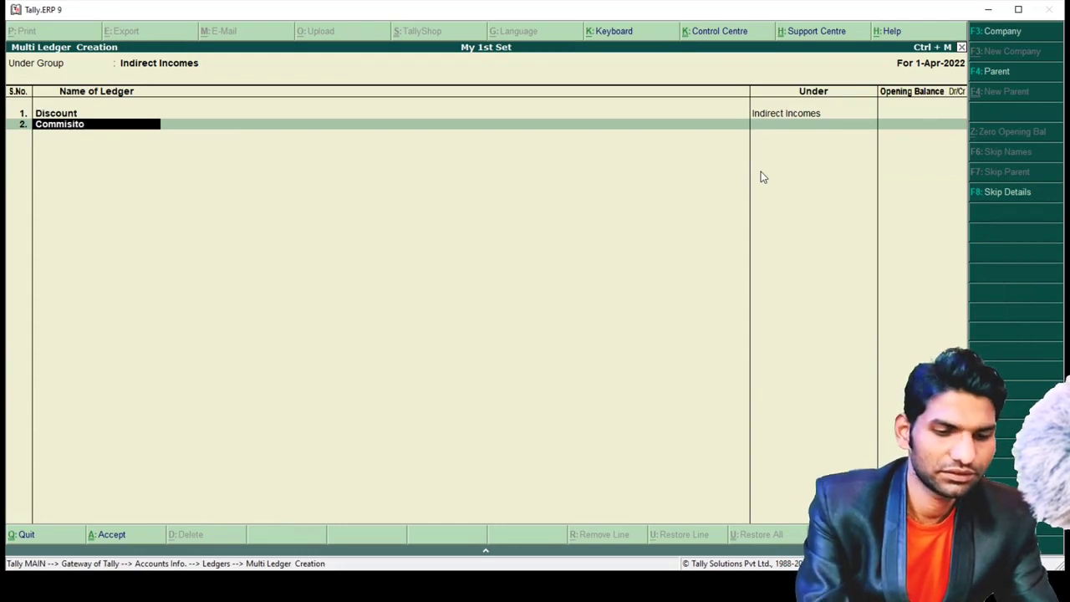
pyautogui.press('BackSpace')
pyautogui.press('BackSpace')
pyautogui.press('BackSpace')
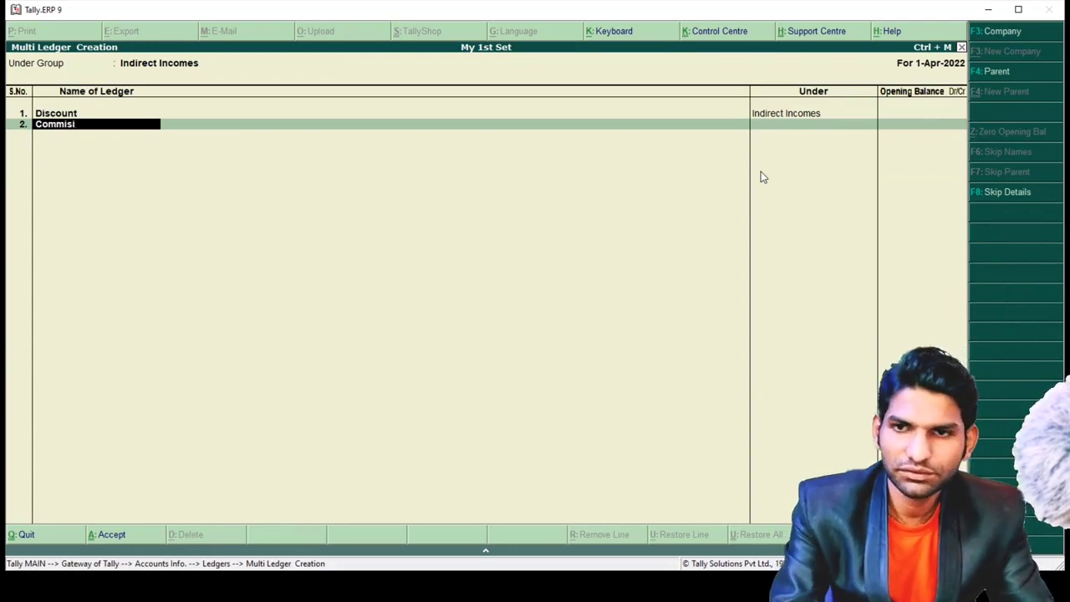
pyautogui.write('on')
pyautogui.press('Return')
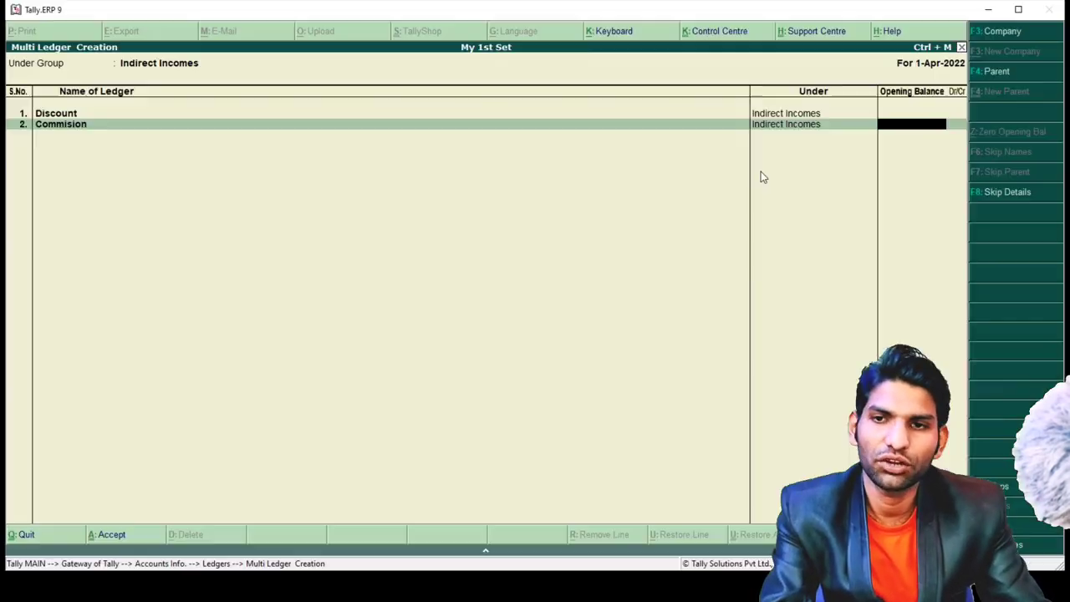
pyautogui.press('Return')
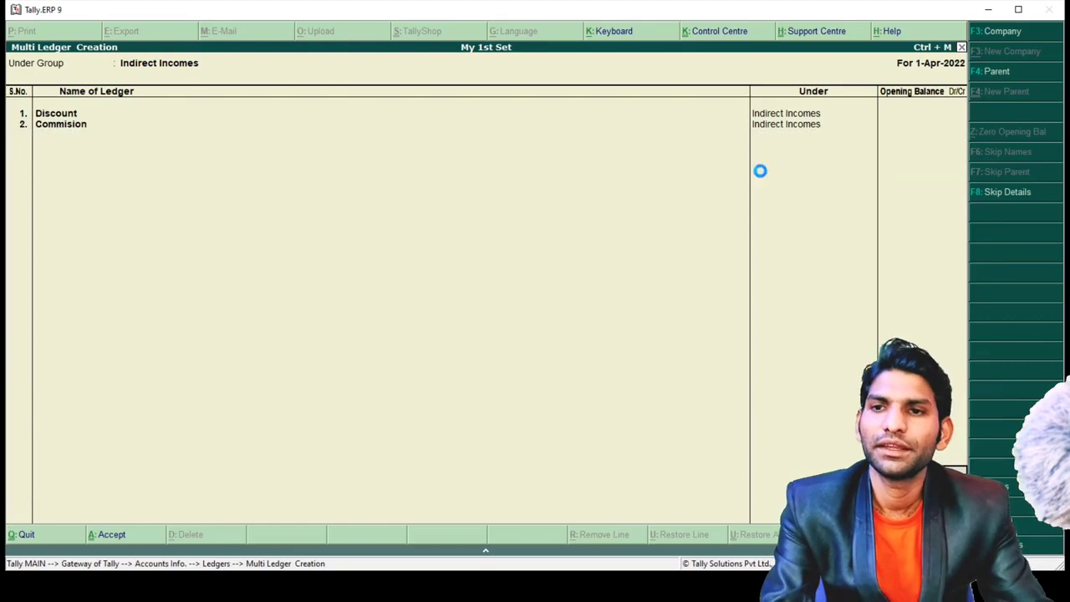
pyautogui.hotkey('ctrl', 'a')
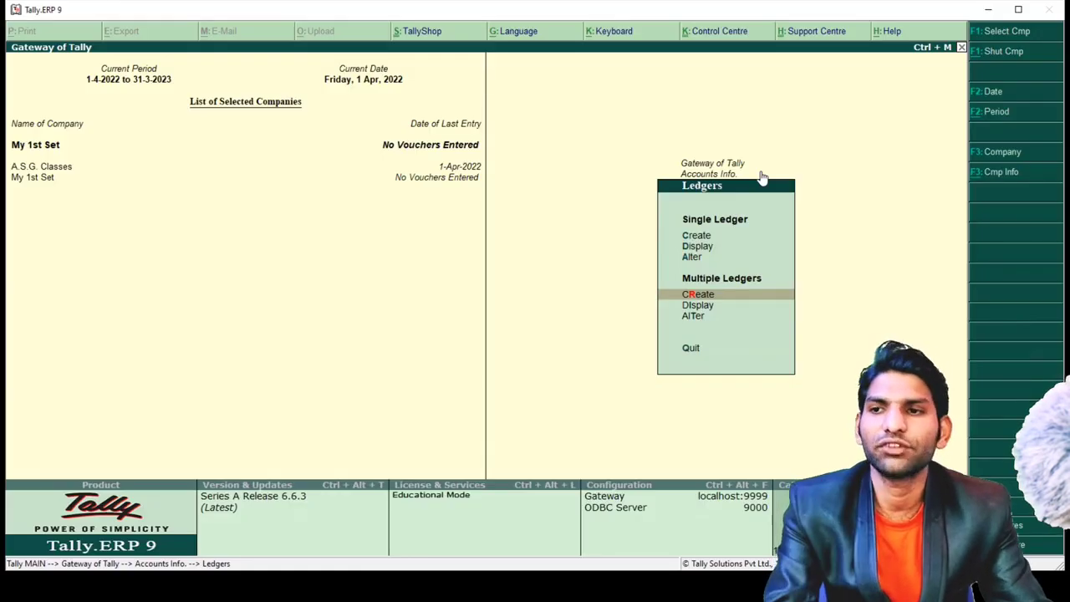
# - Create two individual customer ledgers under Sundry Debtors and save them
pyautogui.press('Up')
pyautogui.press('Up')
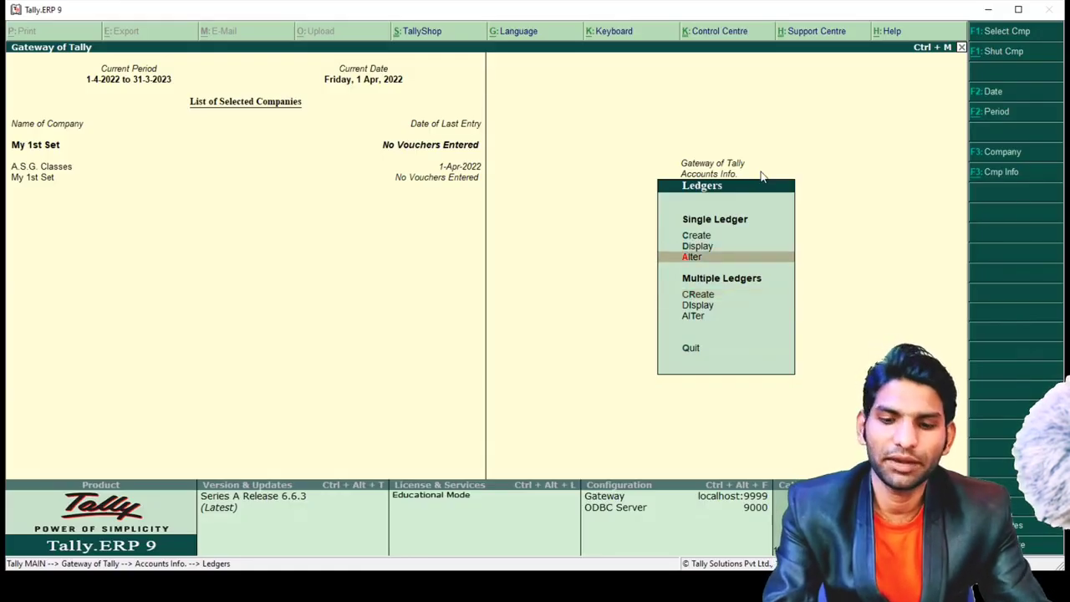
pyautogui.press('Down')
pyautogui.press('Down')
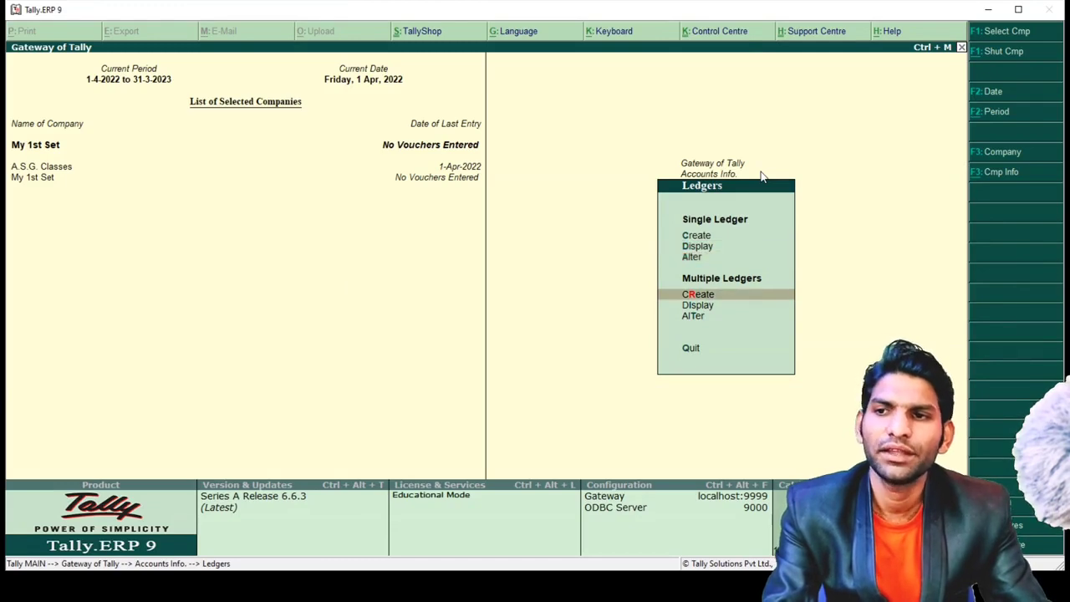
pyautogui.press('Return')
pyautogui.write('S')
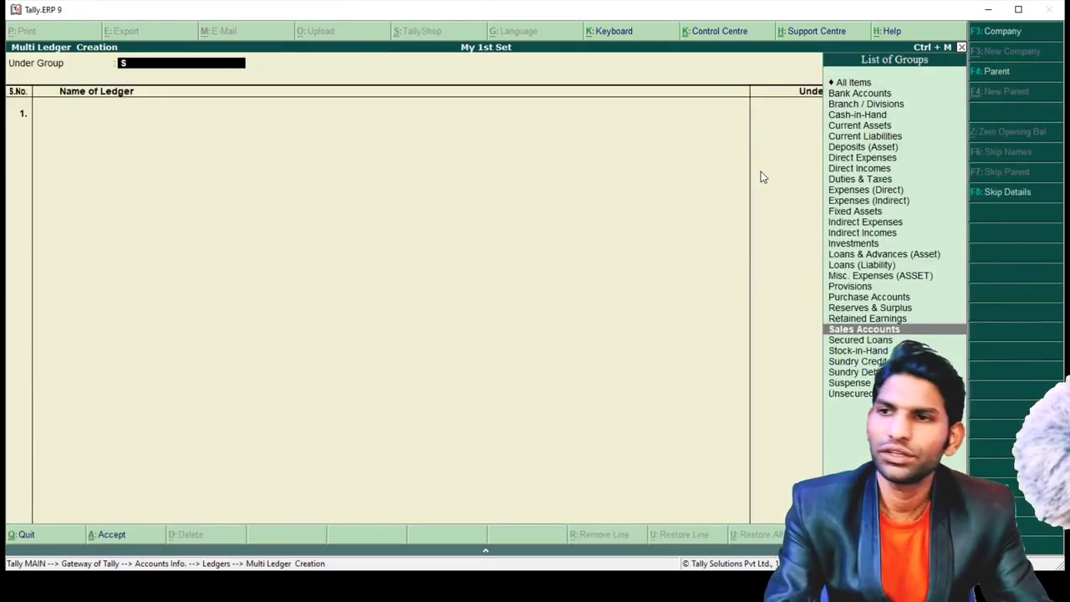
pyautogui.press('Down')
pyautogui.press('Down')
pyautogui.press('Down')
pyautogui.press('Down')
pyautogui.press('Return')
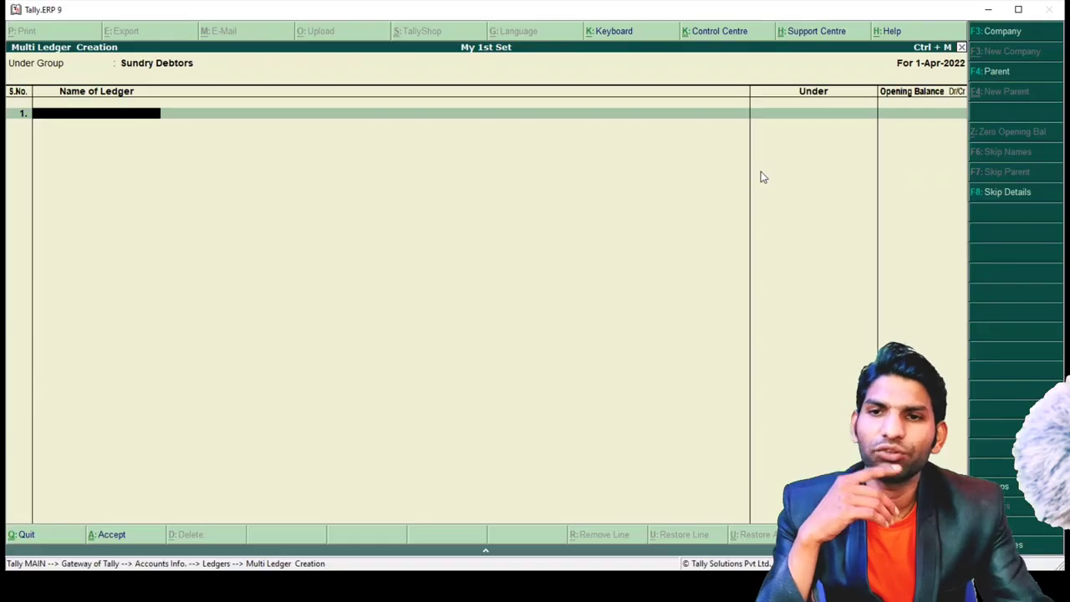
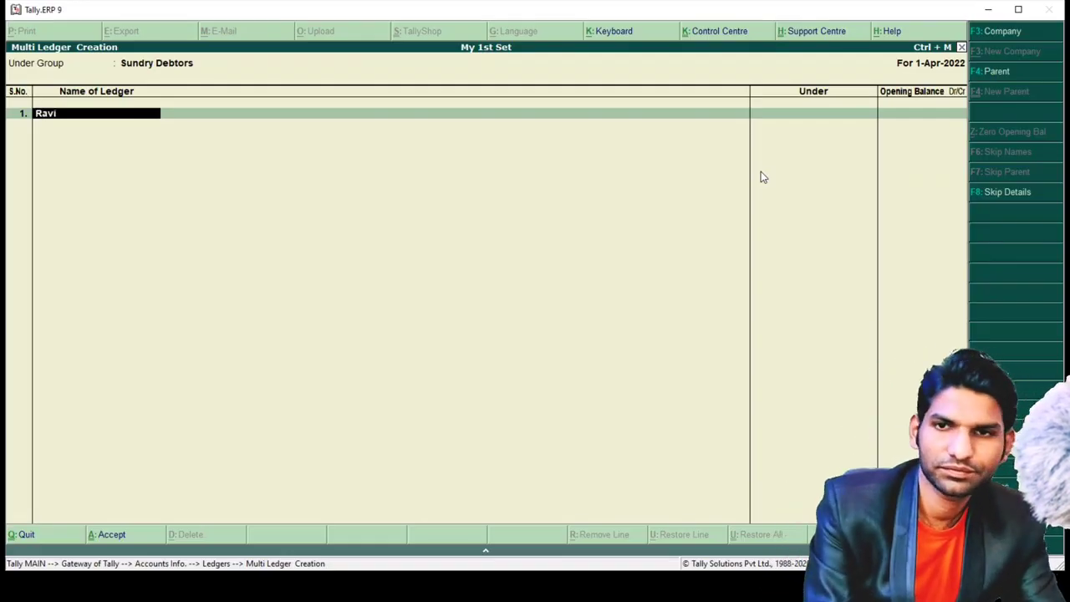
pyautogui.press('Return')
pyautogui.press('Return')
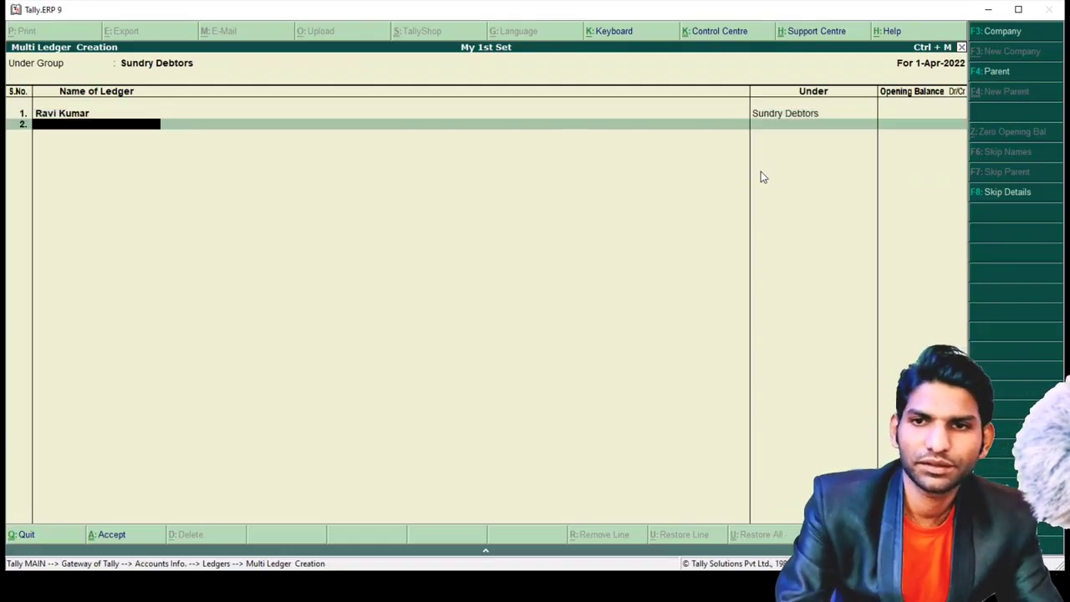
pyautogui.write('Amita')
pyautogui.press('Return')
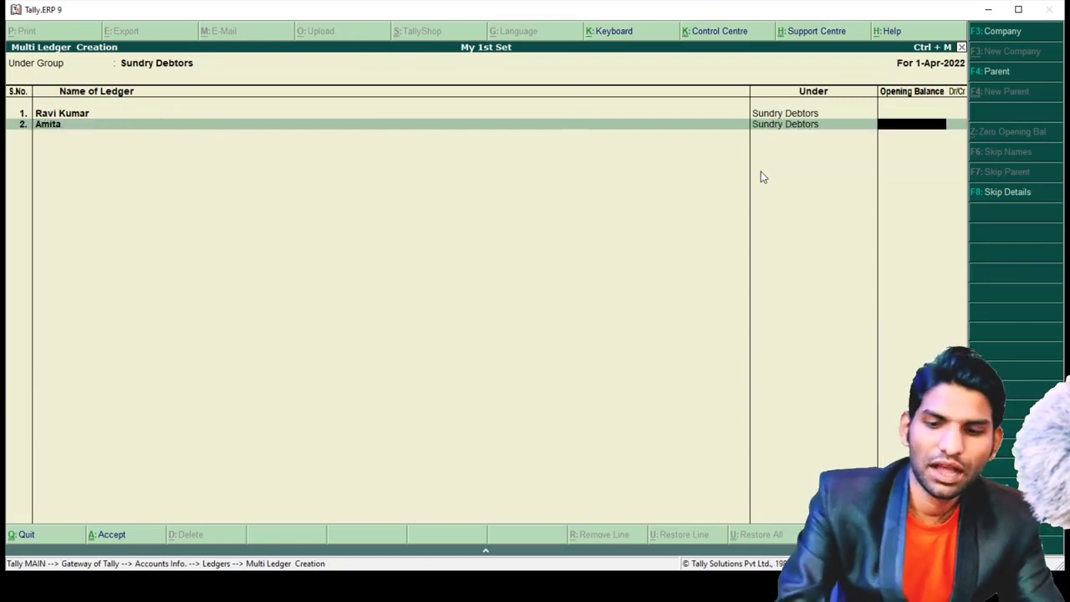
pyautogui.press('Return')
pyautogui.press('Return')
pyautogui.press('Return')
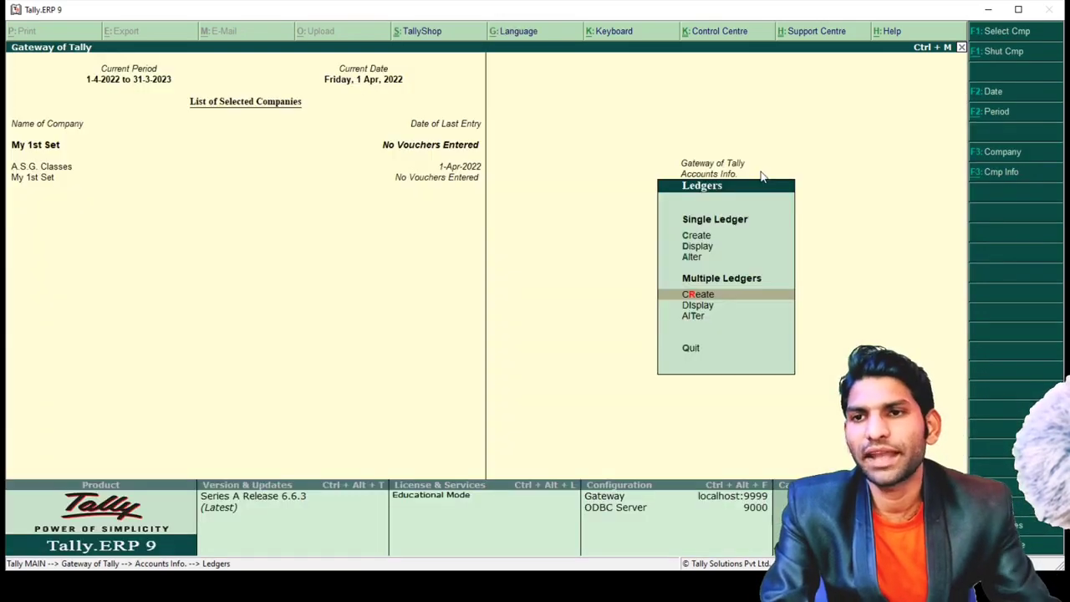
# - Create State Bank of India and Bank of Baroda ledgers under Bank Accounts and save them
pyautogui.press('Return')
pyautogui.write('B')
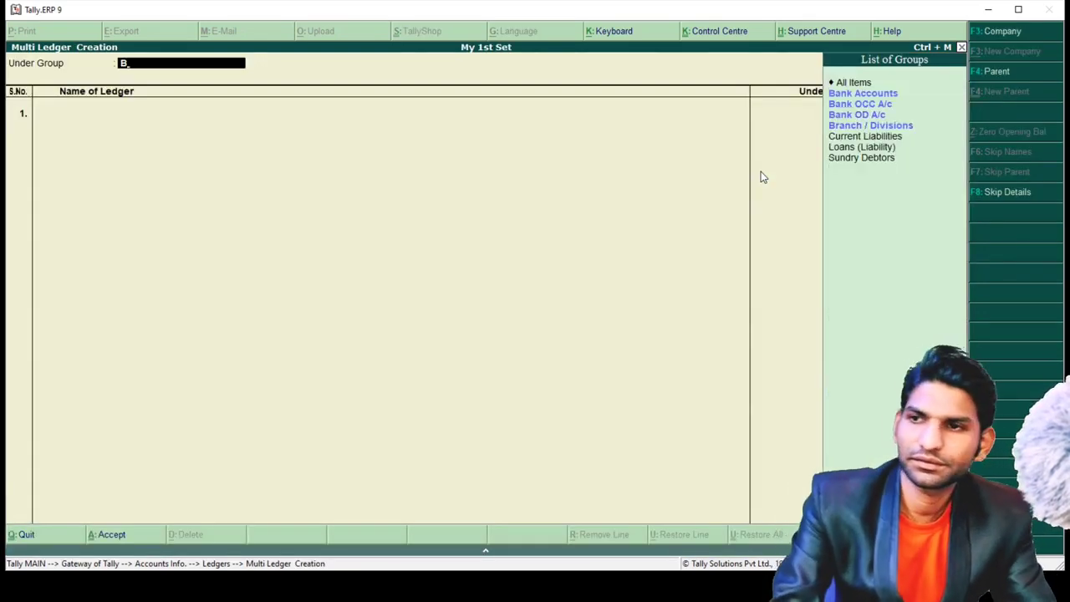
pyautogui.press('Down')
pyautogui.press('Up')
pyautogui.press('Return')
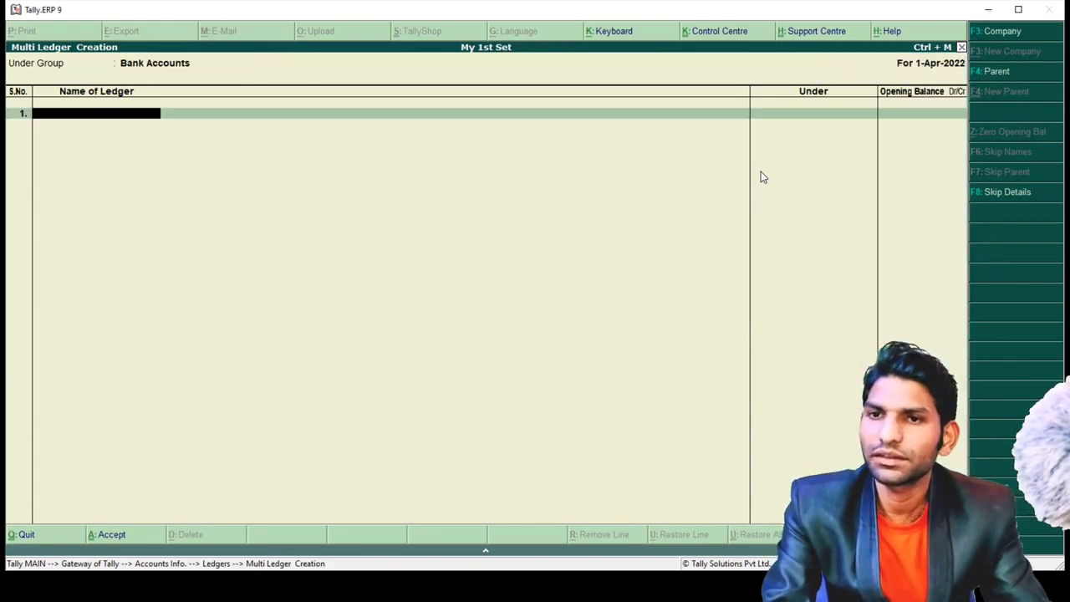
pyautogui.write('SBI')
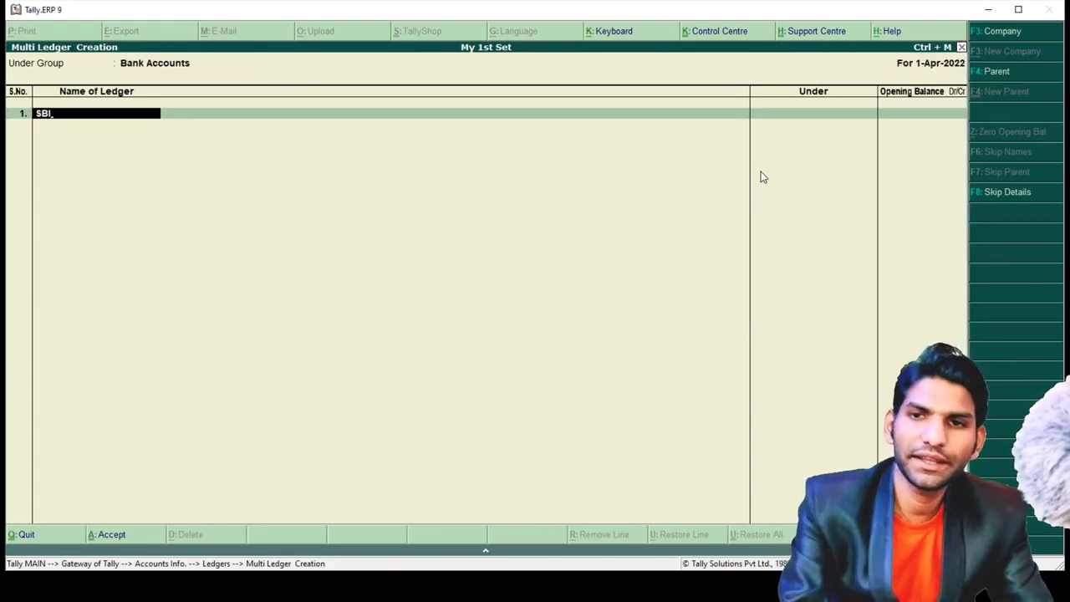
pyautogui.press('BackSpace')
pyautogui.press('BackSpace')
pyautogui.write('t')
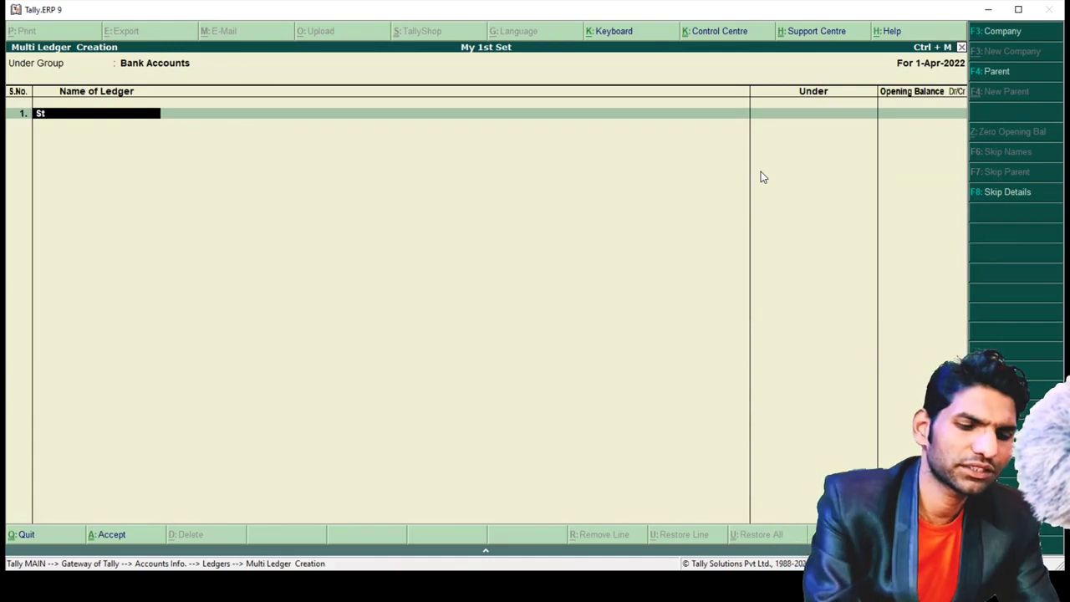
pyautogui.write('ate Bank')
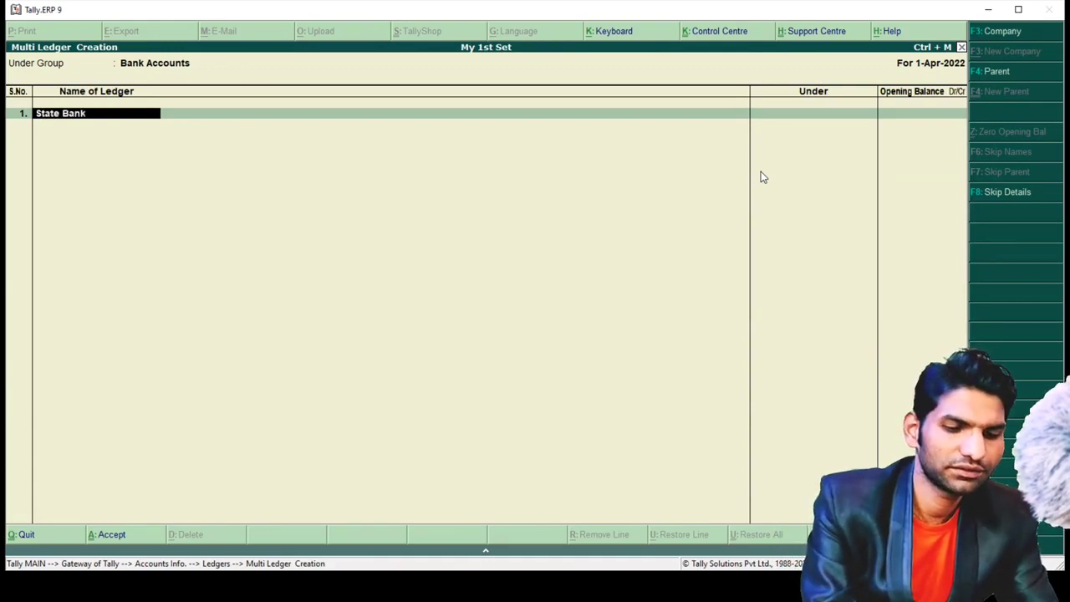
pyautogui.write(' of india')
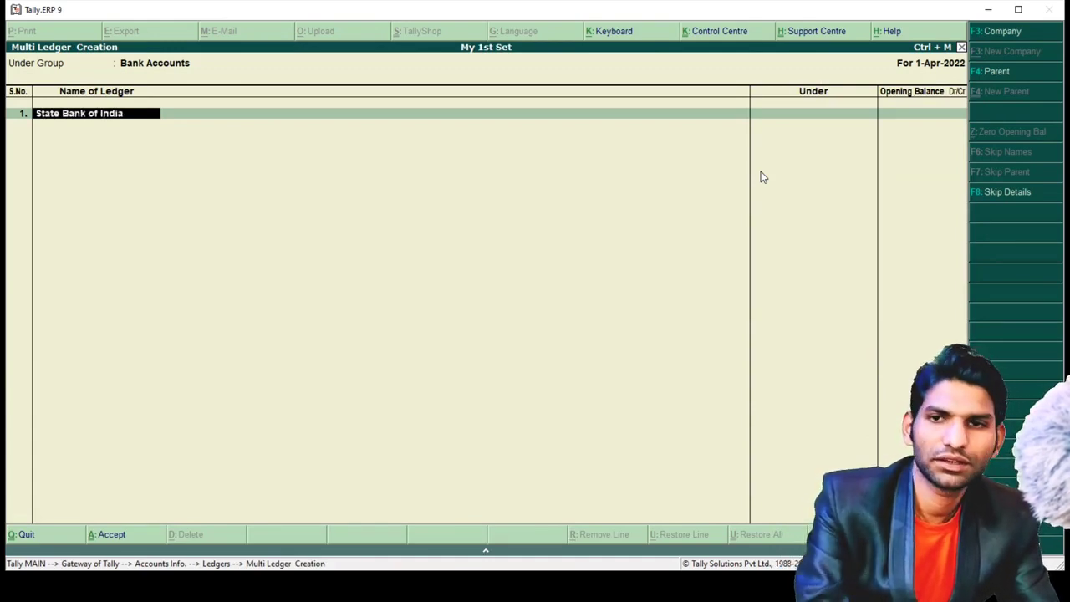
pyautogui.press('Return')
pyautogui.press('Return')
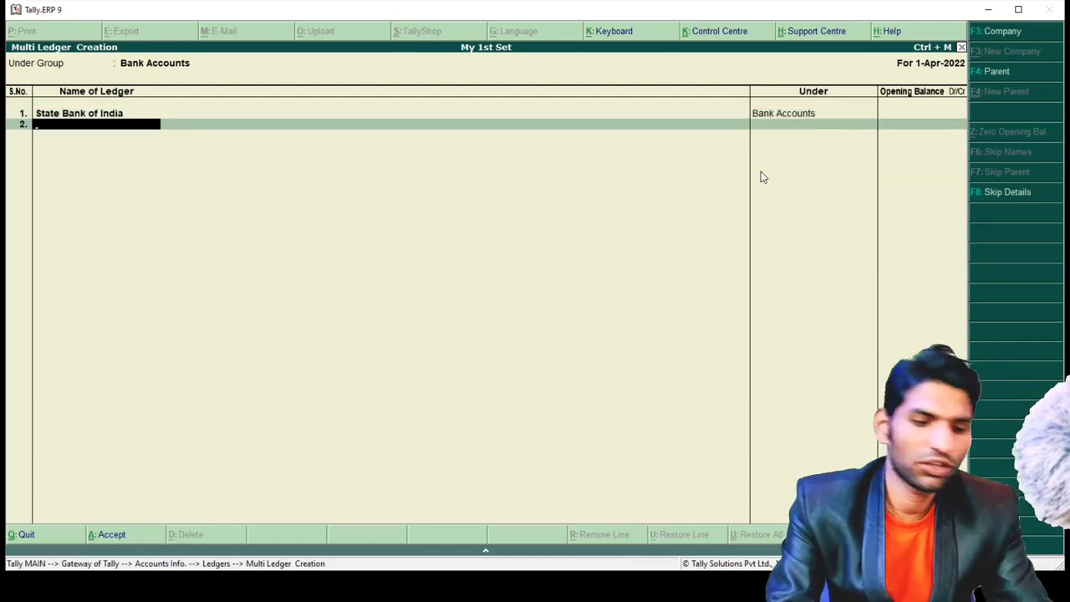
pyautogui.write('Bank')
pyautogui.write('of Baroda')
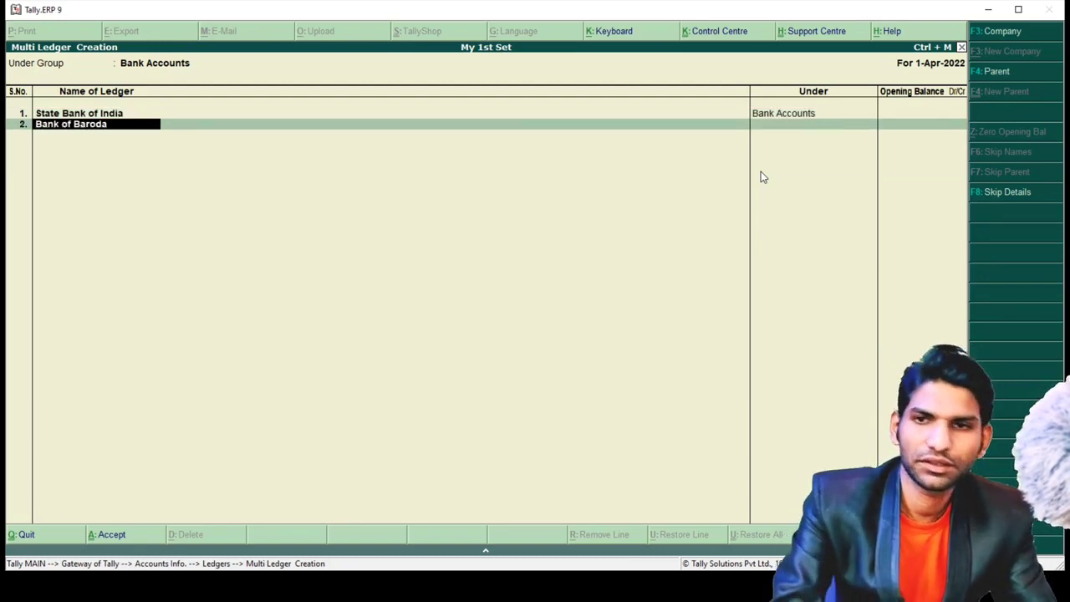
pyautogui.press('Return')
pyautogui.press('Return')
pyautogui.hotkey('ctrl', 'a')
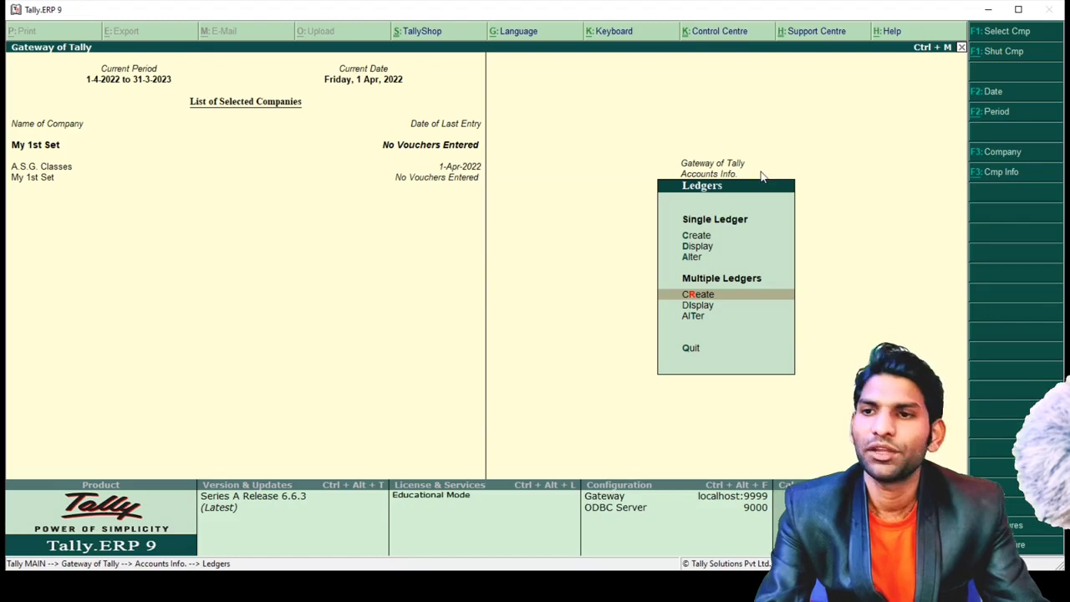
# - Create a single ledger named Capital under Capital Account, then exit the ledger form
pyautogui.press('Up')
pyautogui.press('Up')
pyautogui.press('Up')
pyautogui.press('Return')
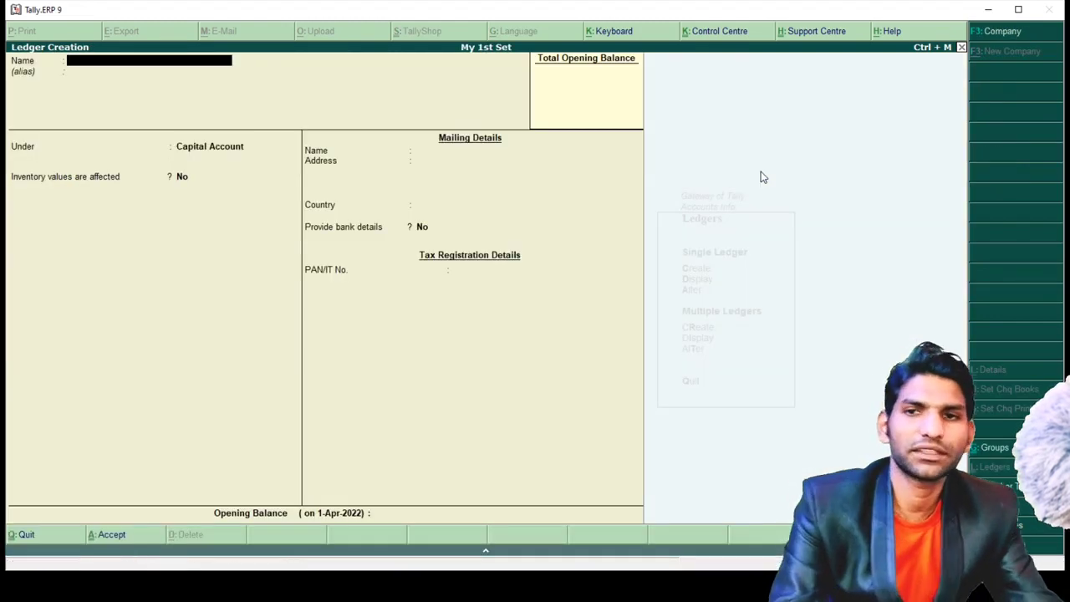
pyautogui.write('Capital')
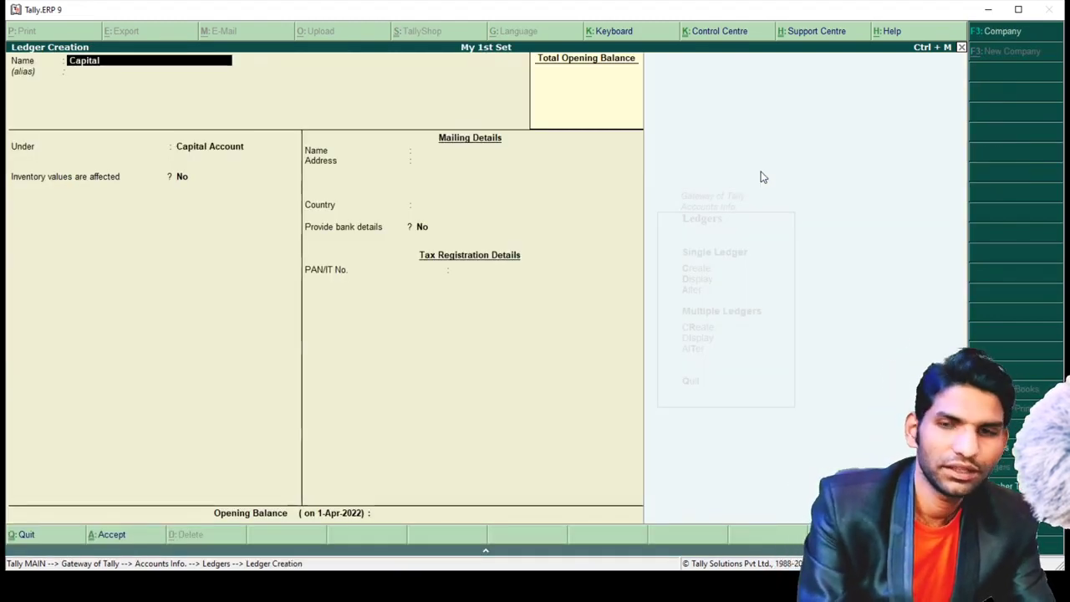
pyautogui.press('Return')
pyautogui.press('Return')
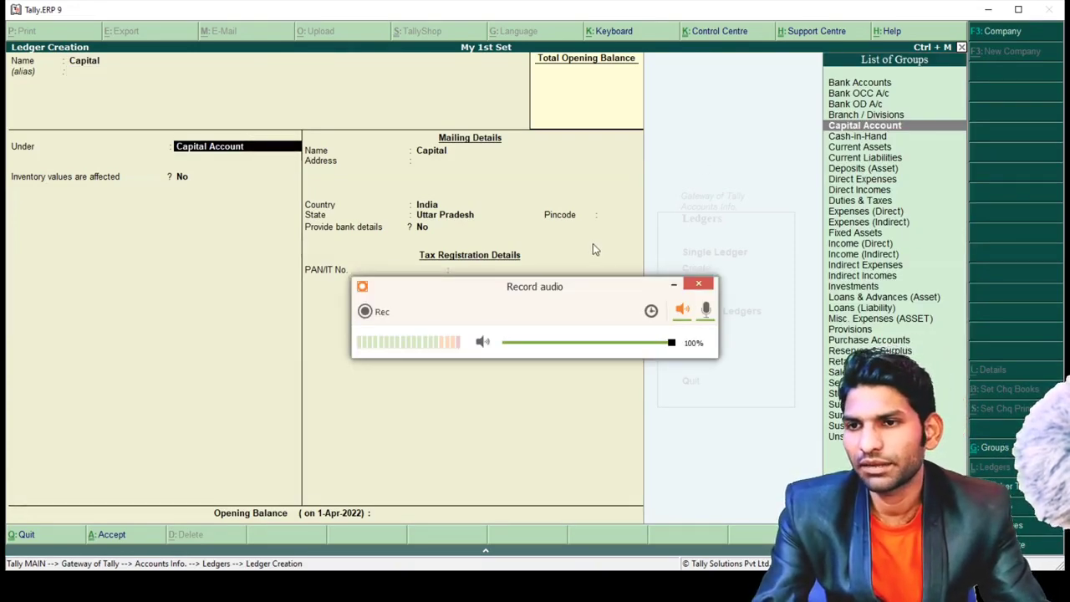
pyautogui.click(674, 286)
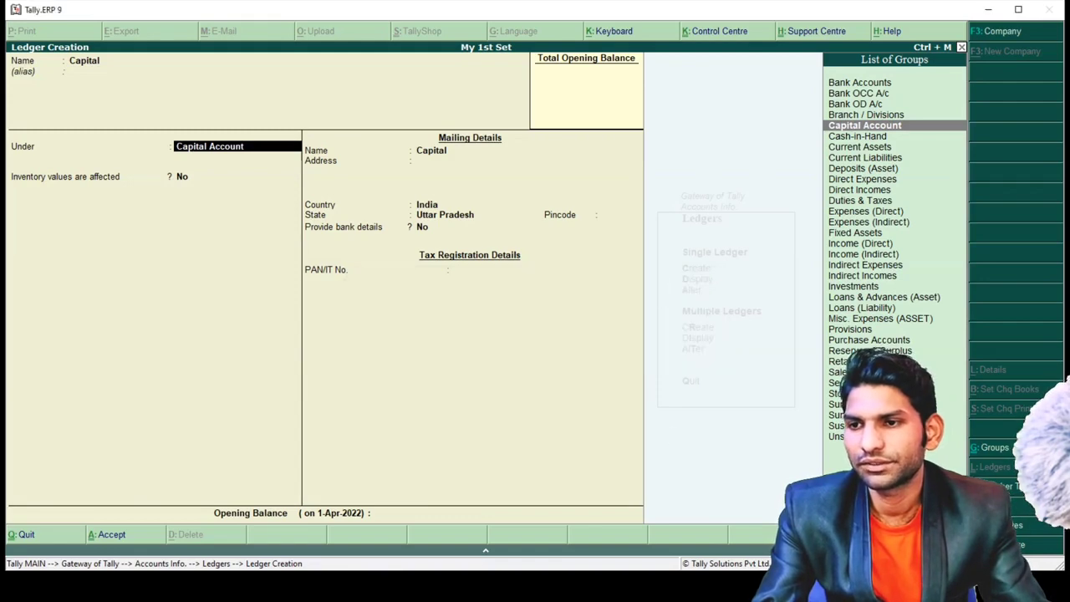
pyautogui.press('Return')
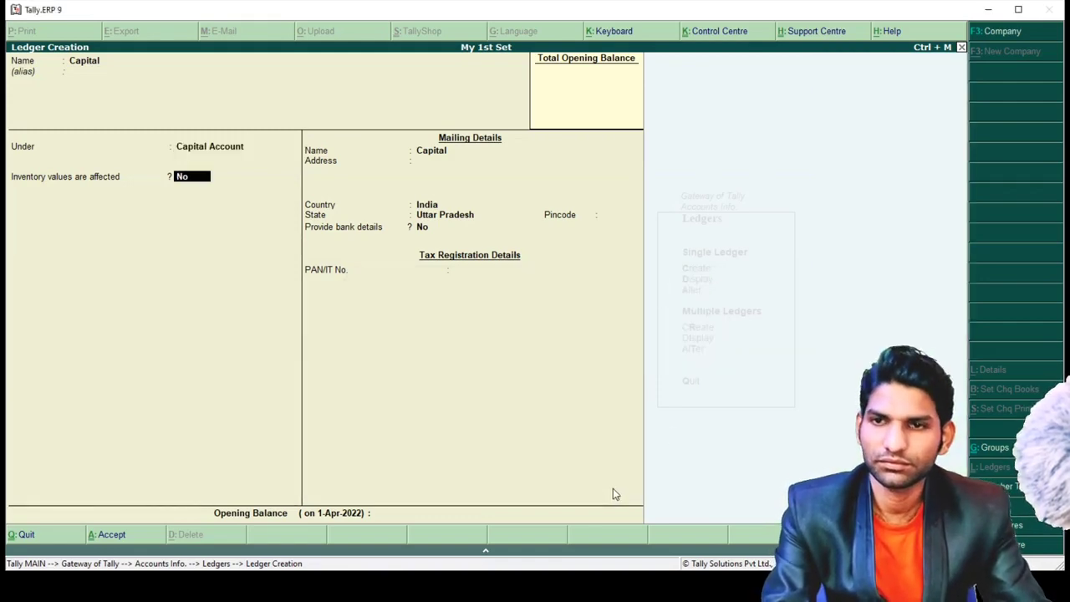
pyautogui.press('Return')
pyautogui.press('Return')
pyautogui.press('Return')
pyautogui.press('Return')
pyautogui.press('Return')
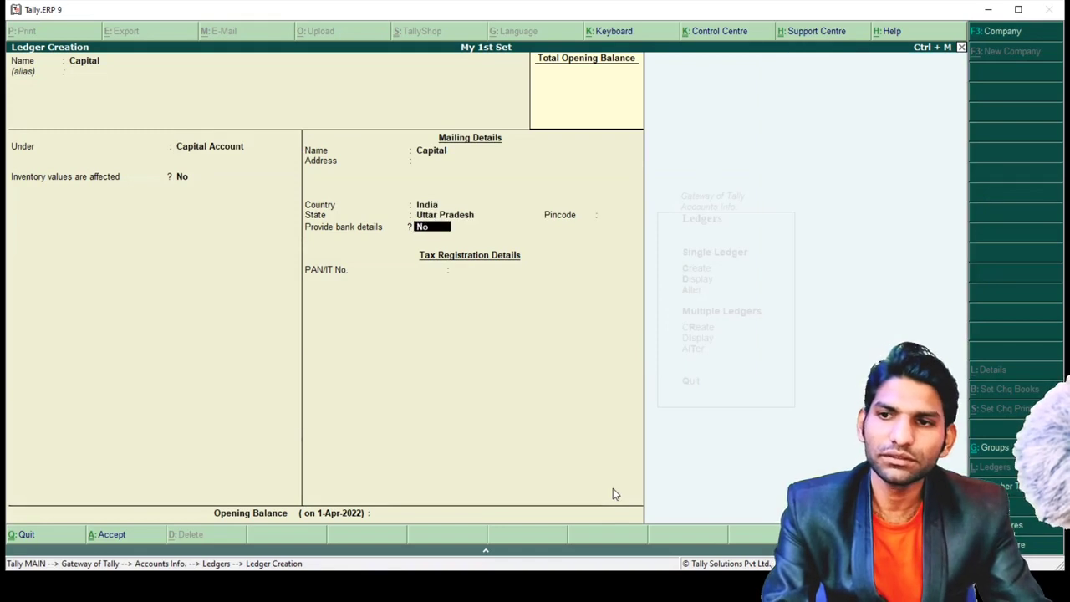
pyautogui.press('Return')
pyautogui.press('Return')
pyautogui.press('Return')
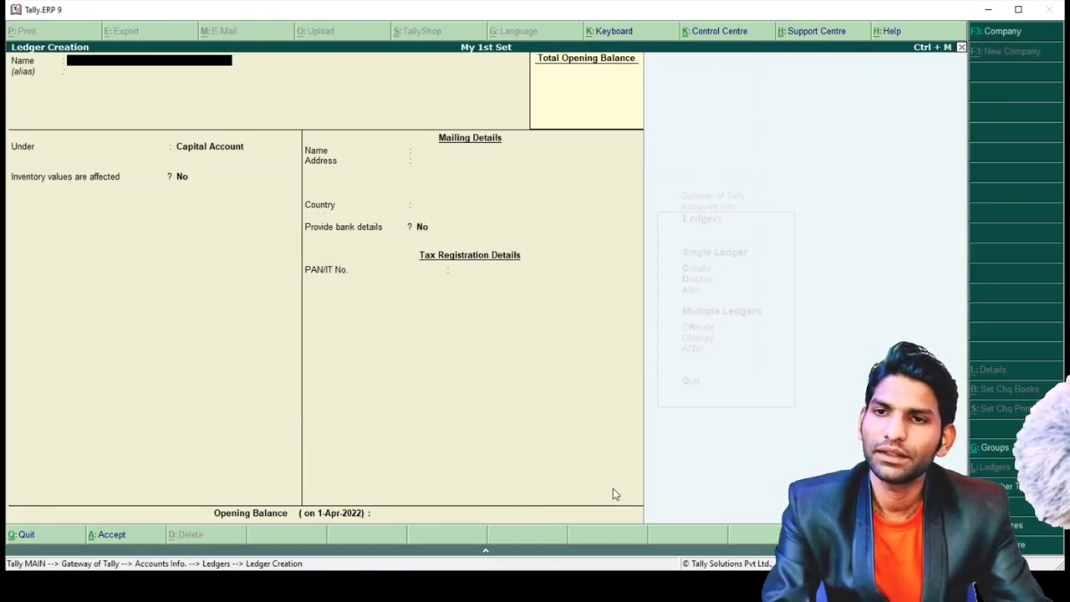
pyautogui.press('Escape')
# - Confirm leaving the ledger form and go back to the Gateway of Tally
pyautogui.press('y')
pyautogui.press('Escape')
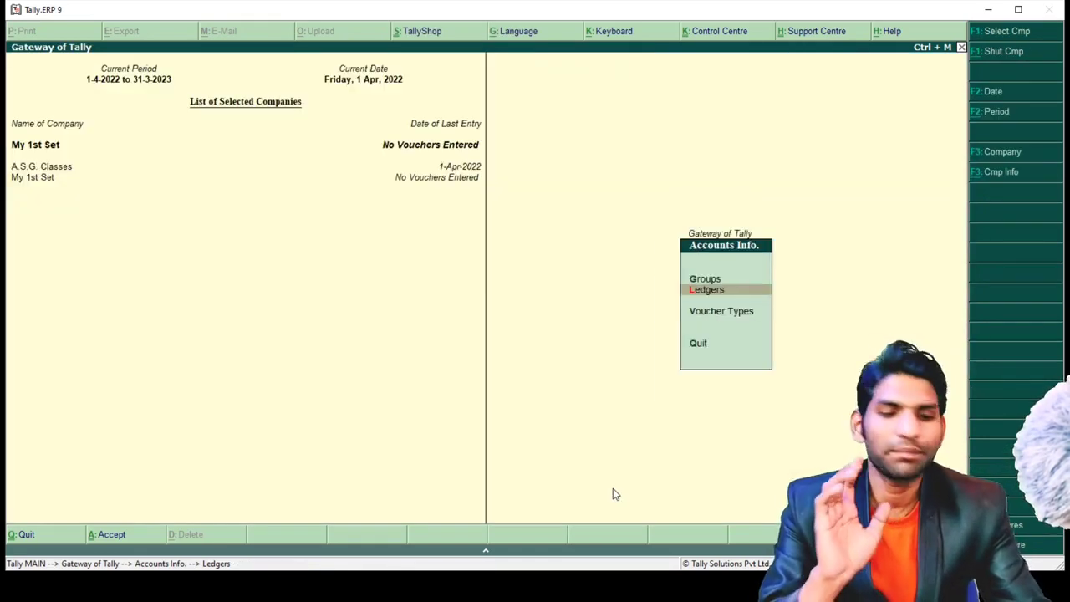
pyautogui.press('Escape')
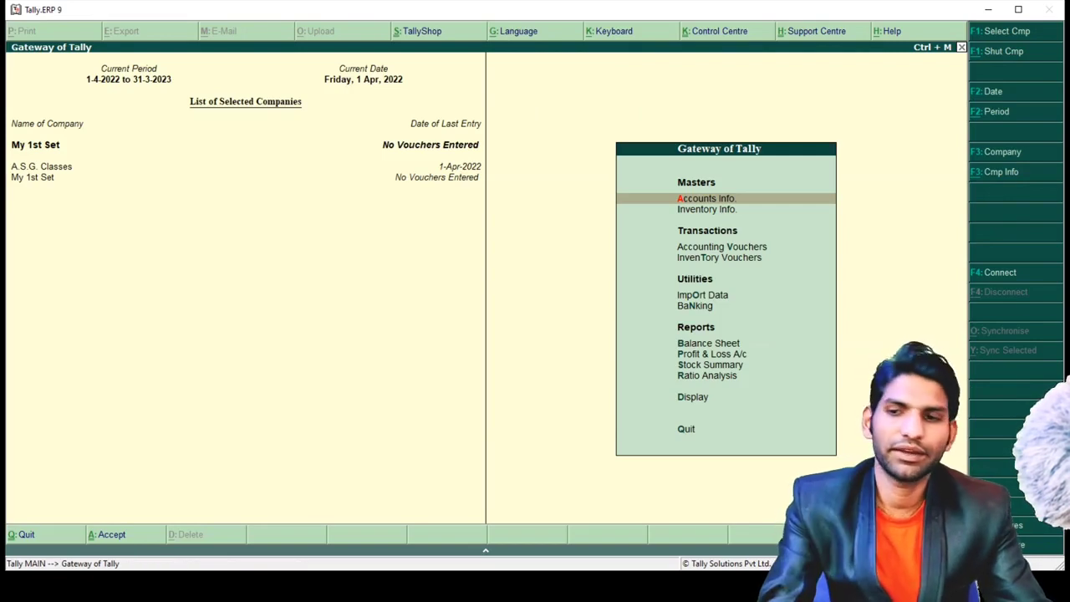
# - Start an audio recording in the recorder window and pause it after a few seconds
pyautogui.hotkey('alt', 'Tab')
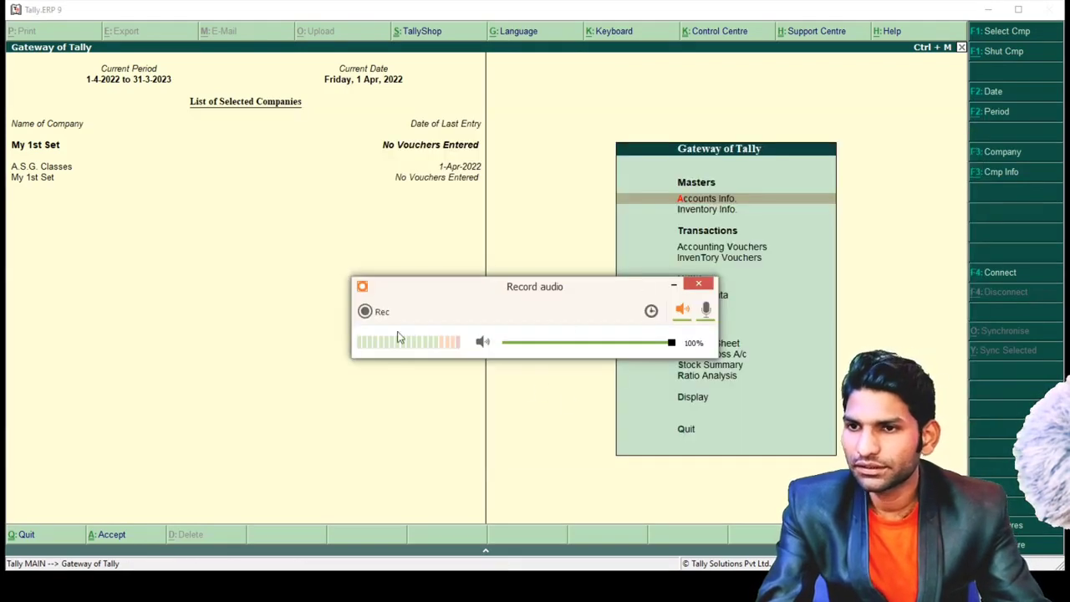
pyautogui.click(365, 311)
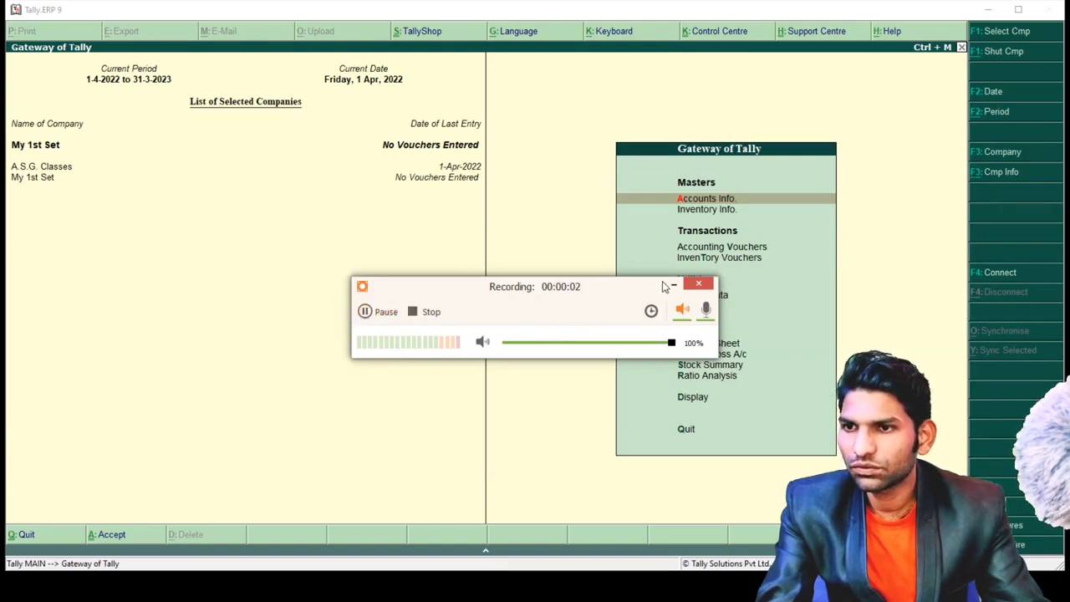
pyautogui.click(371, 314)
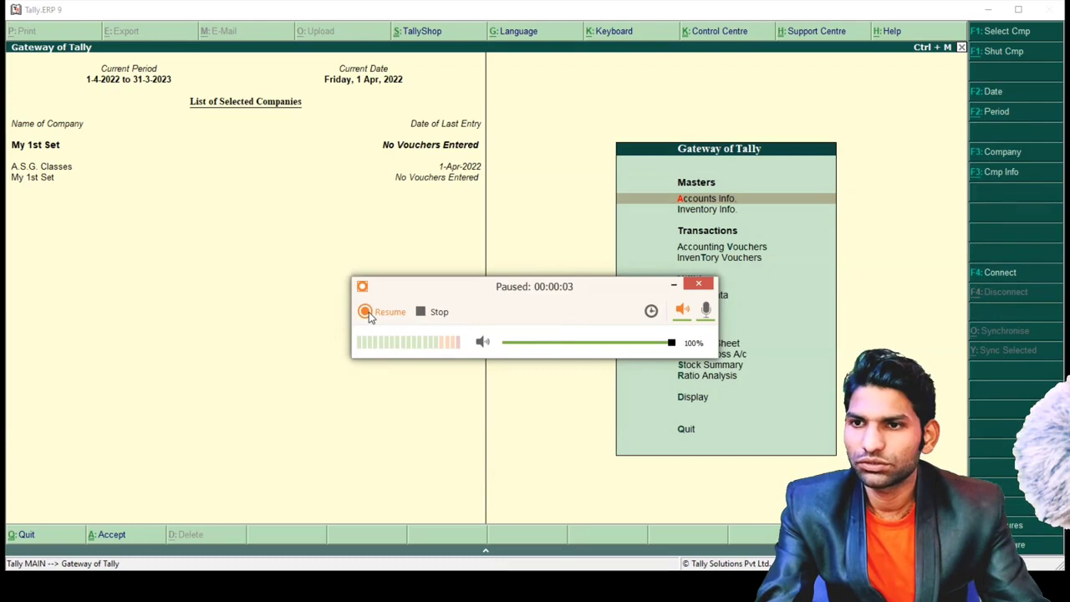
# - Minimize the paused audio recorder, then restore it from its taskbar preview
pyautogui.click(674, 285)
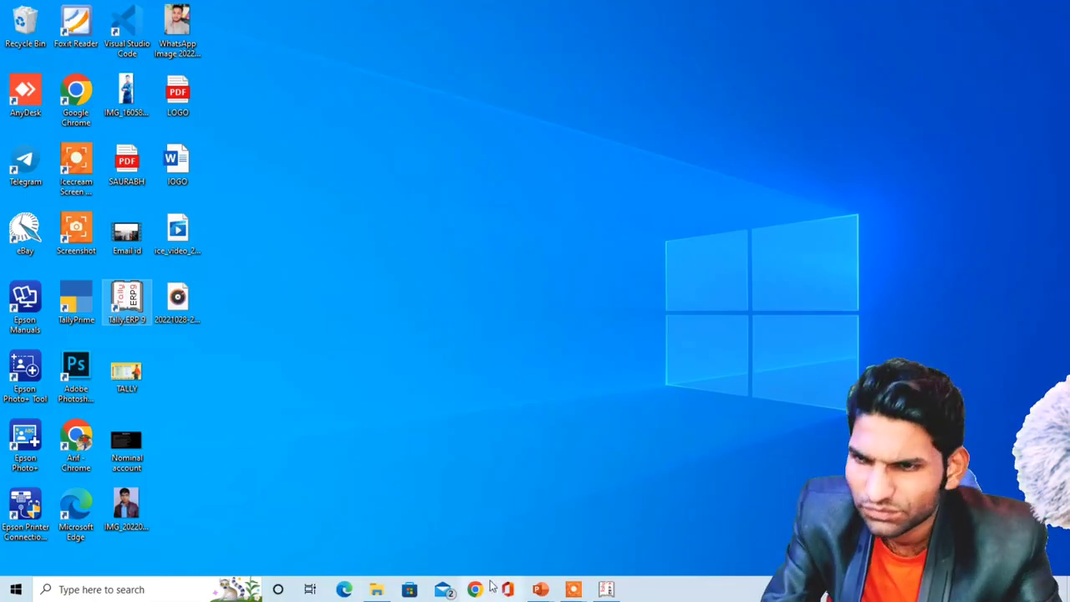
pyautogui.moveTo(571, 592)
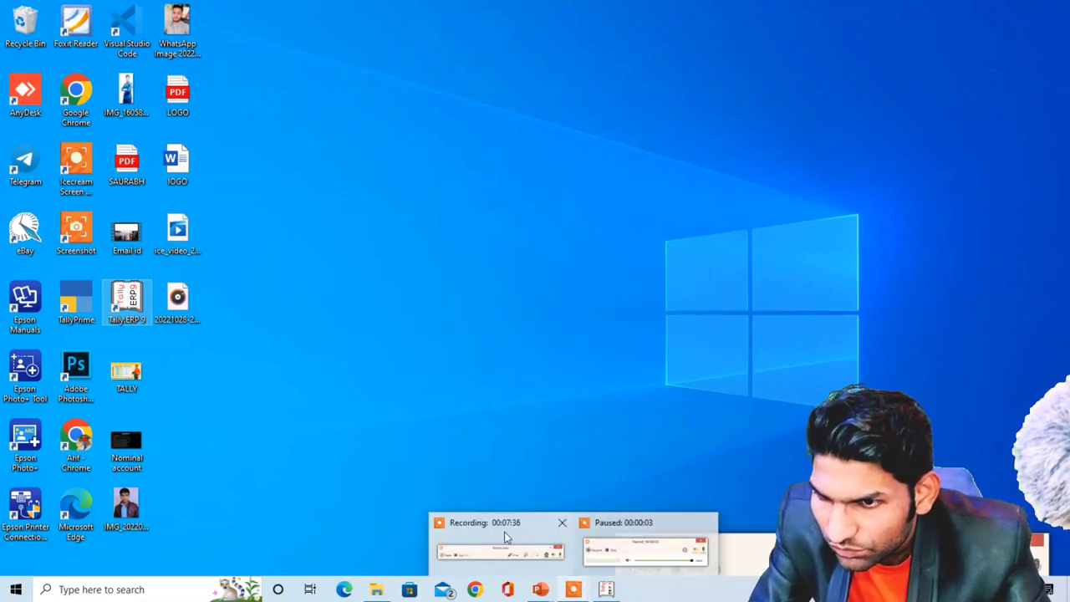
pyautogui.click(643, 547)
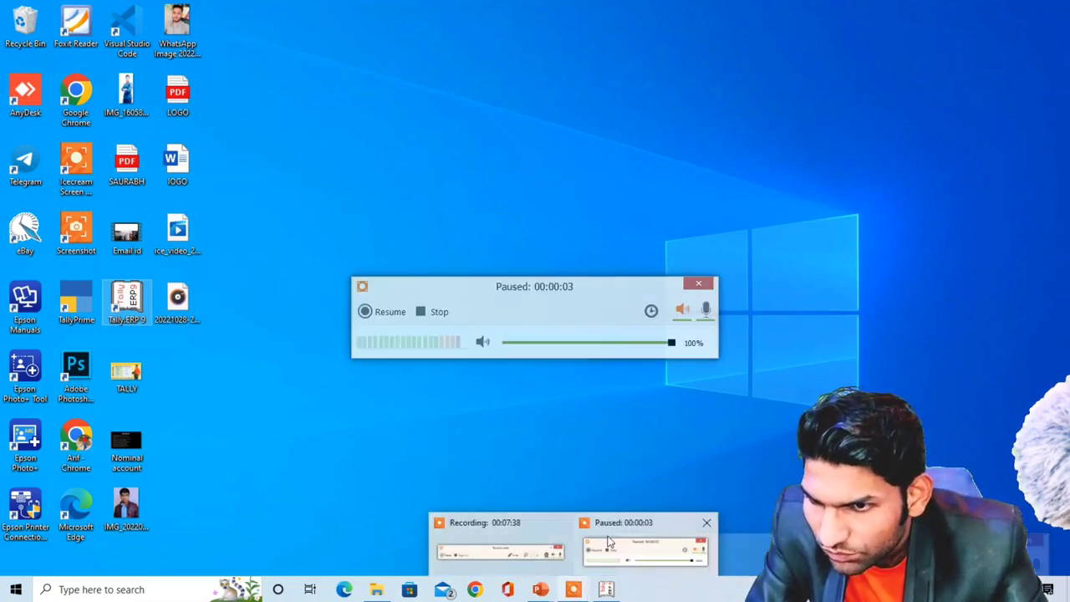
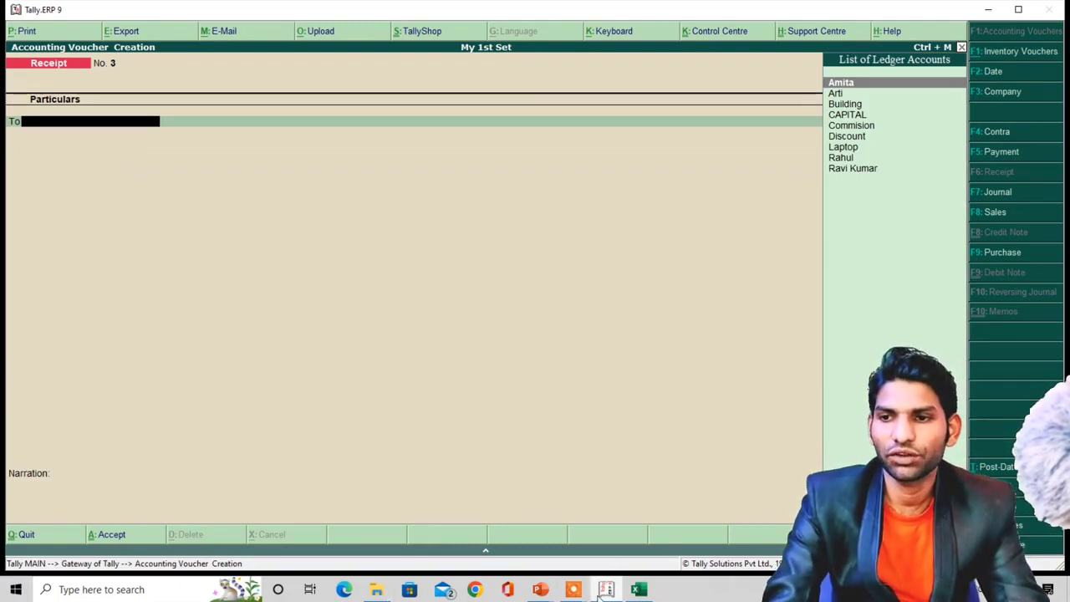
# - Switch the open Receipt voucher to Journal voucher No. 3
pyautogui.moveTo(570, 591)
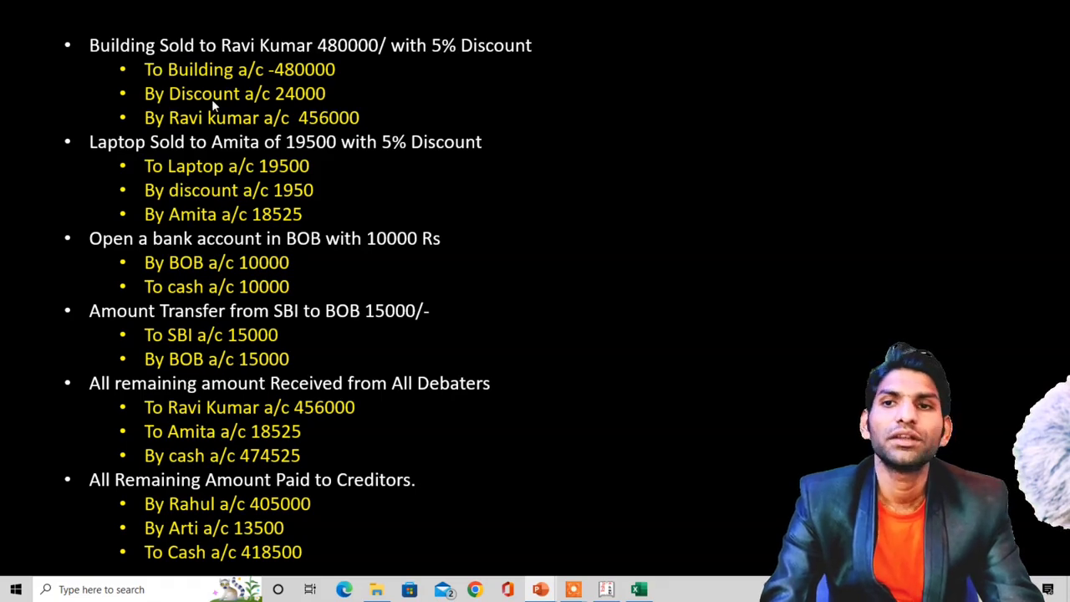
pyautogui.hotkey('alt', 'Tab')
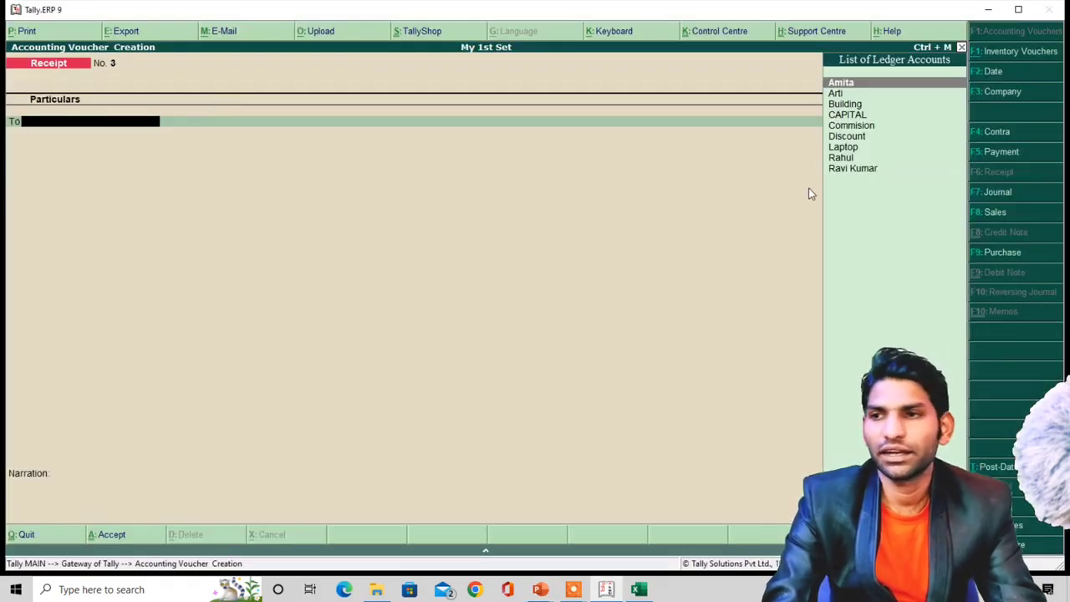
pyautogui.click(989, 193)
pyautogui.hotkey('alt', 'Tab')
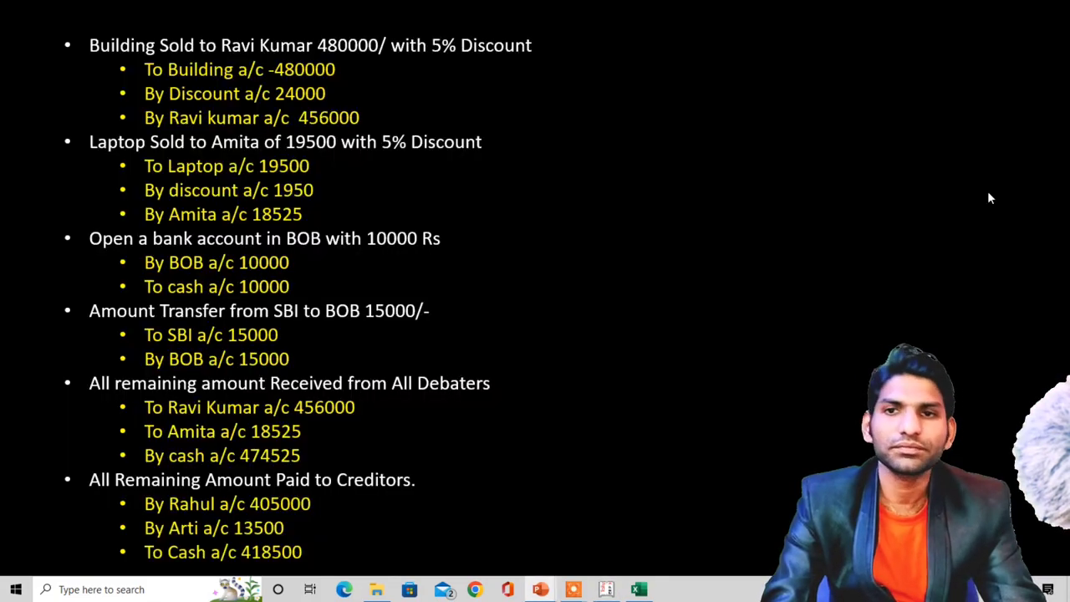
pyautogui.hotkey('alt', 'Tab')
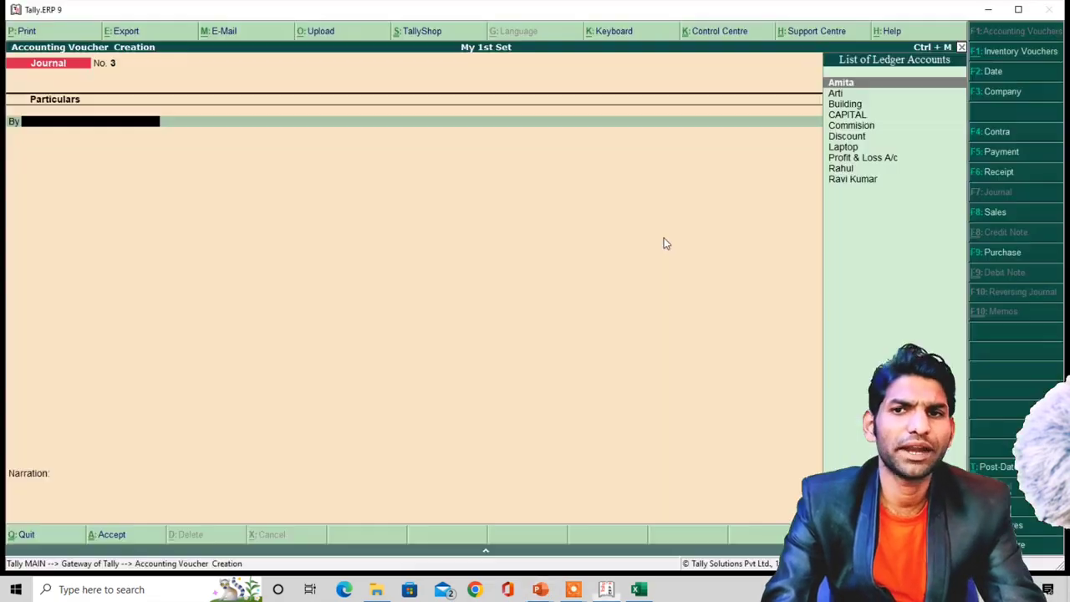
# - Enter Building as the first journal ledger with a 48,00,000 debit
pyautogui.write('b')
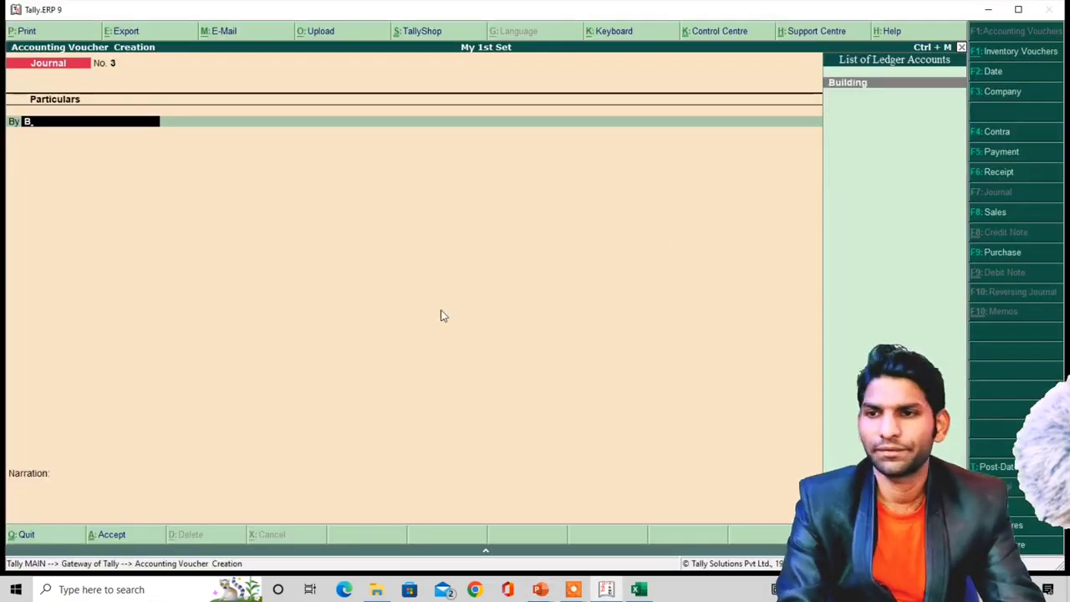
pyautogui.press('Return')
pyautogui.hotkey('alt', 'Tab')
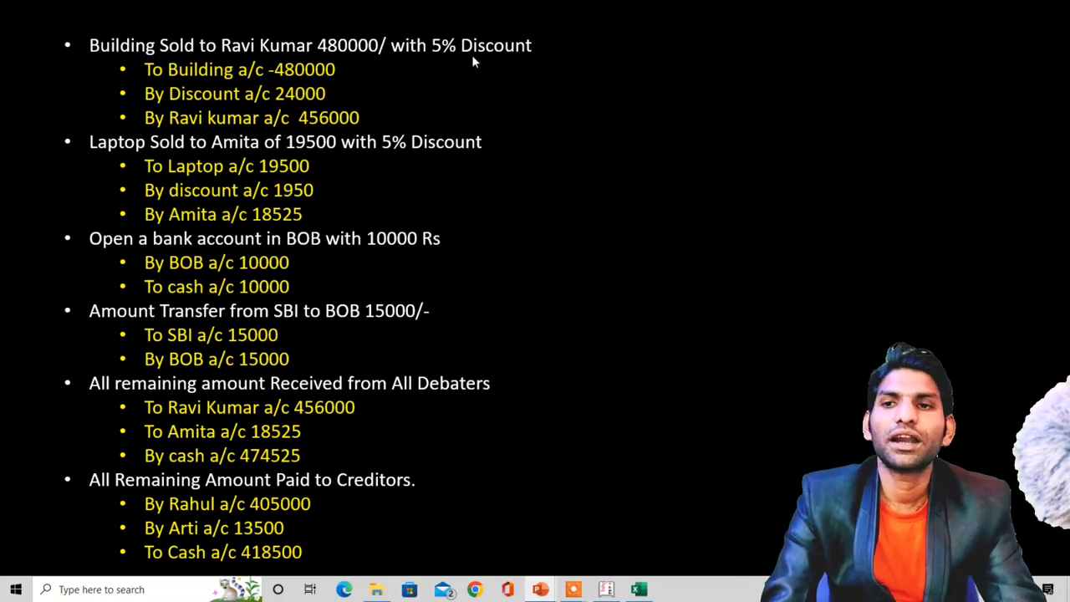
pyautogui.hotkey('alt', 'Tab')
pyautogui.write('480')
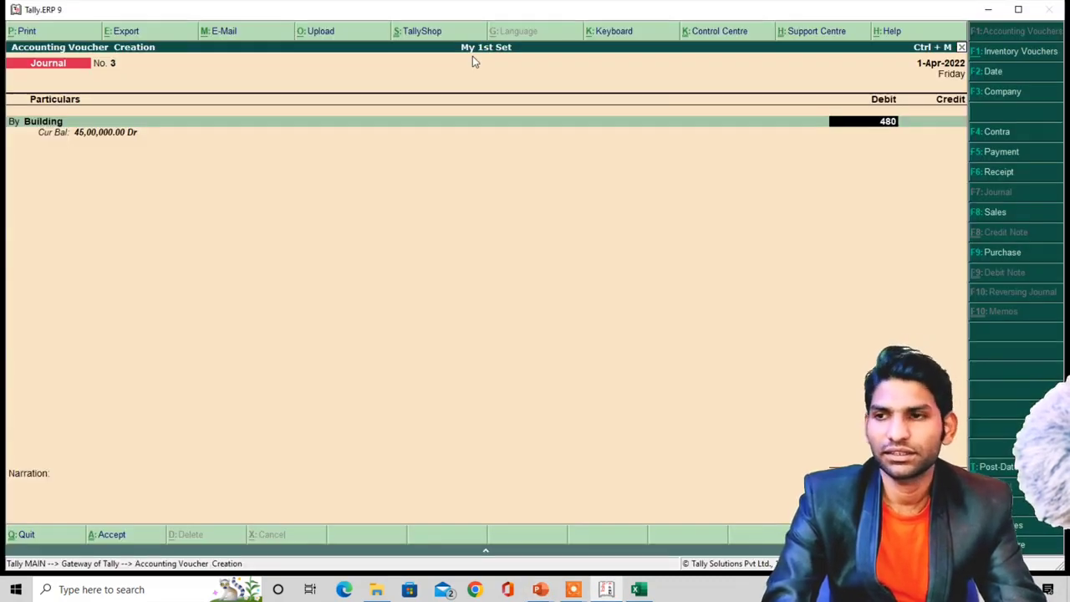
pyautogui.write('0000')
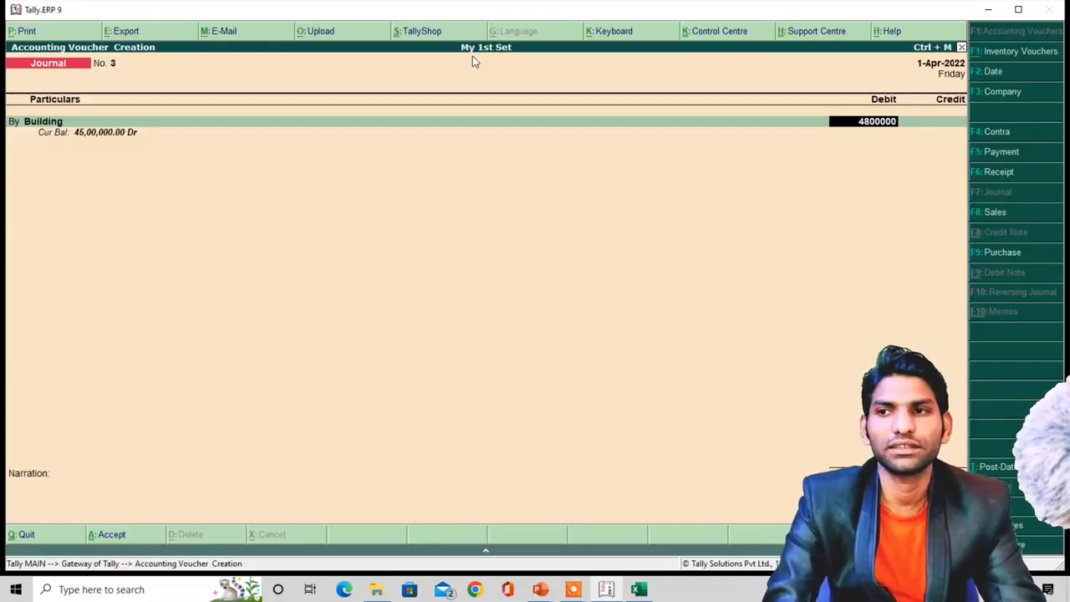
pyautogui.press('Return')
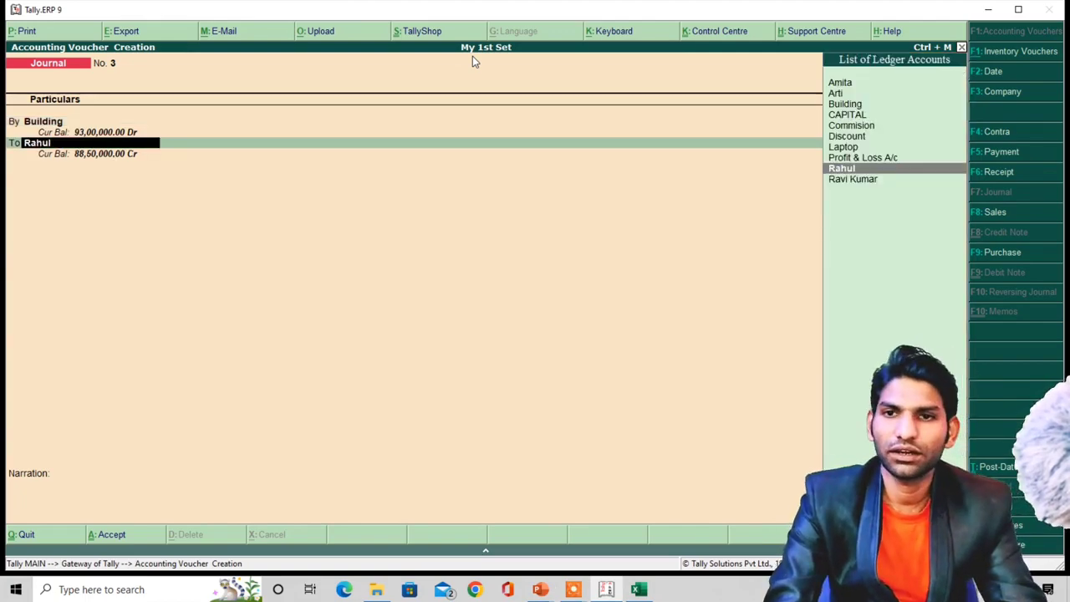
pyautogui.hotkey('alt', 'Tab')
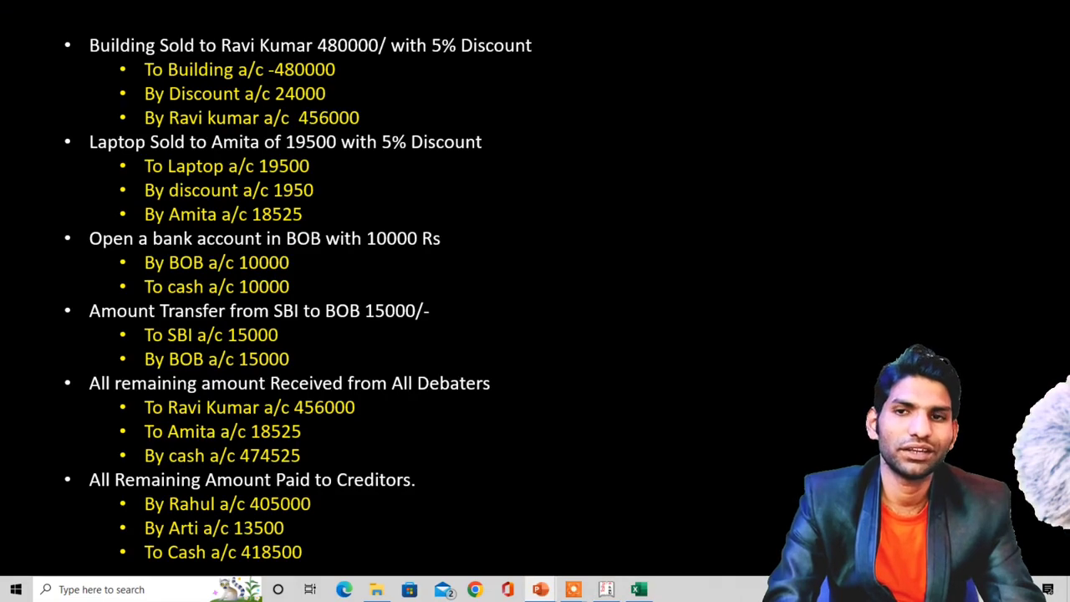
pyautogui.hotkey('alt', 'Tab')
pyautogui.press('Return')
pyautogui.press('Return')
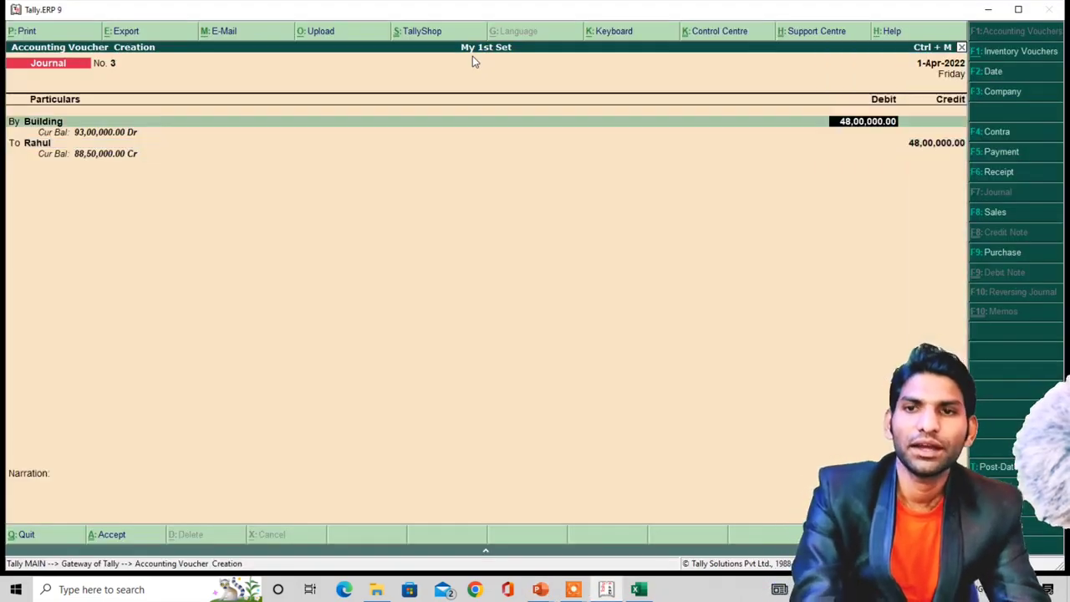
# - Replace the first ledger with the building buyer's ledger and debit it 4,56,000
pyautogui.press('BackSpace')
pyautogui.hotkey('alt', 'Tab')
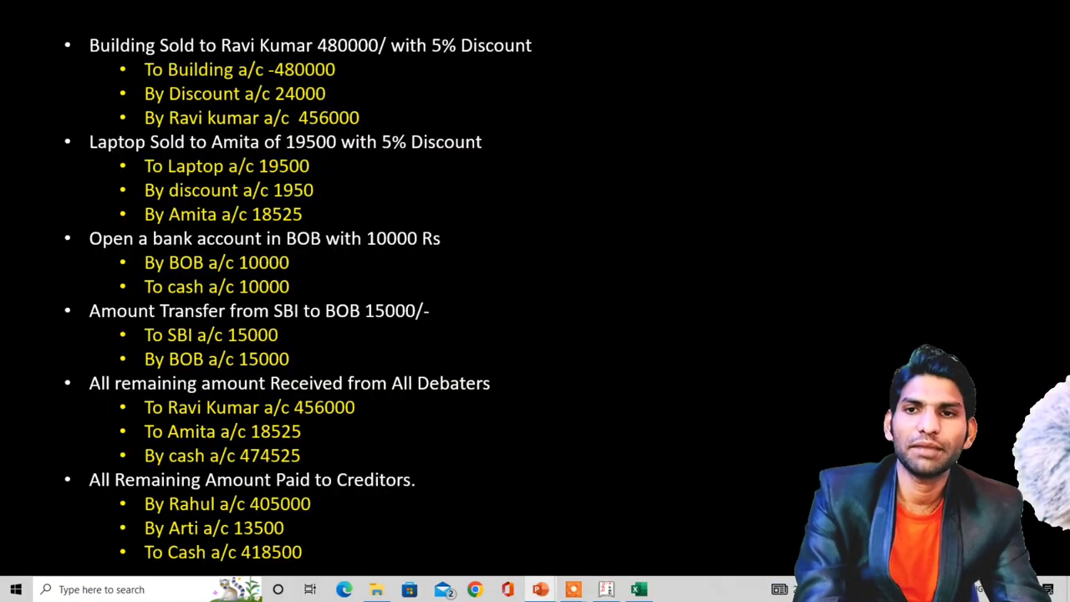
pyautogui.hotkey('alt', 'Tab')
pyautogui.write('R')
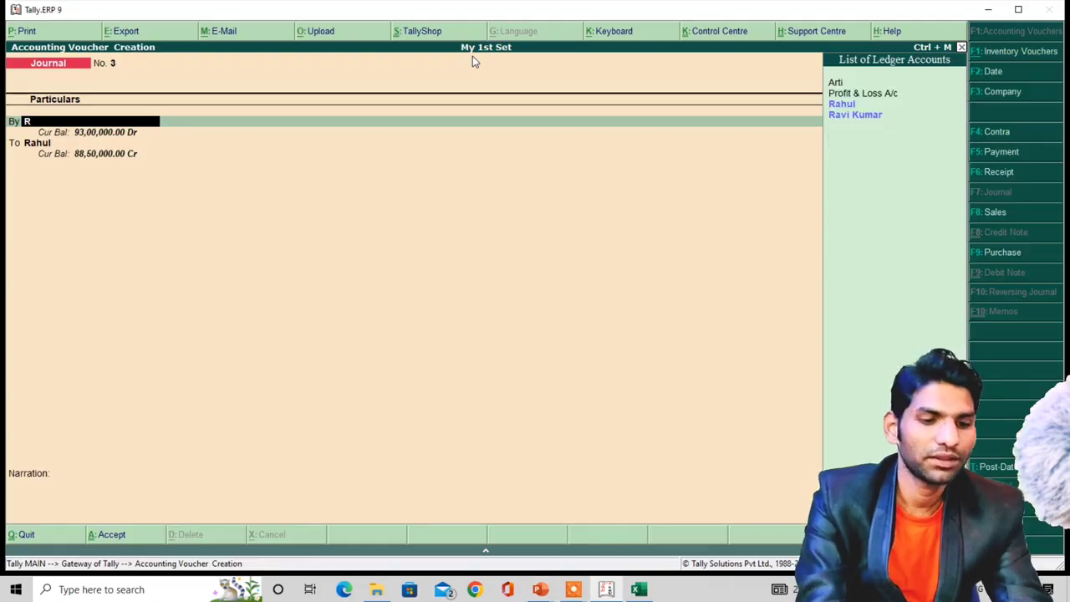
pyautogui.press('Down')
pyautogui.press('Return')
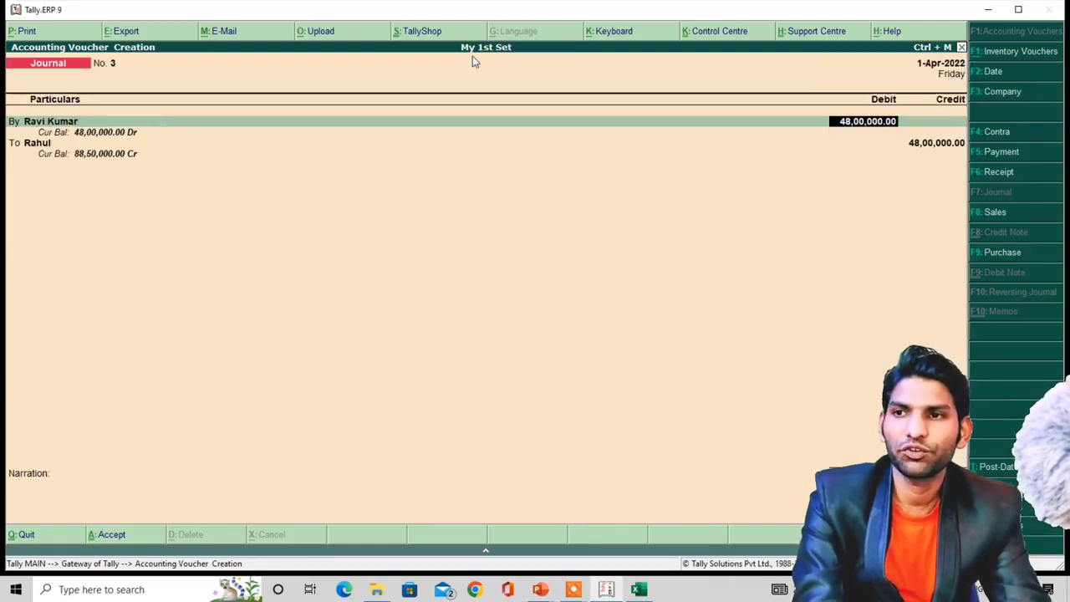
pyautogui.hotkey('alt', 'Tab')
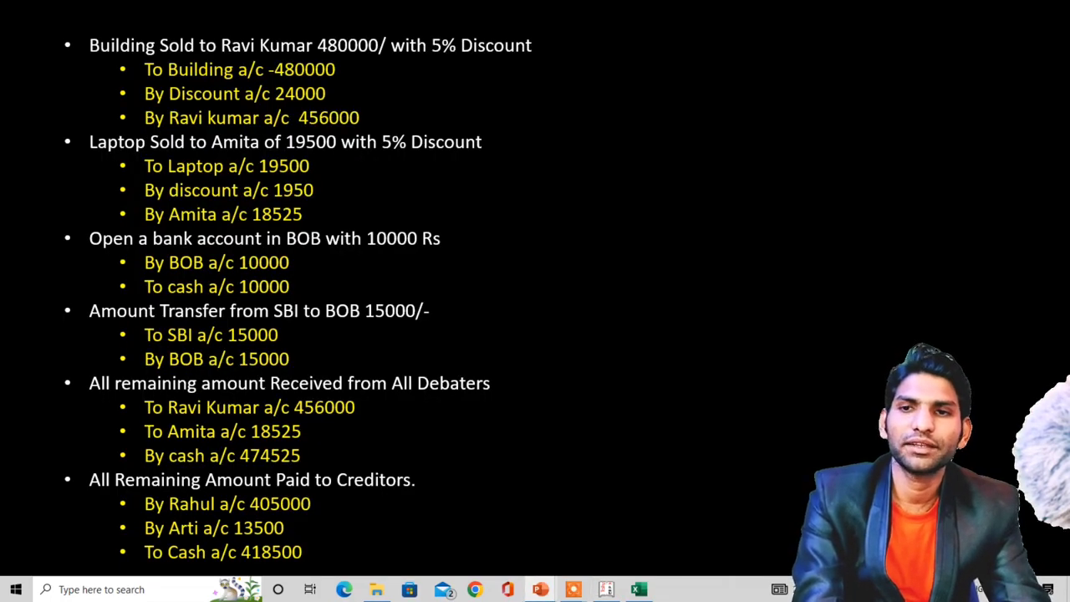
pyautogui.hotkey('alt', 'Tab')
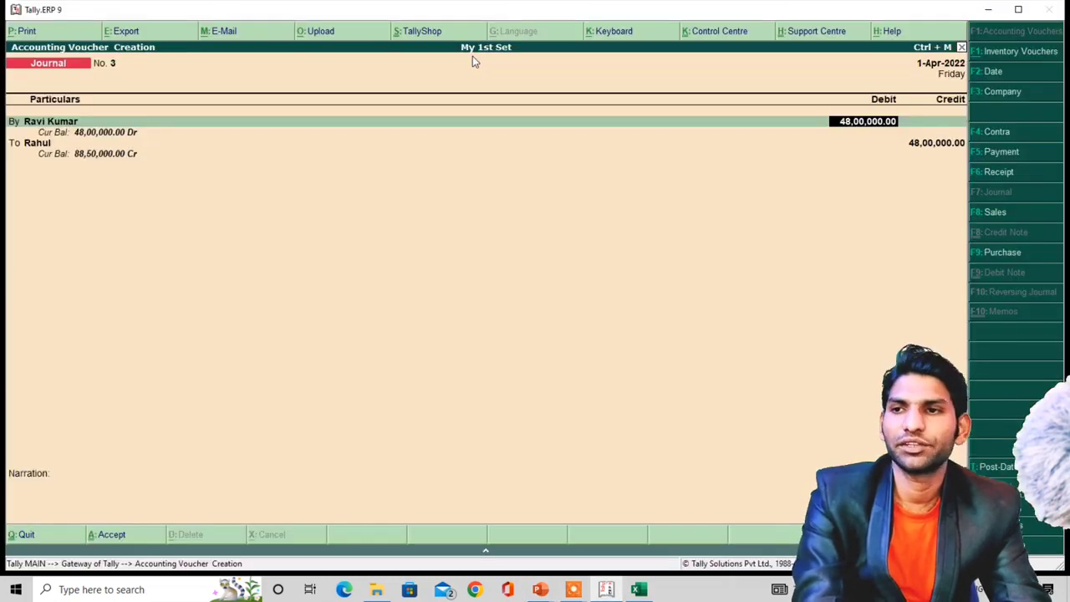
pyautogui.write('456000')
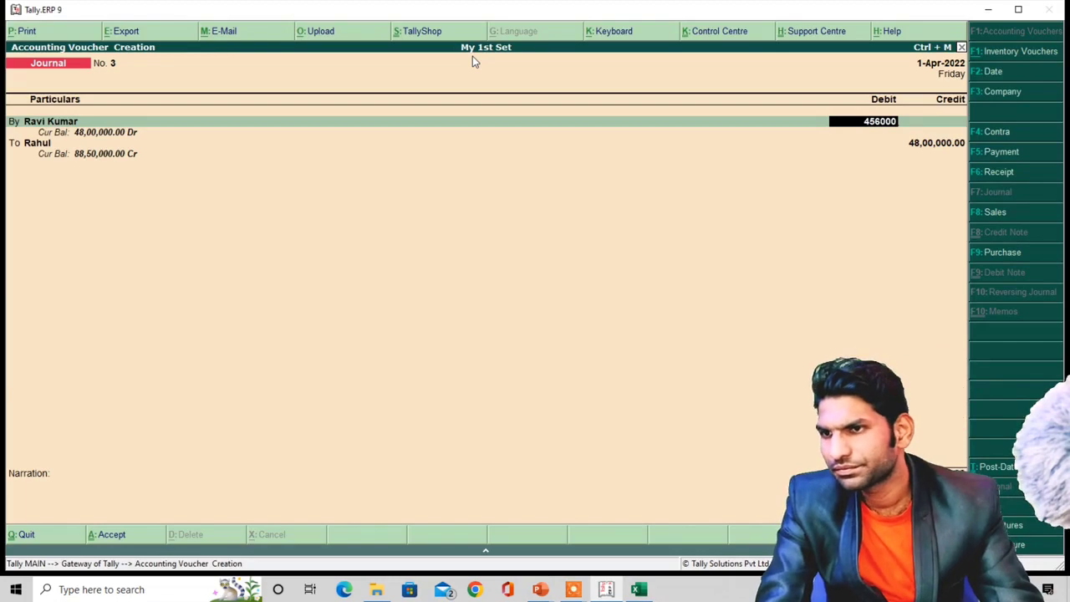
pyautogui.press('Return')
pyautogui.press('Return')
pyautogui.press('Return')
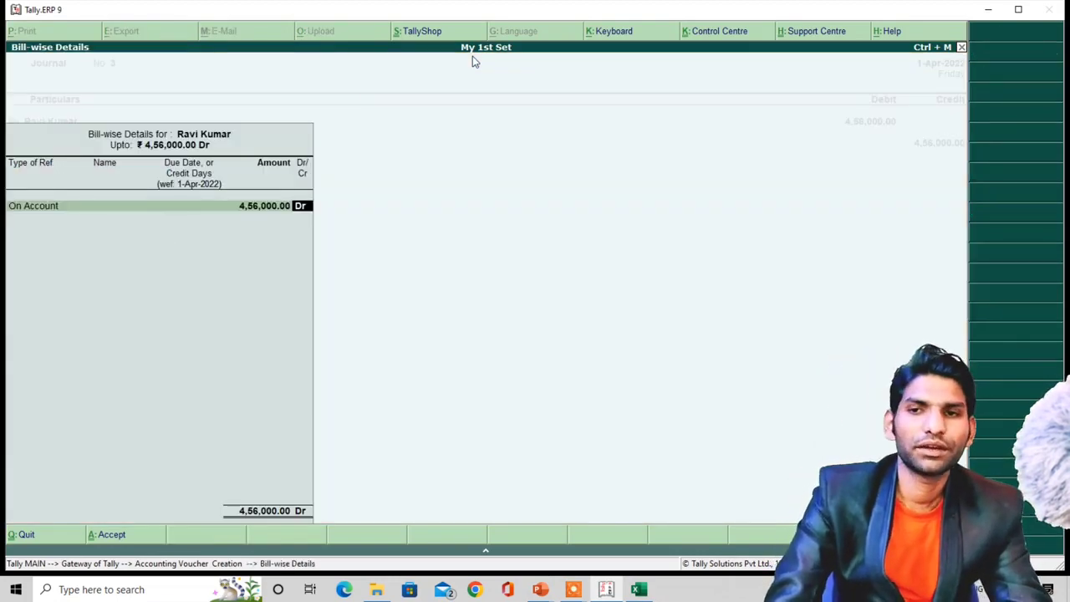
# - Record the buyer's 4,56,000 as a New Ref bill in Bill-wise Details
pyautogui.press('BackSpace')
pyautogui.press('BackSpace')
pyautogui.press('Up')
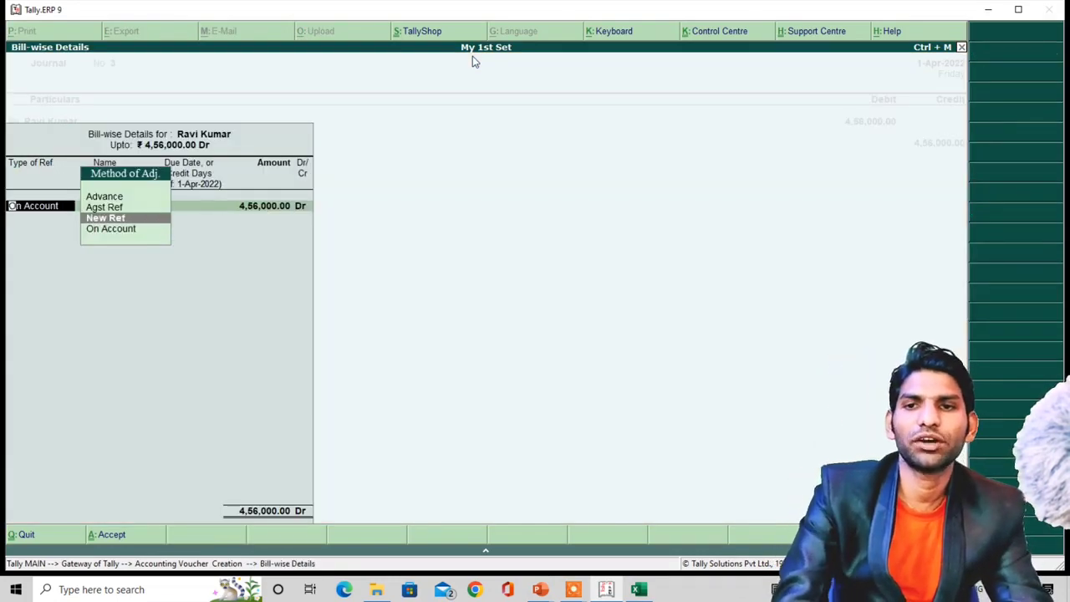
pyautogui.press('Return')
pyautogui.press('Return')
pyautogui.press('Return')
pyautogui.press('Return')
pyautogui.press('Return')
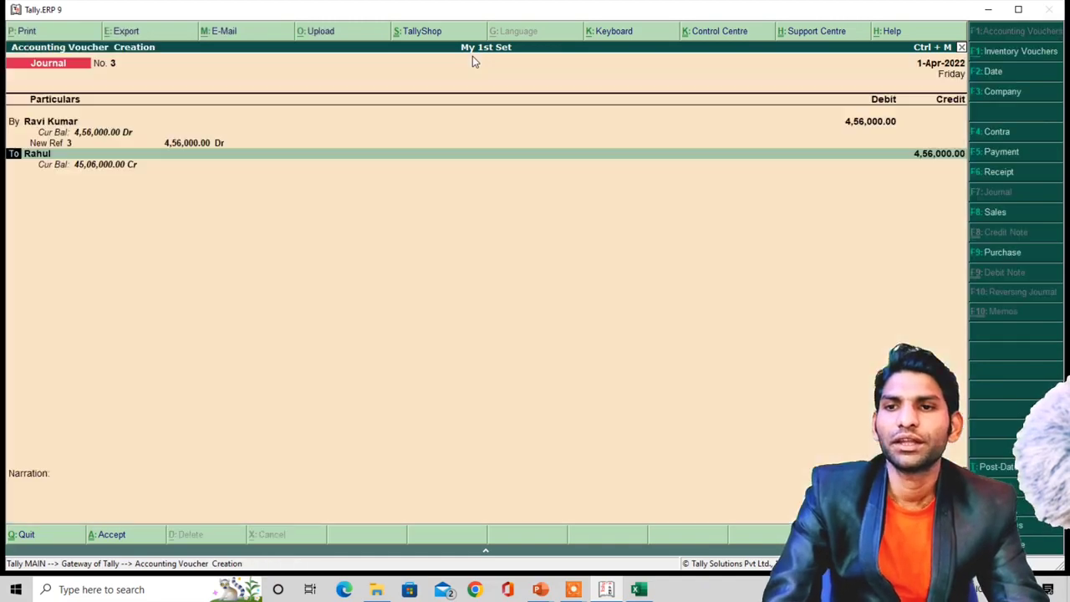
pyautogui.press('Return')
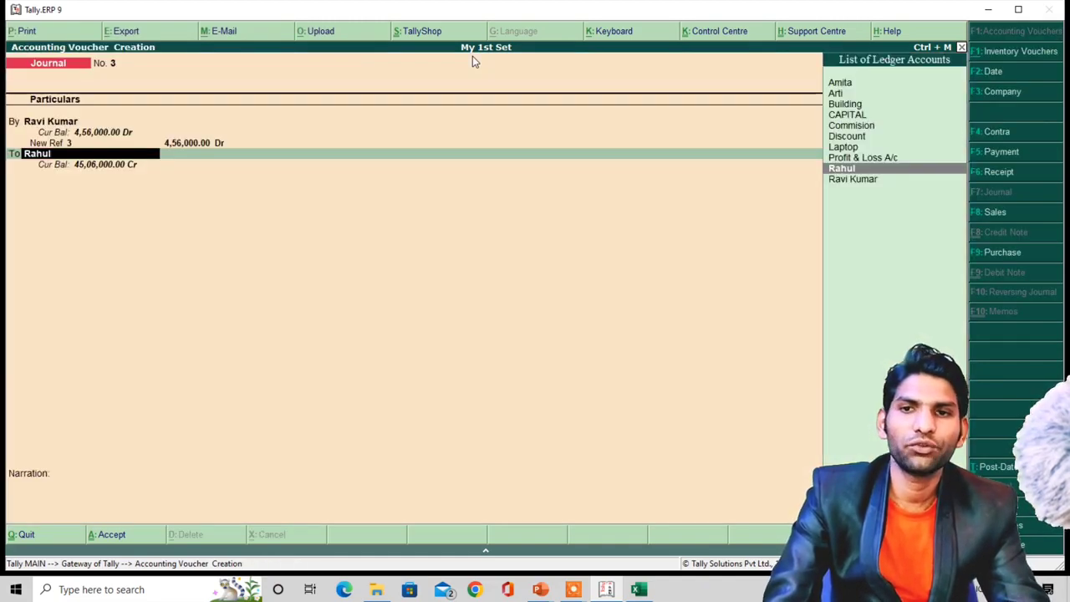
# - Credit Building with 48,00,000 on the journal's second line
pyautogui.hotkey('alt', 'Tab')
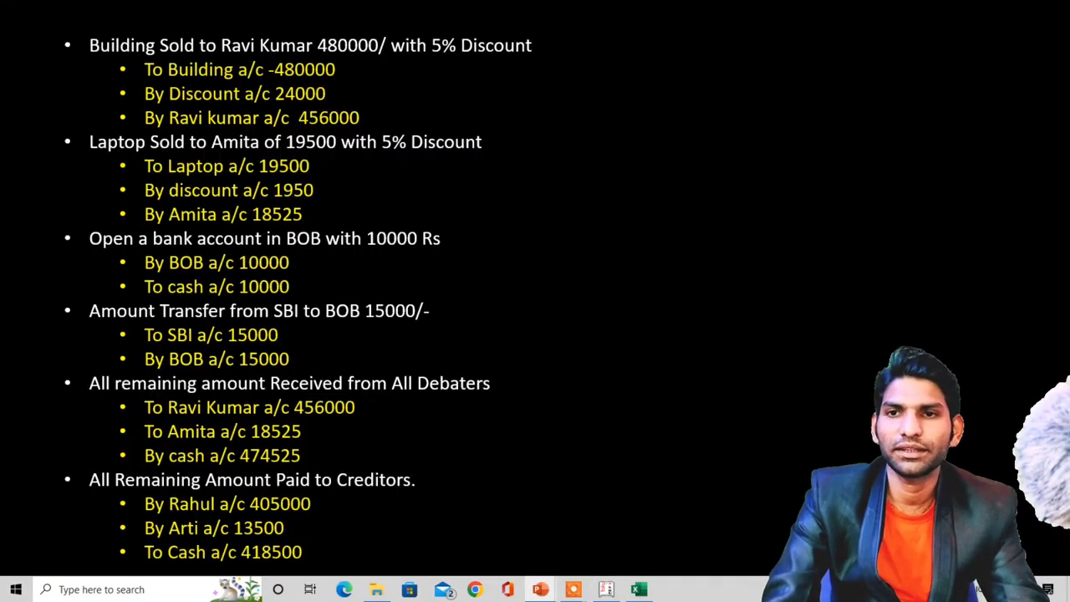
pyautogui.hotkey('alt', 'Tab')
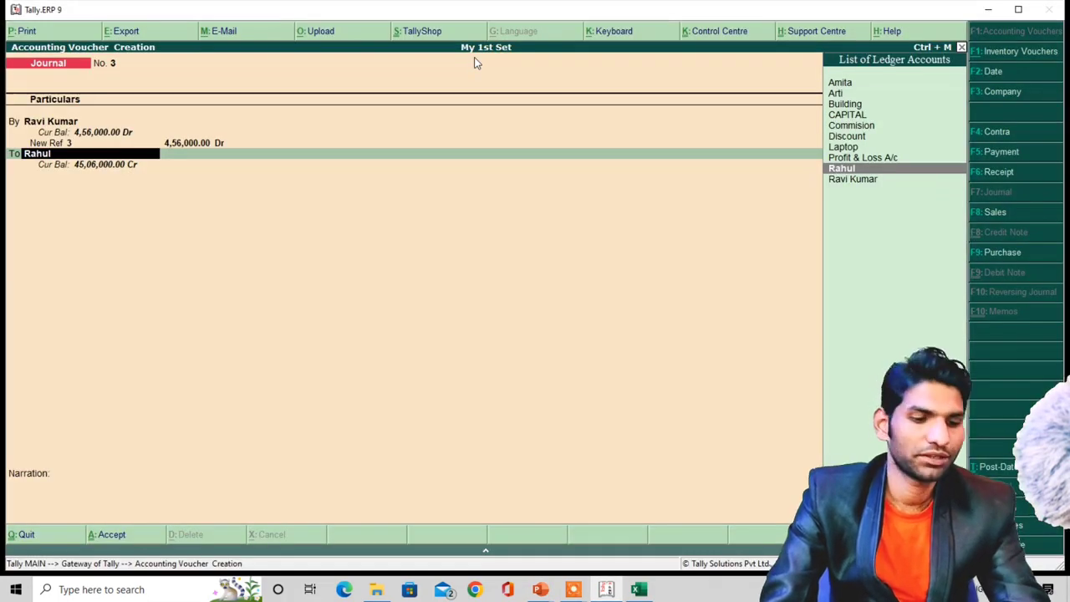
pyautogui.write('B')
pyautogui.press('Return')
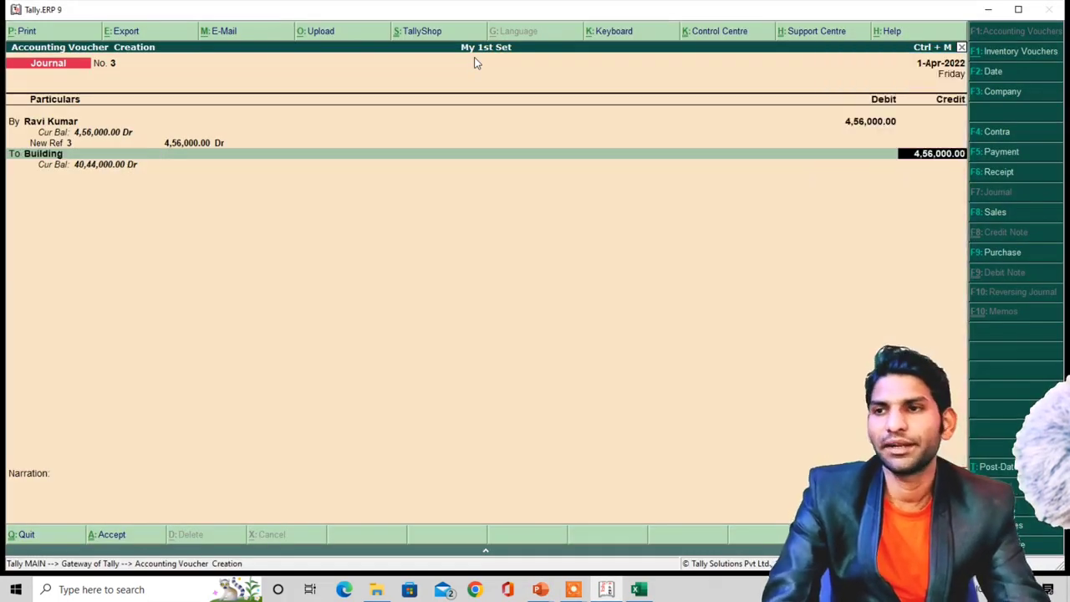
pyautogui.hotkey('alt', 'Tab')
pyautogui.hotkey('alt', 'Tab')
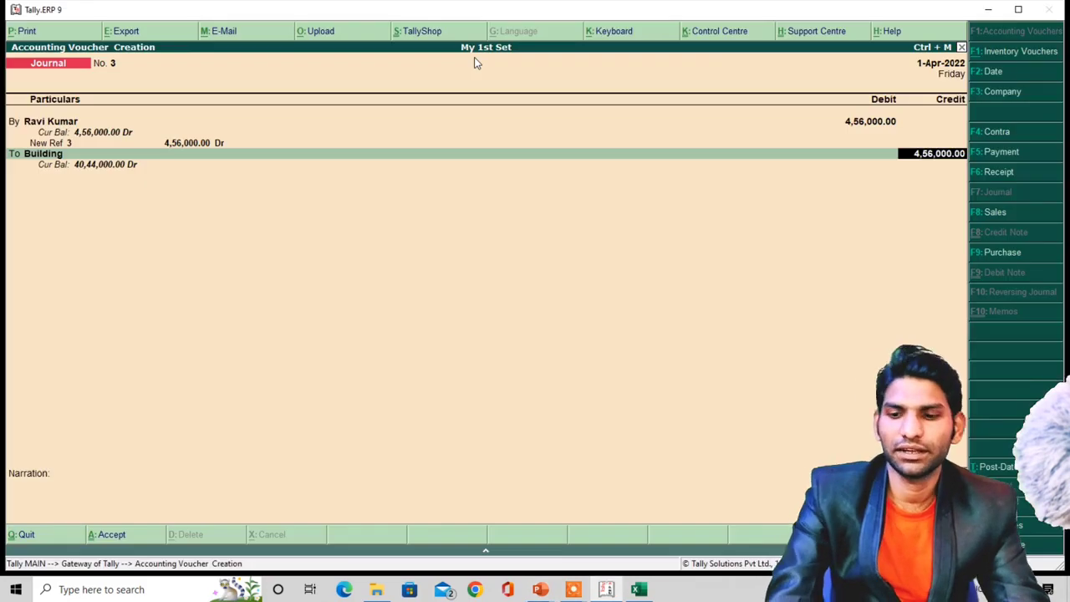
pyautogui.write('480000')
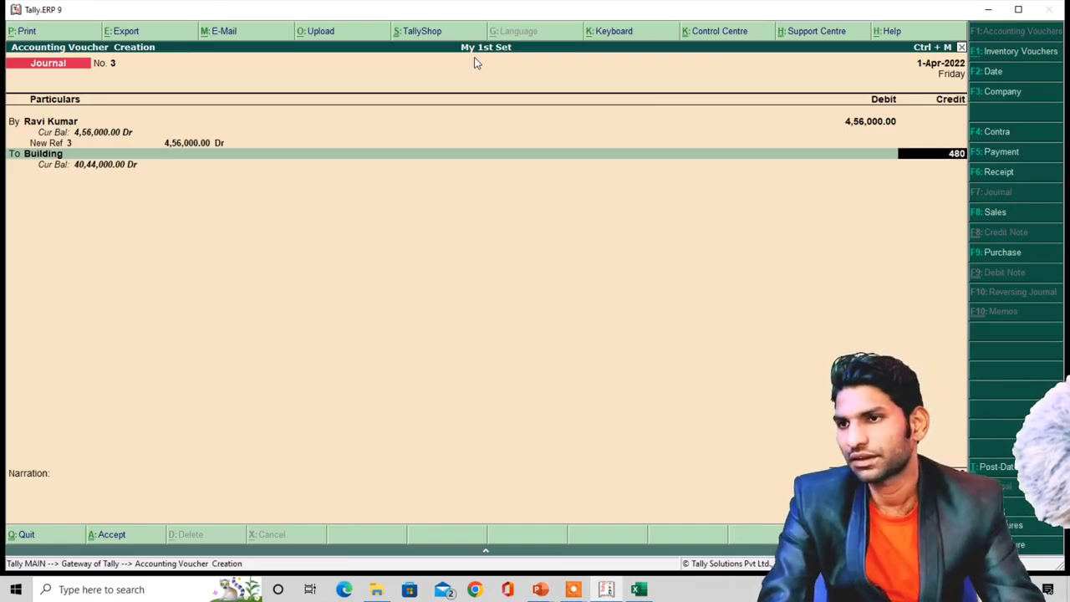
pyautogui.write('0')
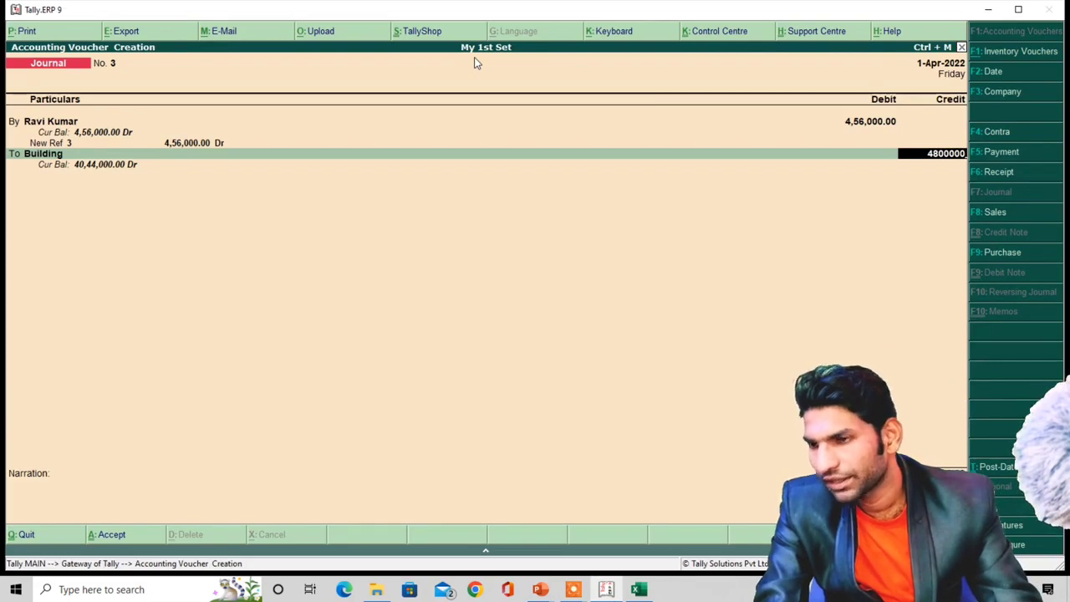
pyautogui.press('BackSpace')
pyautogui.press('BackSpace')
pyautogui.press('BackSpace')
pyautogui.press('BackSpace')
pyautogui.press('BackSpace')
pyautogui.write('00000')
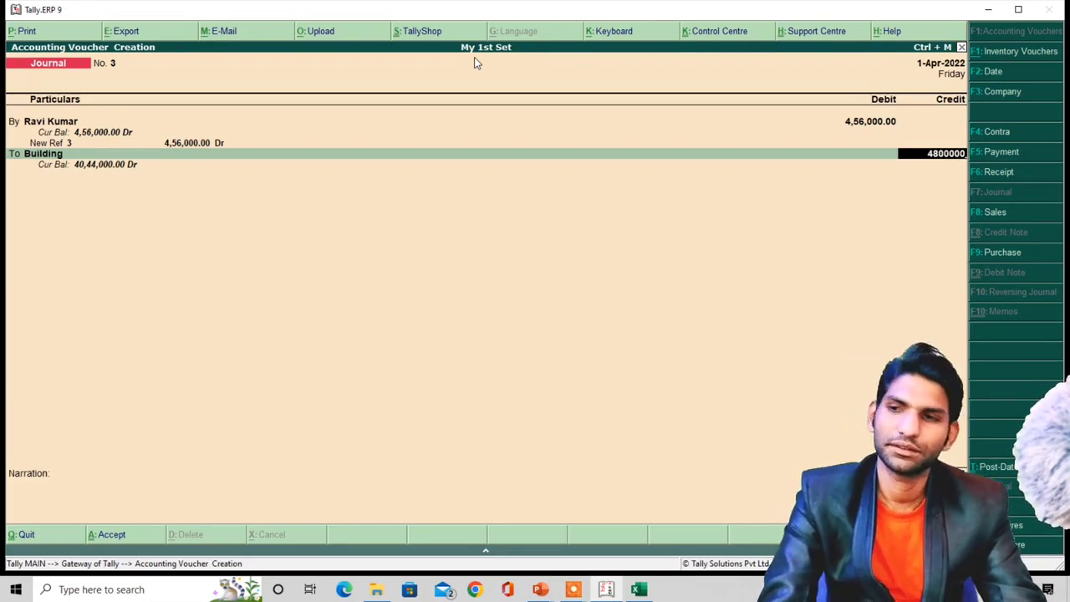
pyautogui.press('Return')
pyautogui.press('Return')
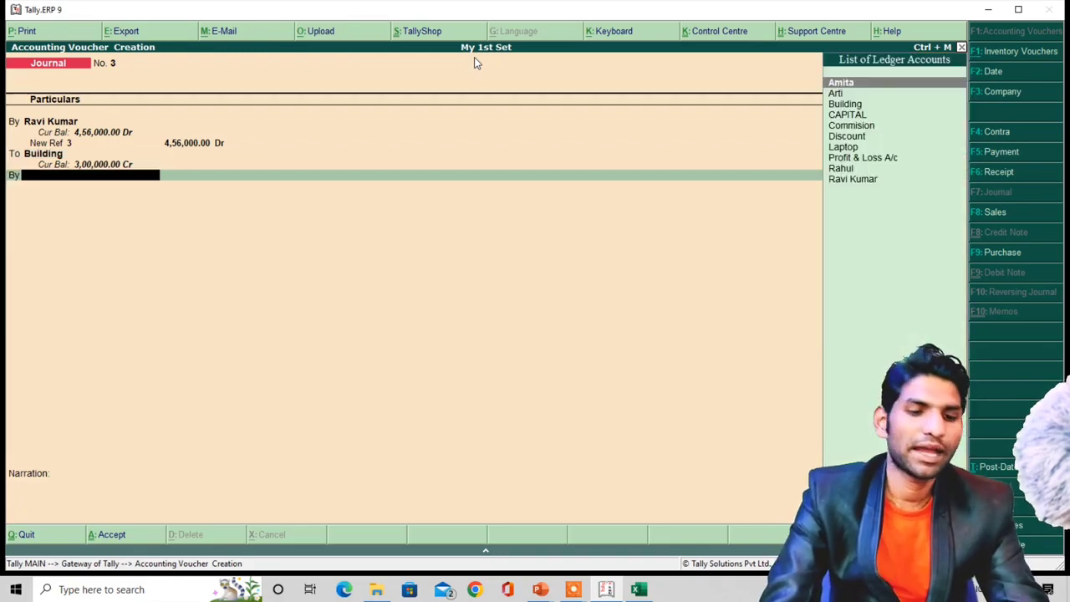
# - Add Discount as a debit line, then step back to the buyer's 4,56,000 debit for correction
pyautogui.write('d')
pyautogui.press('Return')
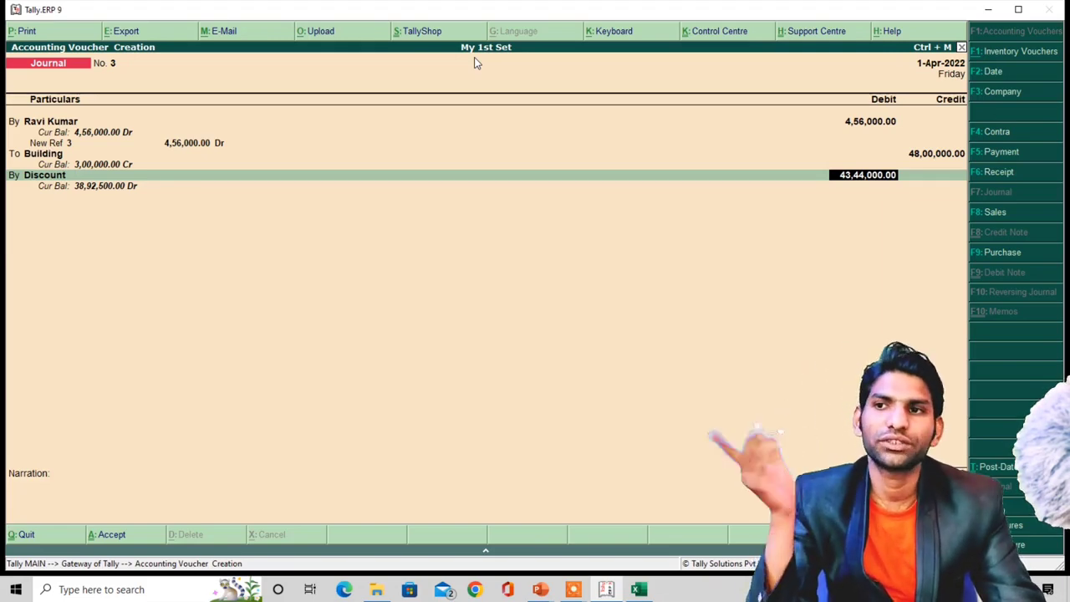
pyautogui.hotkey('alt', 'Tab')
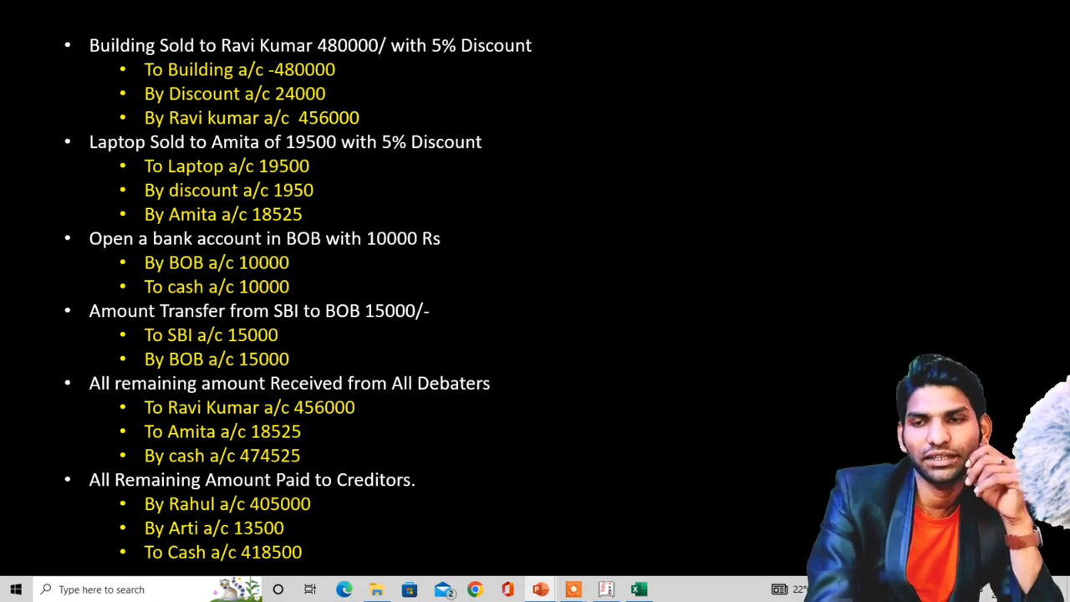
pyautogui.hotkey('alt', 'Tab')
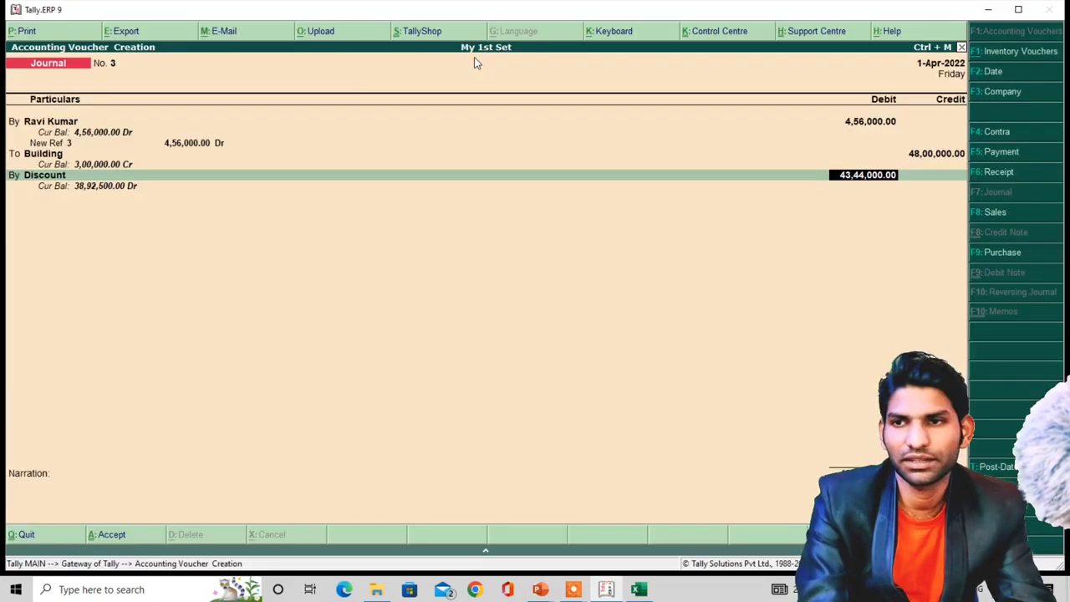
pyautogui.press('Up')
pyautogui.press('Up')
pyautogui.press('Up')
pyautogui.press('Up')
pyautogui.press('Up')
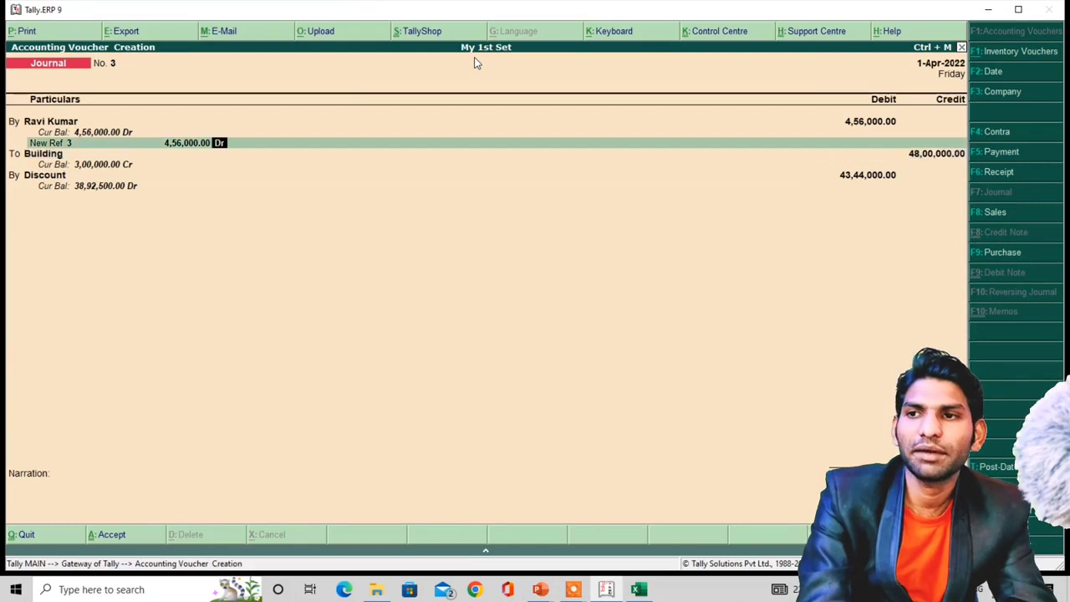
pyautogui.press('Up')
pyautogui.press('Up')
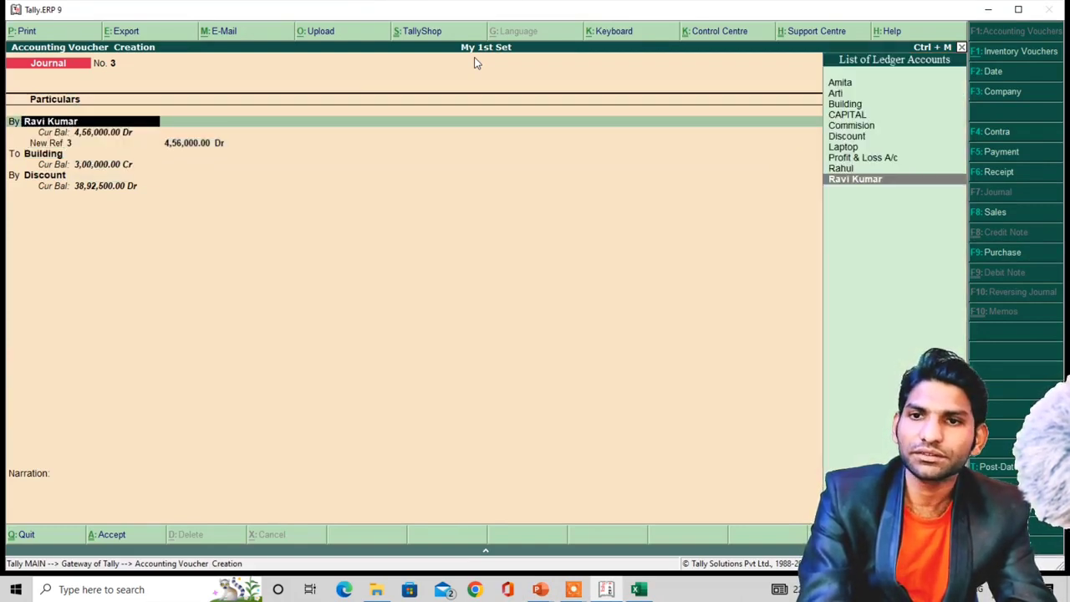
pyautogui.press('Return')
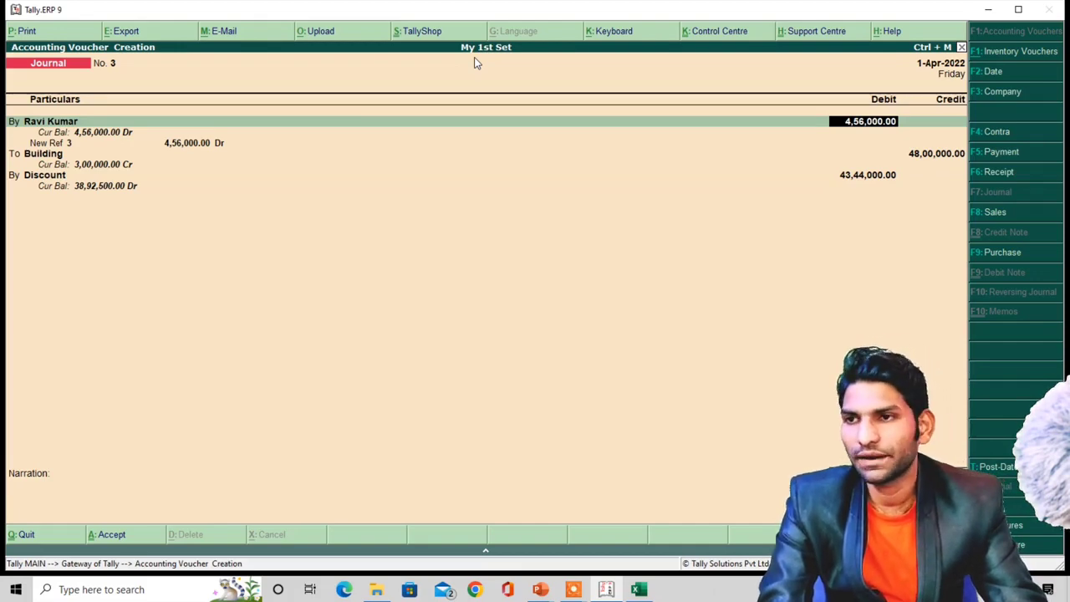
pyautogui.hotkey('alt', 'Tab')
pyautogui.hotkey('alt', 'Tab')
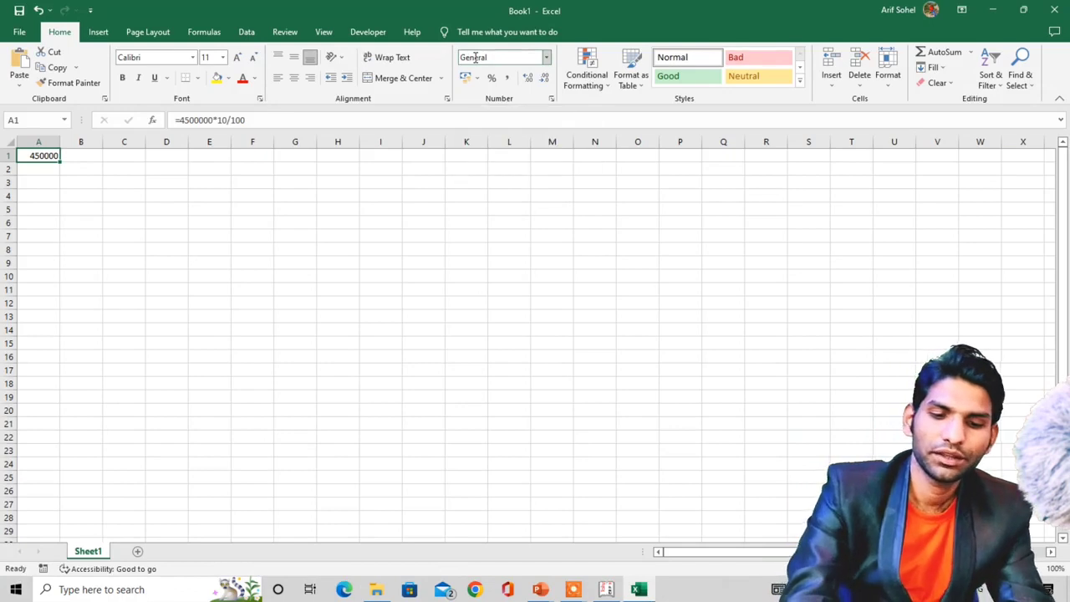
# - Correct Excel cell A1 from =4500000*10/100 to =4800000*10/100, giving 480000
pyautogui.write('=')
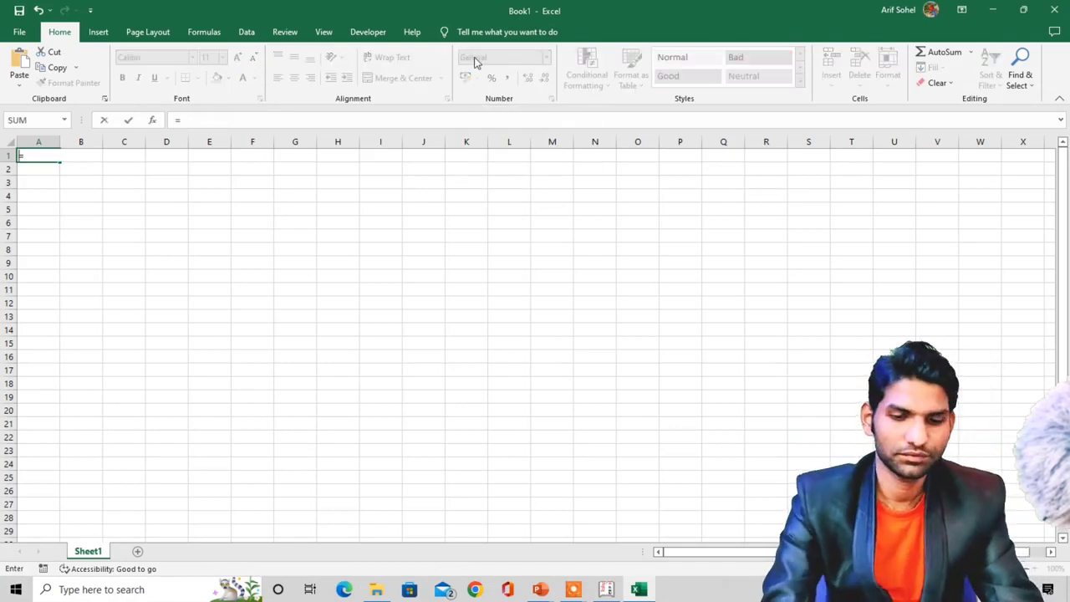
pyautogui.write('4500000*10/100')
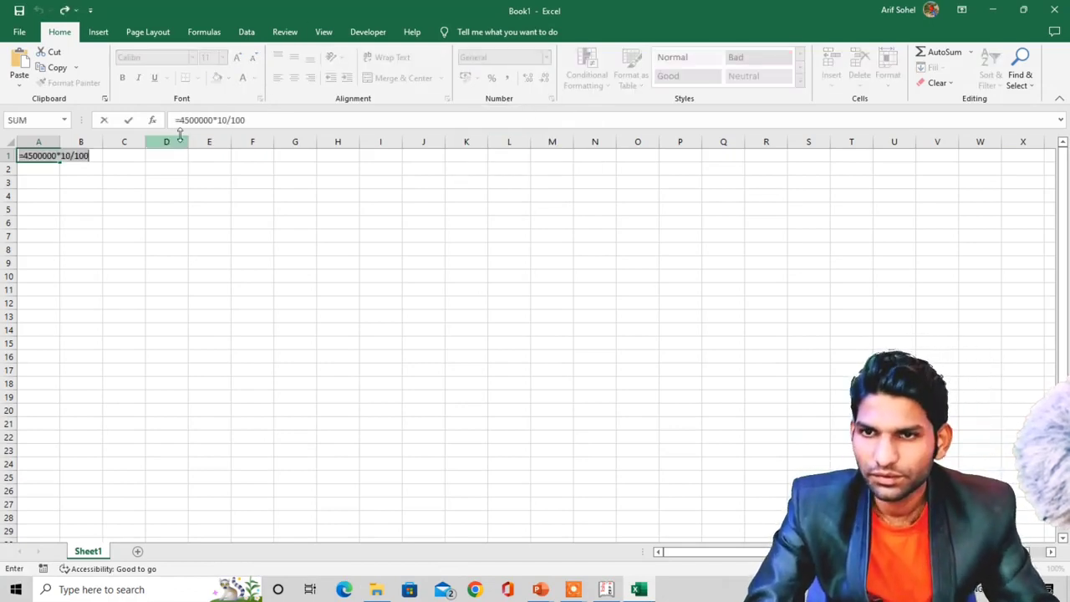
pyautogui.click(191, 120)
pyautogui.press('BackSpace')
pyautogui.write('8')
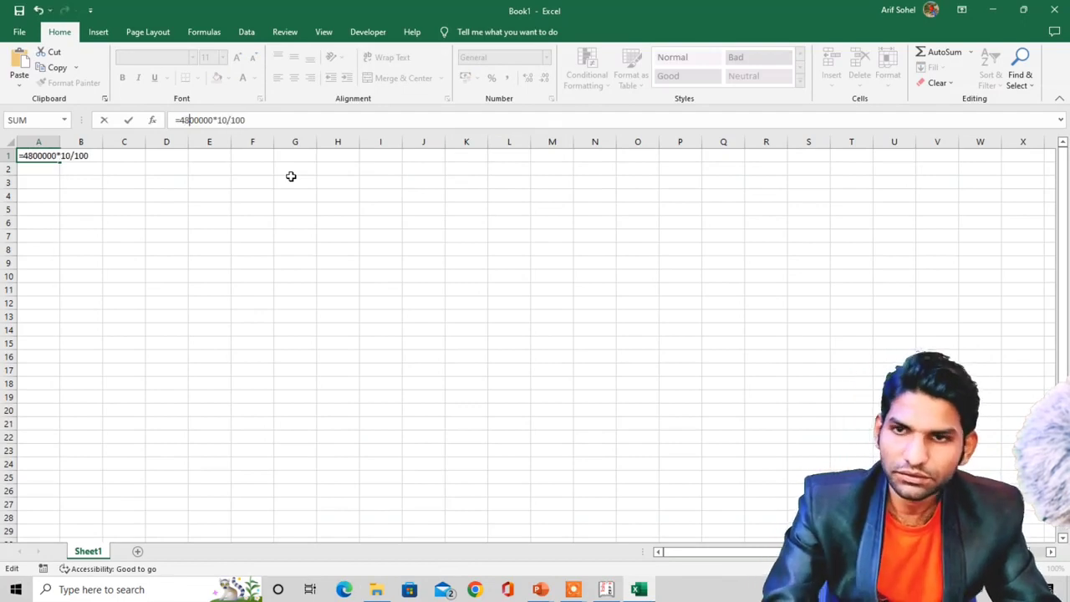
pyautogui.press('Return')
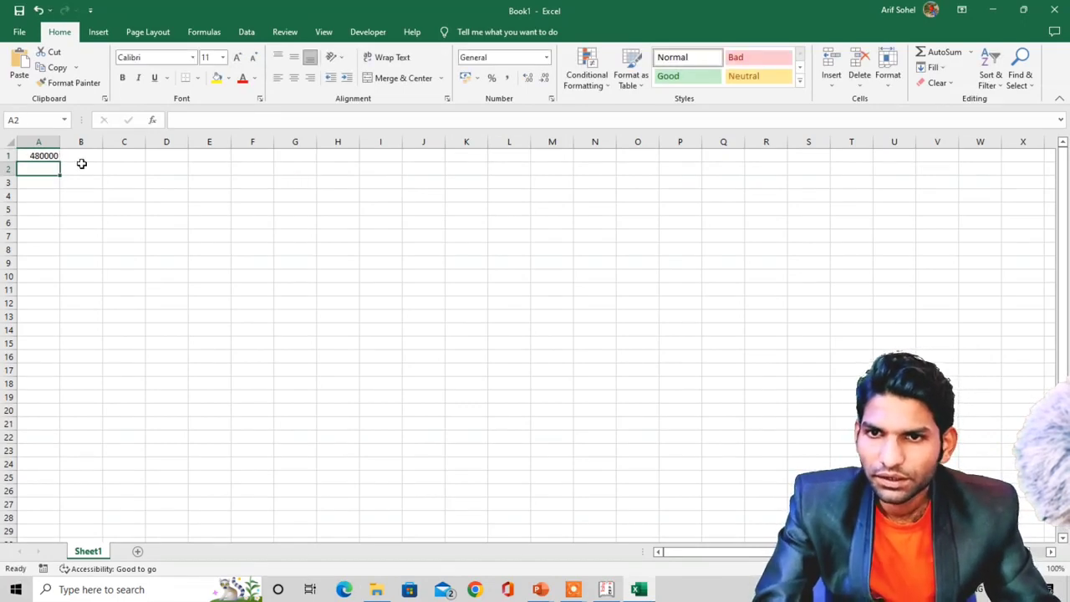
pyautogui.click(46, 156)
pyautogui.hotkey('alt', 'Tab')
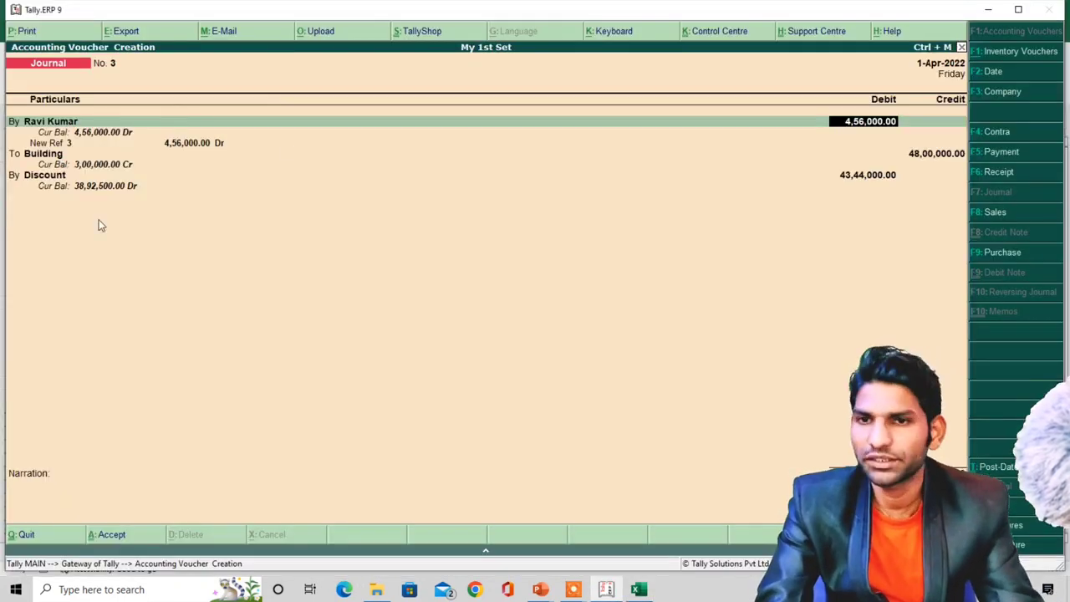
# - Retype the Discount debit as 480000 and return to the buyer's debit amount
pyautogui.click(35, 180)
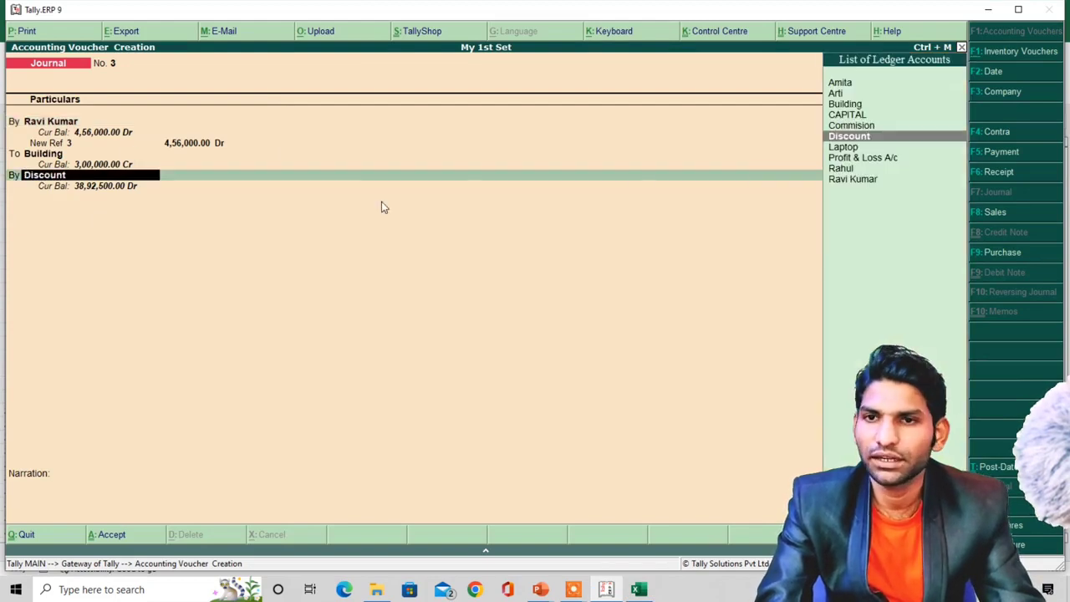
pyautogui.press('Return')
pyautogui.write('48000')
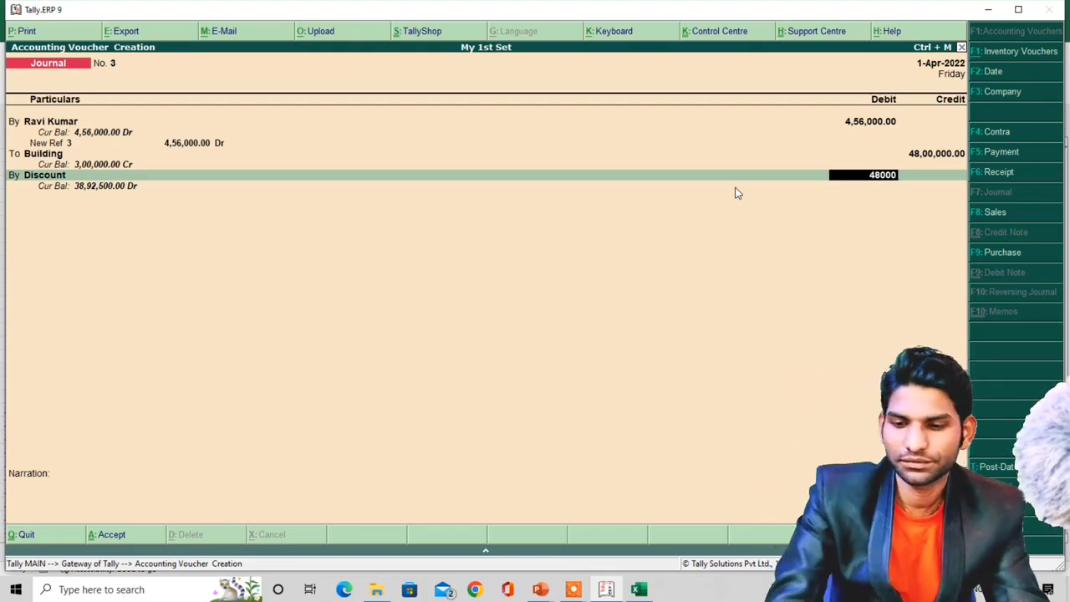
pyautogui.write('0')
pyautogui.click(882, 122)
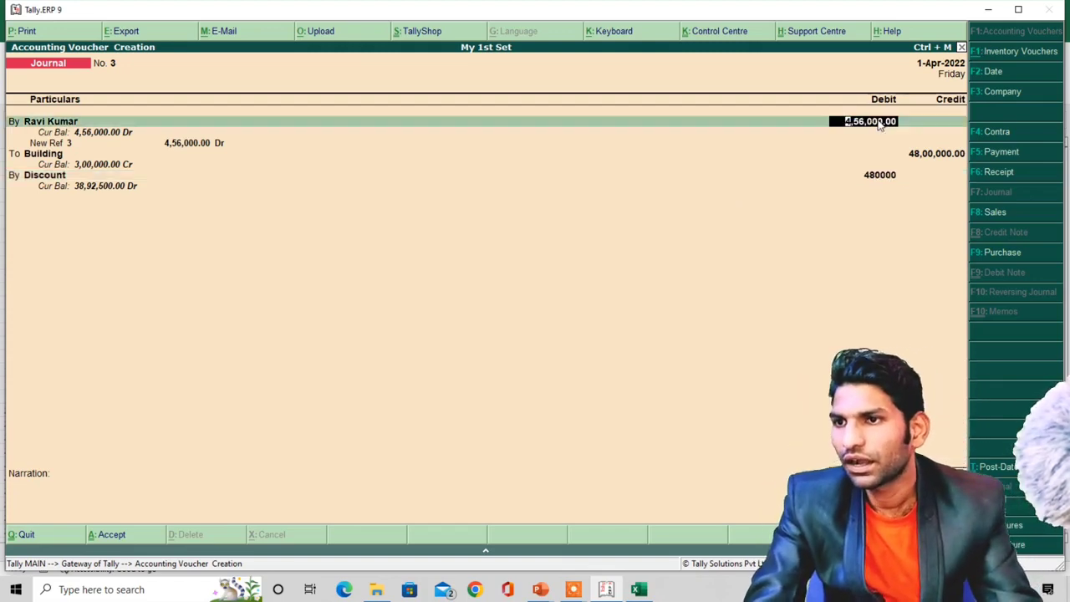
pyautogui.hotkey('alt', 'Tab')
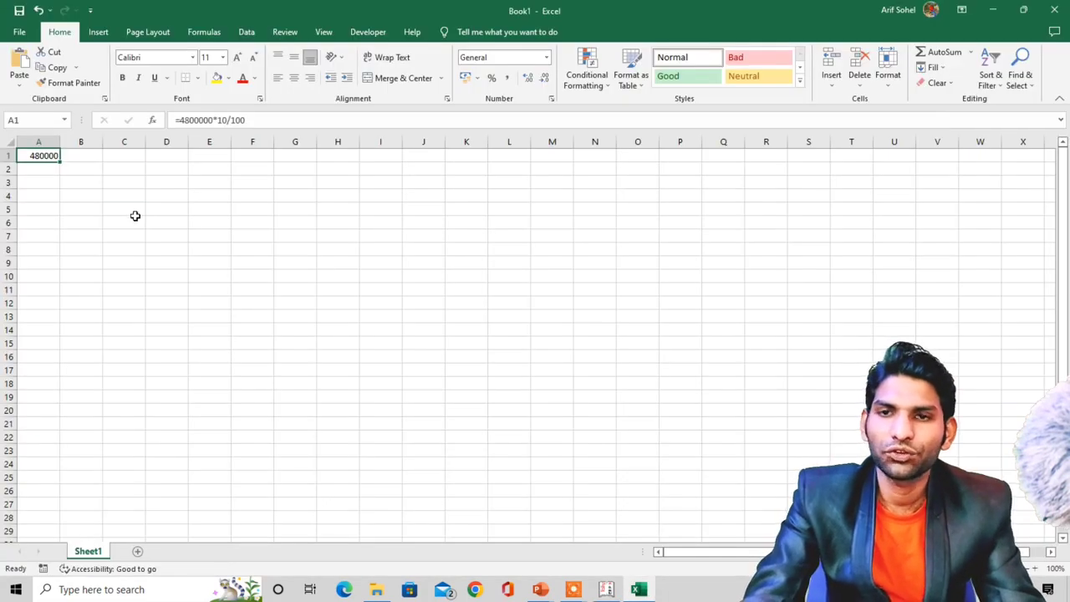
pyautogui.moveTo(135, 219); pyautogui.dragTo(140, 213)
pyautogui.write('=')
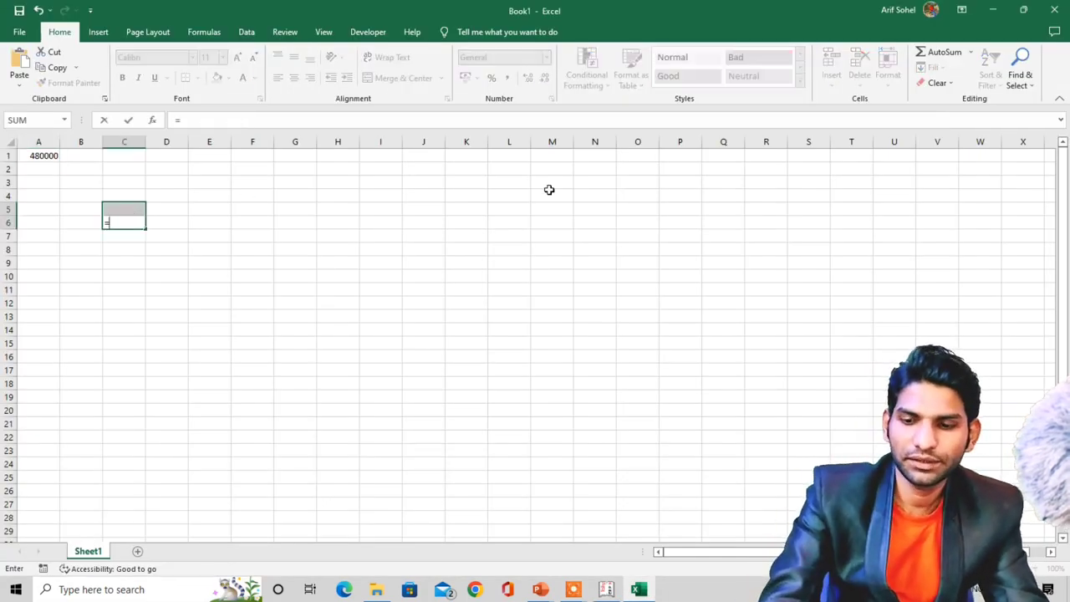
pyautogui.write('4800')
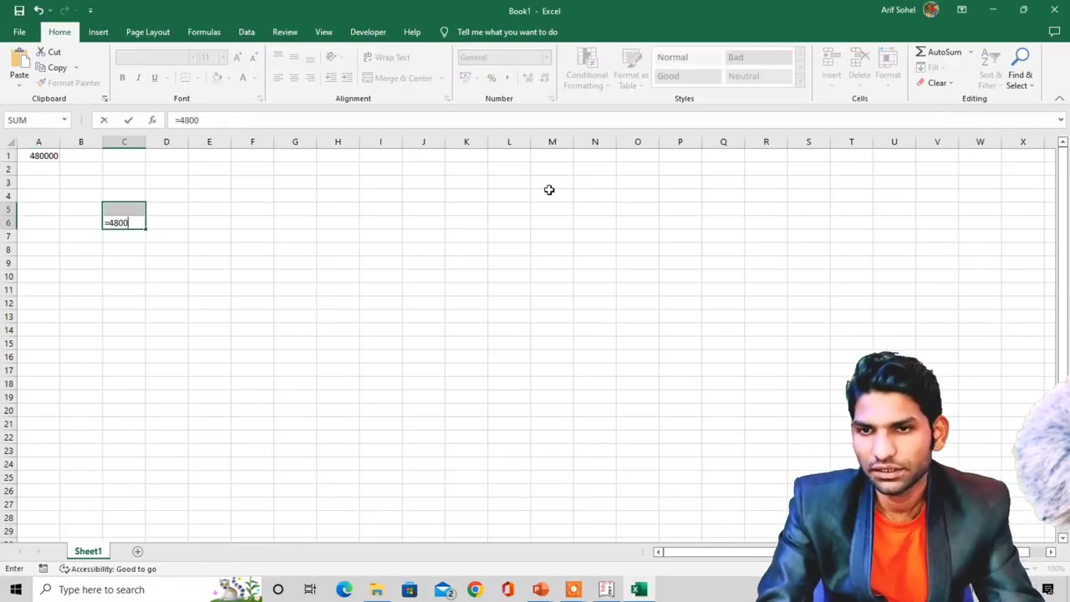
pyautogui.write('000')
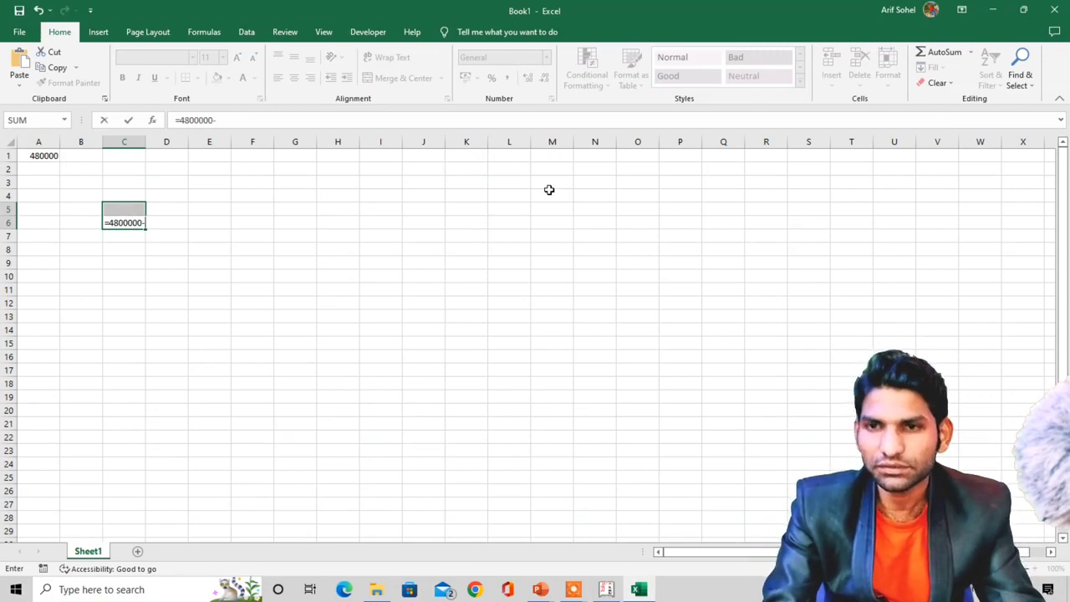
pyautogui.write('-48000')
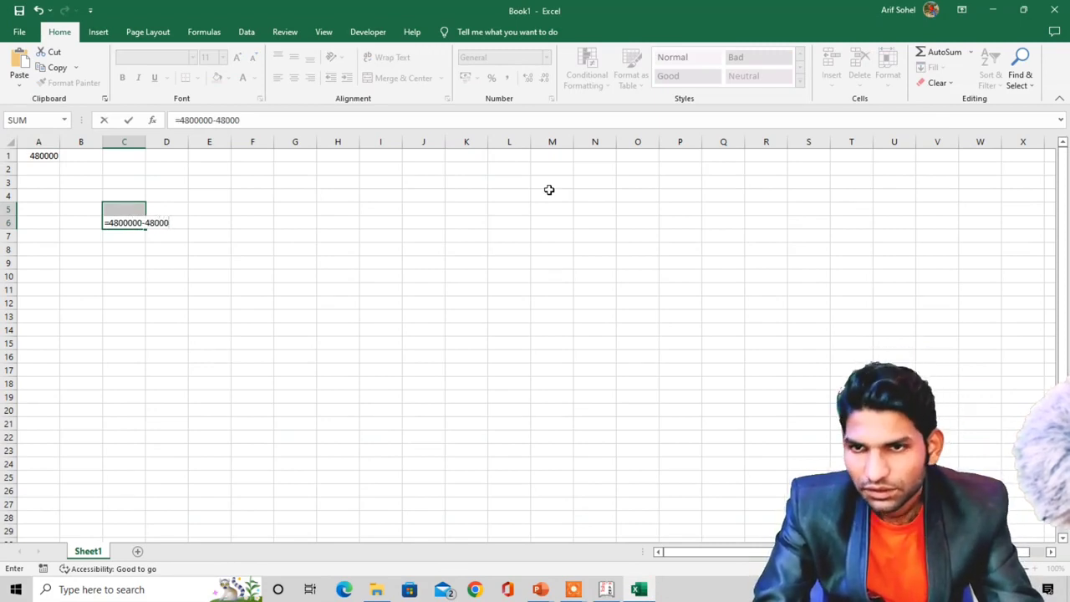
pyautogui.write('0')
pyautogui.hotkey('ctrl', 'Return')
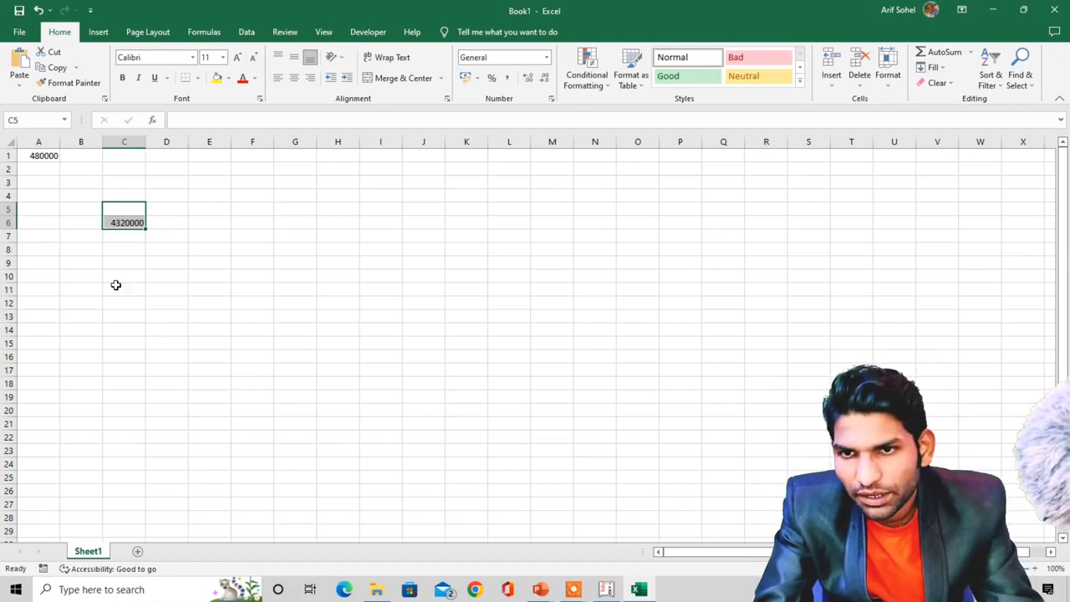
pyautogui.click(116, 285)
pyautogui.click(122, 222)
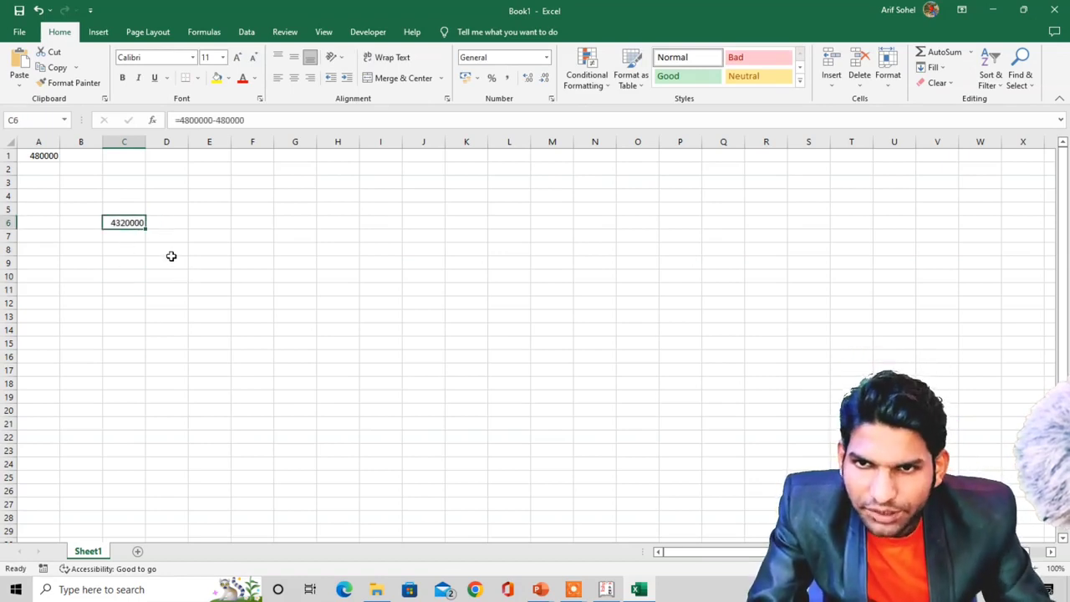
pyautogui.hotkey('alt', 'Tab')
# - Debit the buyer 43,20,000, keep the New Ref and Discount 4,80,000, and save journal No. 3
pyautogui.write('4')
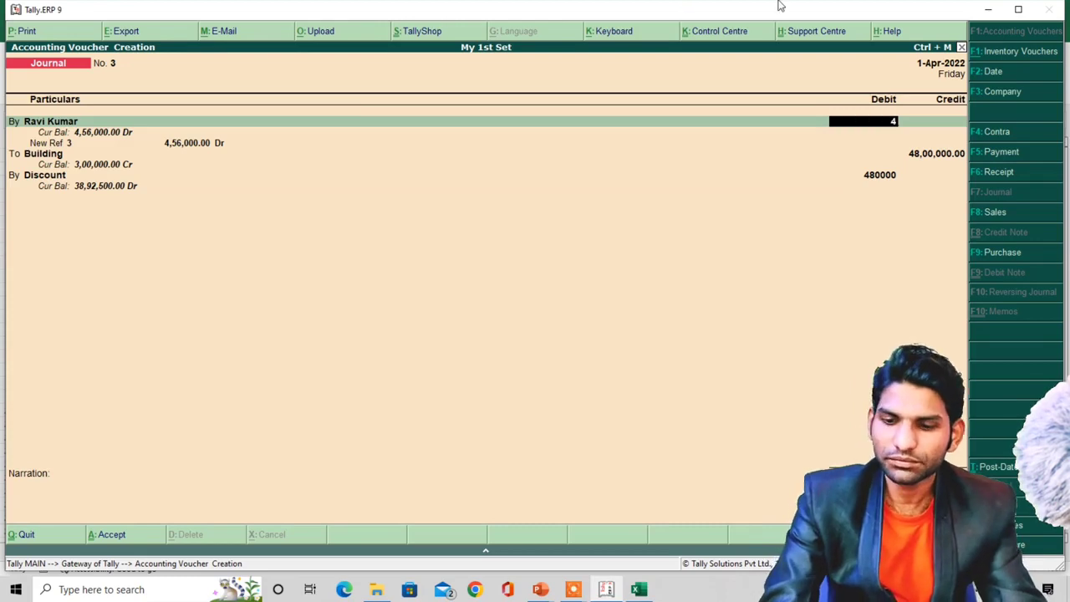
pyautogui.write('320000')
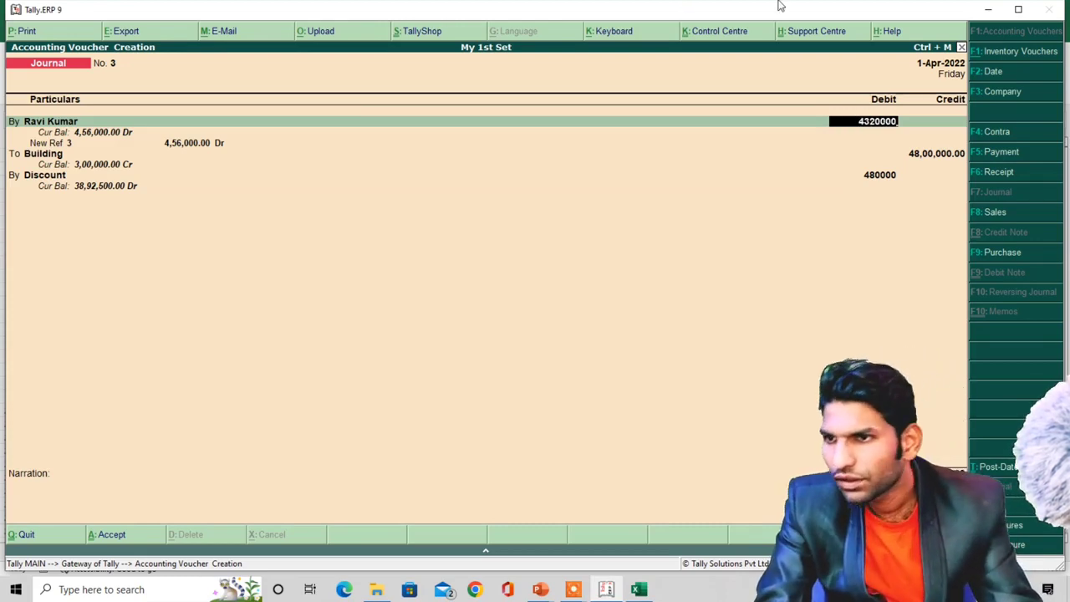
pyautogui.press('Return')
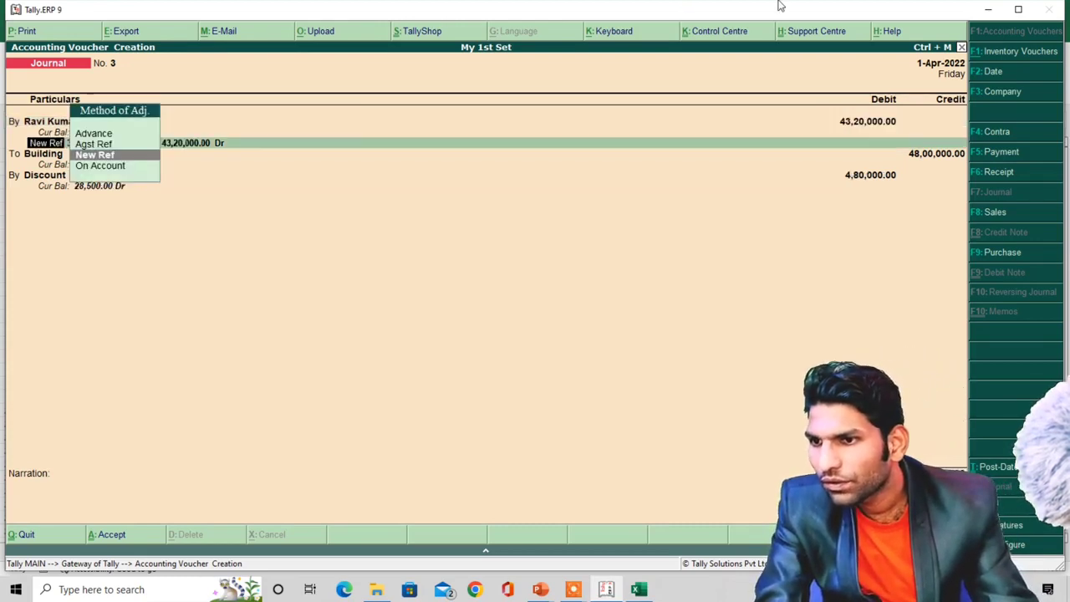
pyautogui.press('Return')
pyautogui.press('Return')
pyautogui.press('Return')
pyautogui.press('Return')
pyautogui.press('Return')
pyautogui.press('Return')
pyautogui.press('Return')
pyautogui.press('Return')
pyautogui.press('Return')
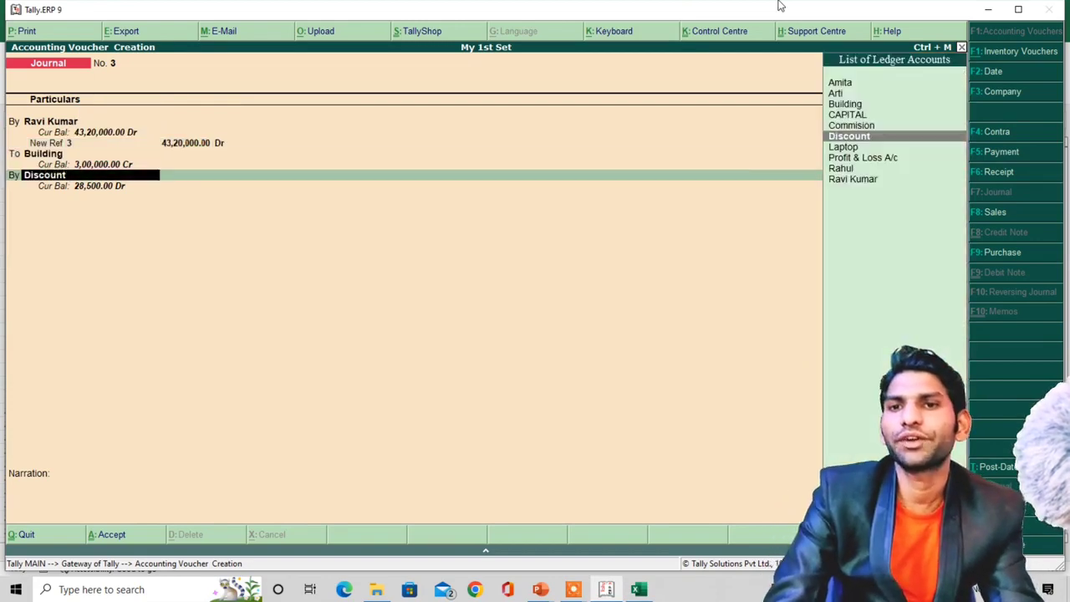
pyautogui.press('Return')
pyautogui.press('Return')
pyautogui.hotkey('ctrl', 'a')
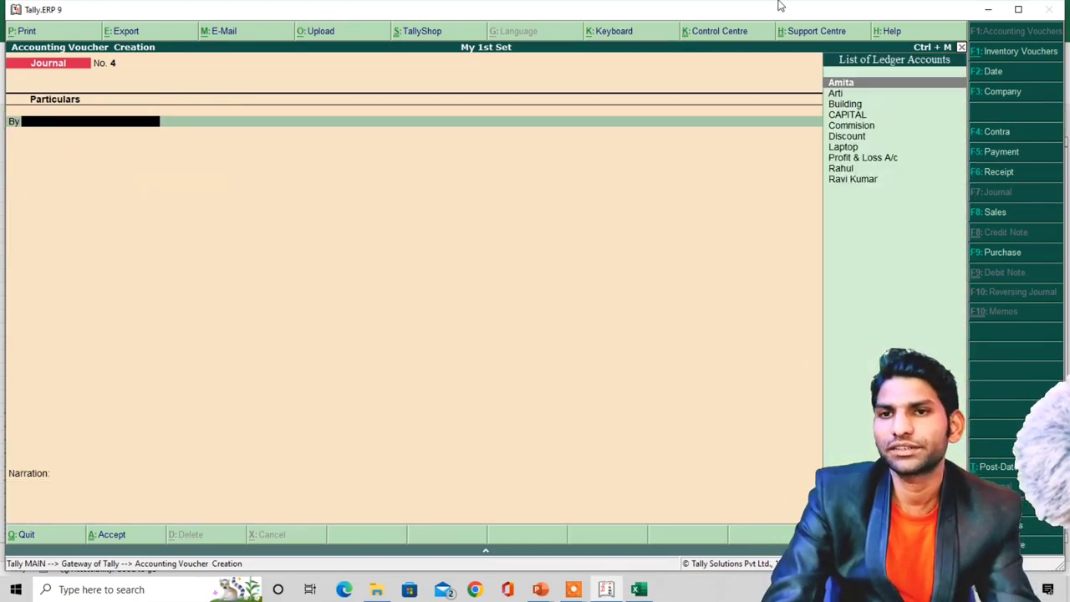
pyautogui.hotkey('alt', 'Tab')
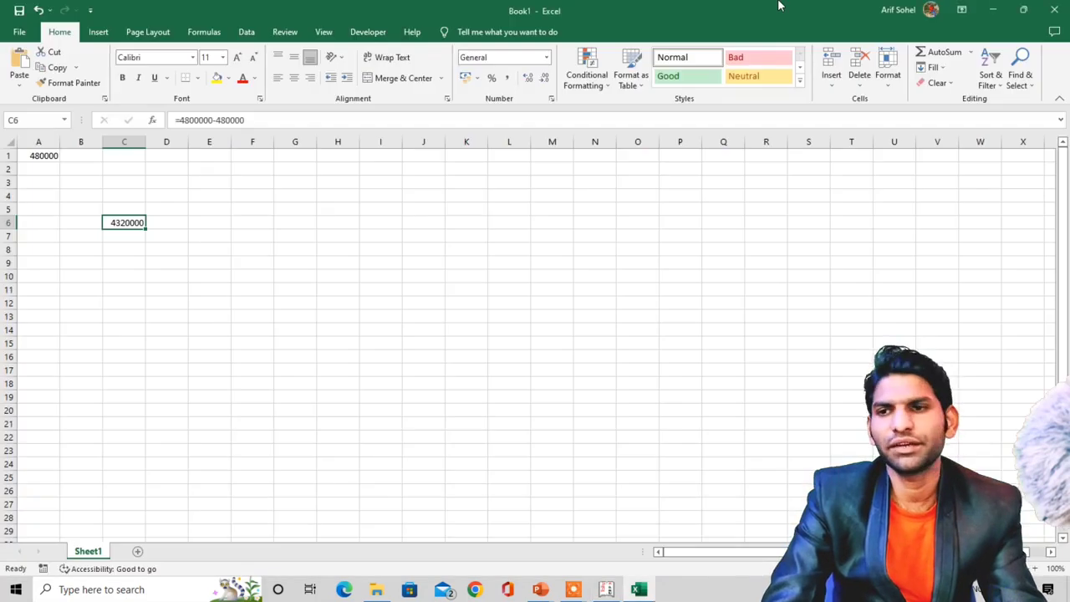
pyautogui.hotkey('alt', 'Tab')
pyautogui.hotkey('alt', 'Tab')
pyautogui.press('Tab')
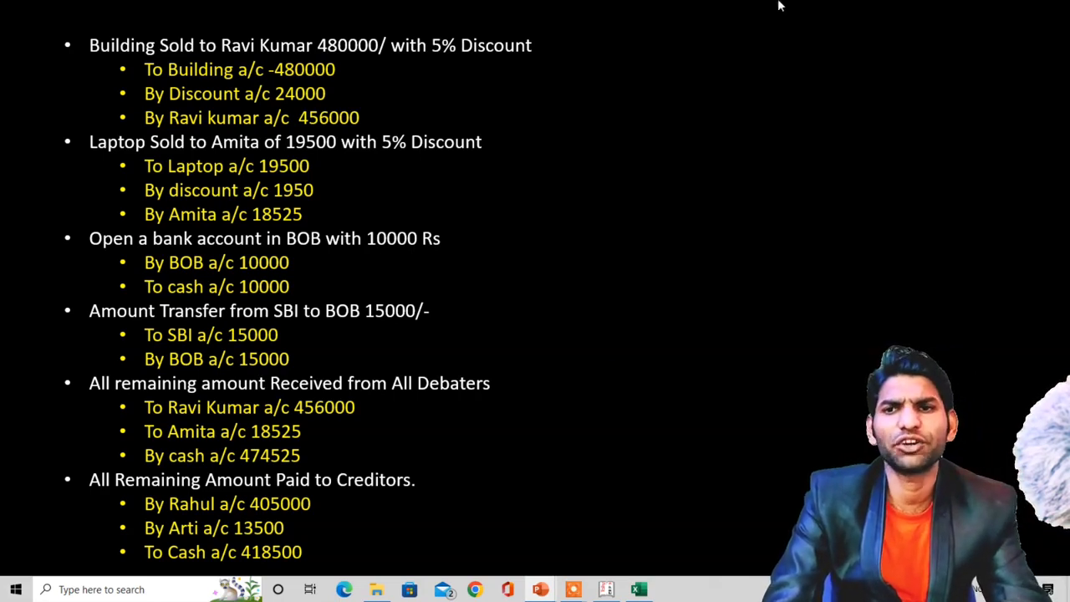
# - Debit the laptop buyer's ledger 18,525 and record it as a New Ref bill
pyautogui.hotkey('alt', 'Tab')
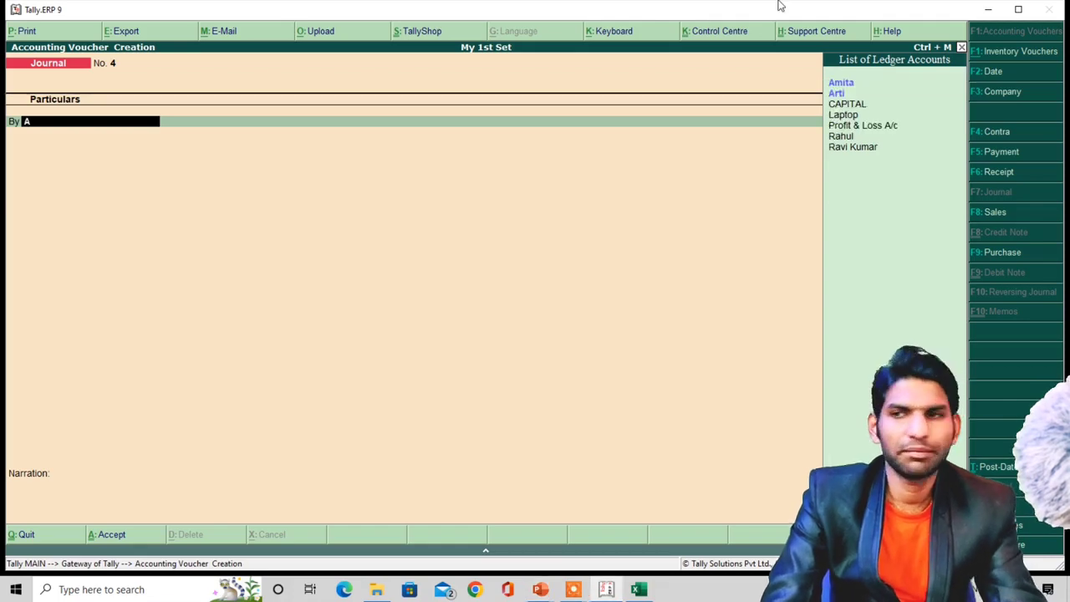
pyautogui.write('A')
pyautogui.press('Return')
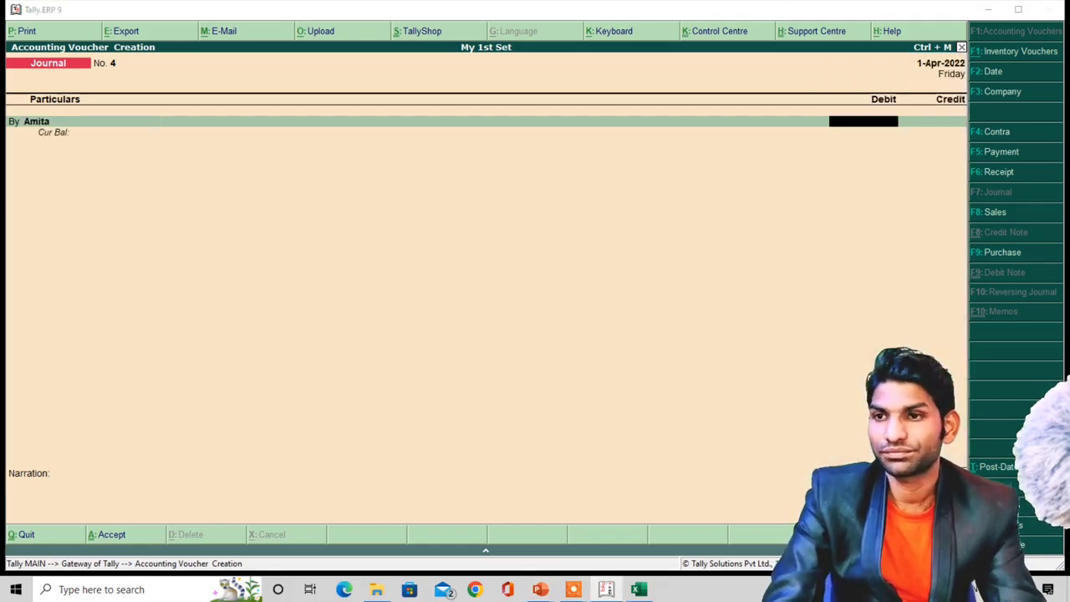
pyautogui.hotkey('alt', 'Tab')
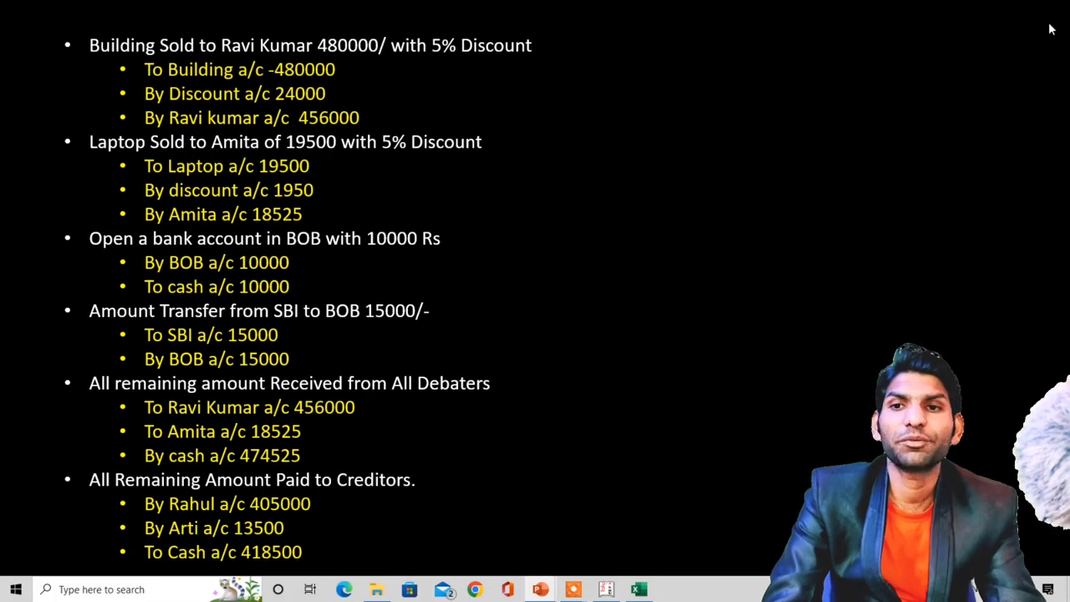
pyautogui.hotkey('alt', 'Tab')
pyautogui.write('18525')
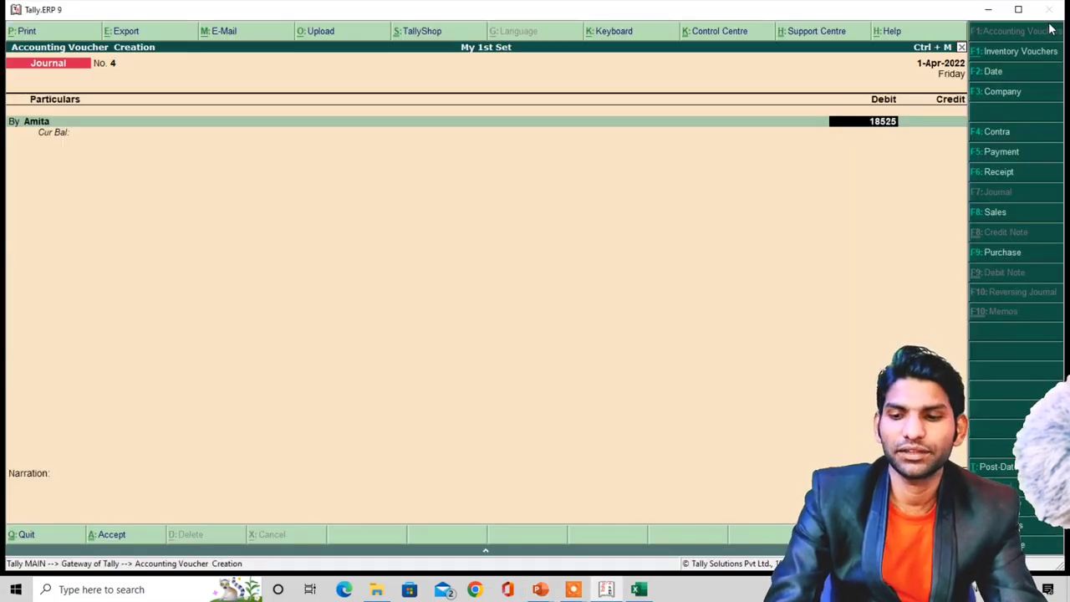
pyautogui.press('Return')
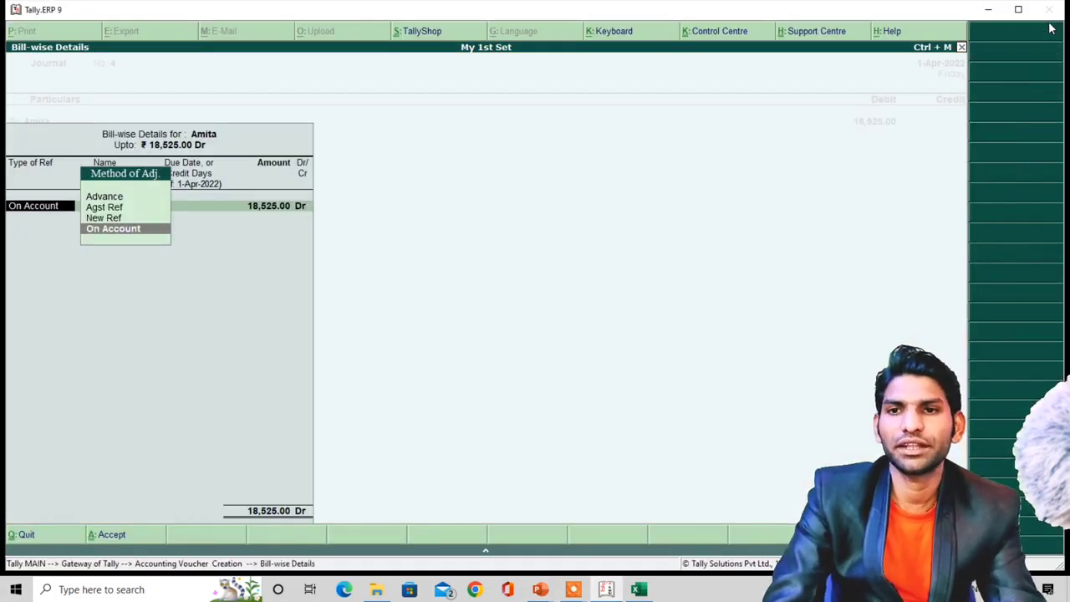
pyautogui.press('Up')
pyautogui.press('Up')
pyautogui.write('o')
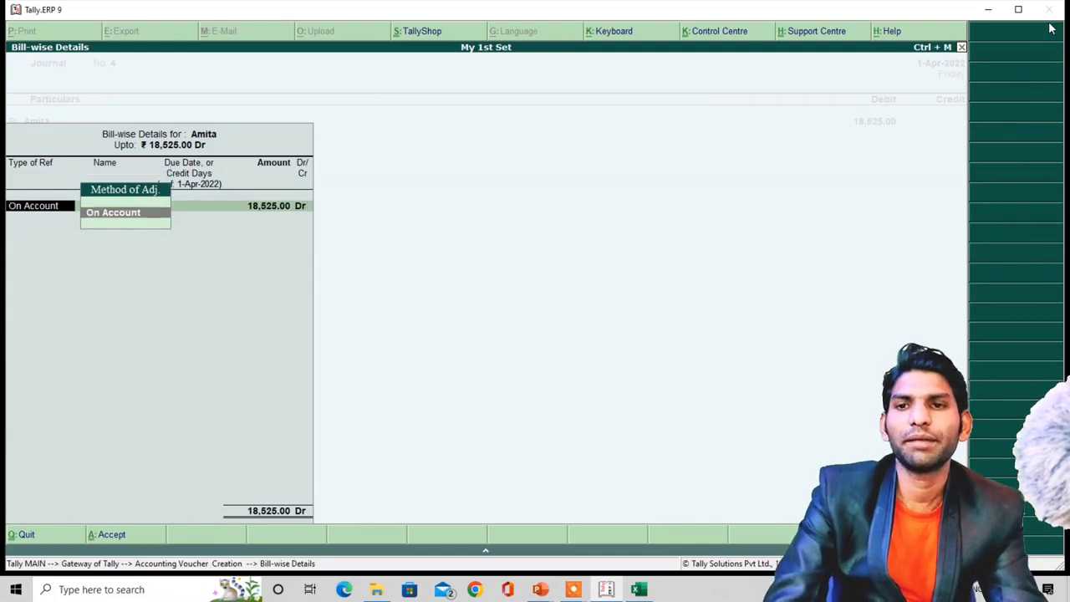
pyautogui.press('Return')
pyautogui.press('Return')
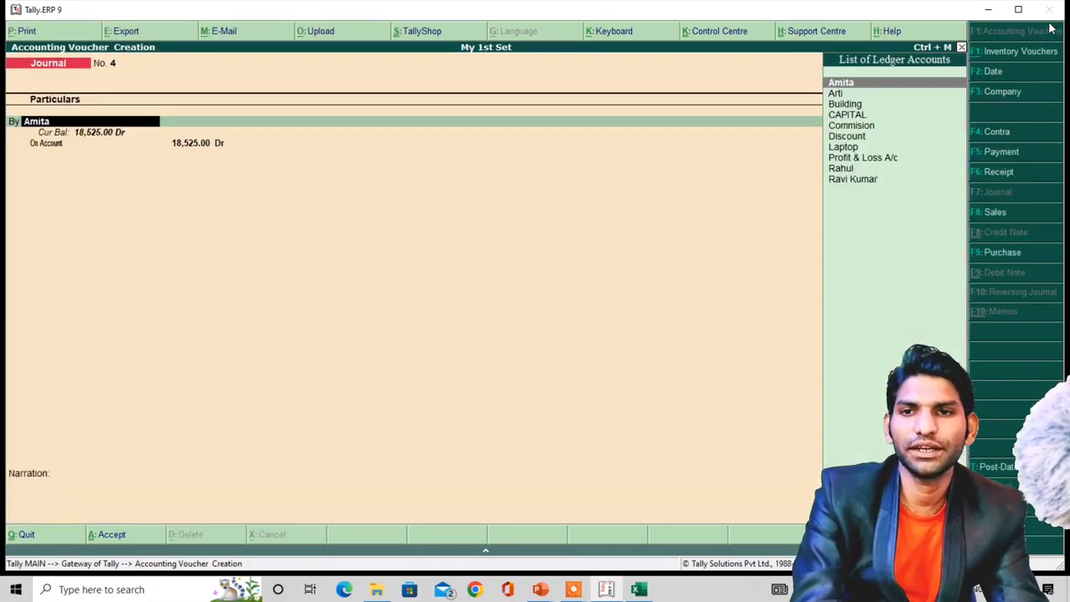
pyautogui.press('Return')
pyautogui.press('Return')
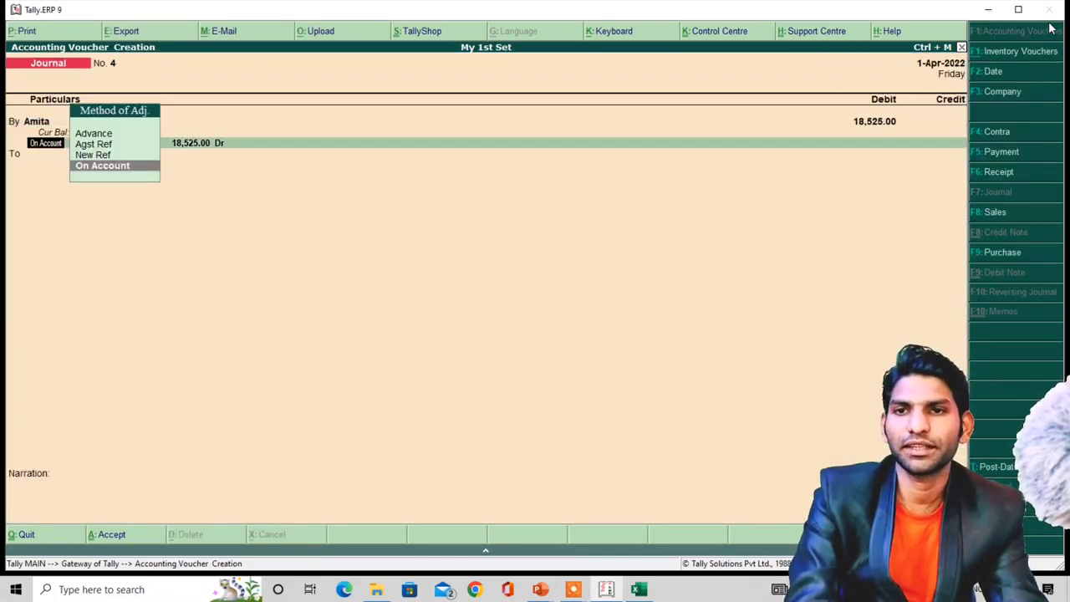
pyautogui.press('Up')
pyautogui.press('Return')
pyautogui.press('Return')
pyautogui.press('Return')
pyautogui.press('Return')
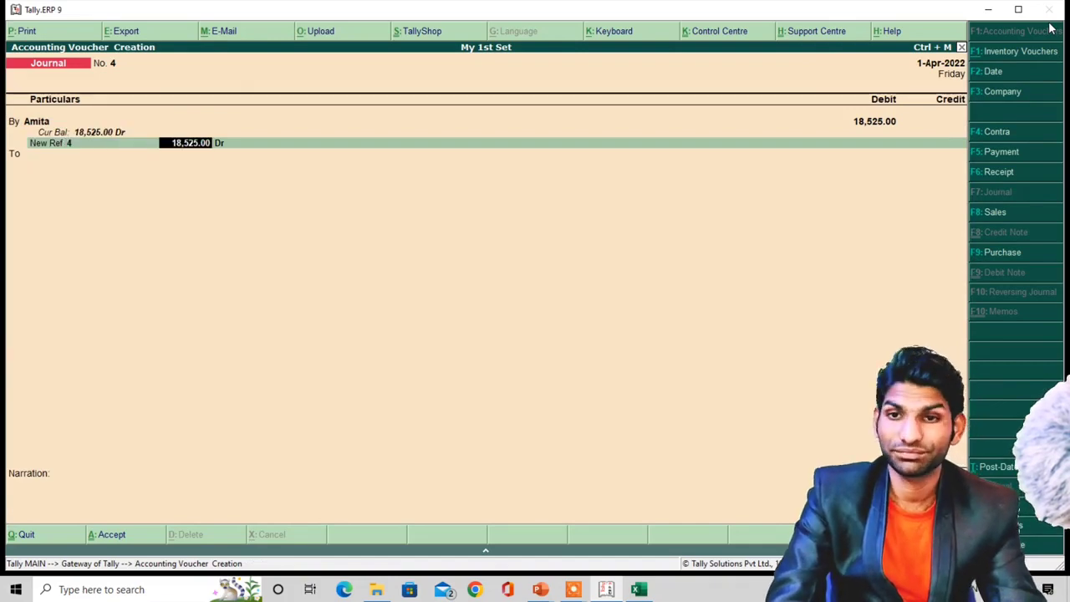
pyautogui.press('Return')
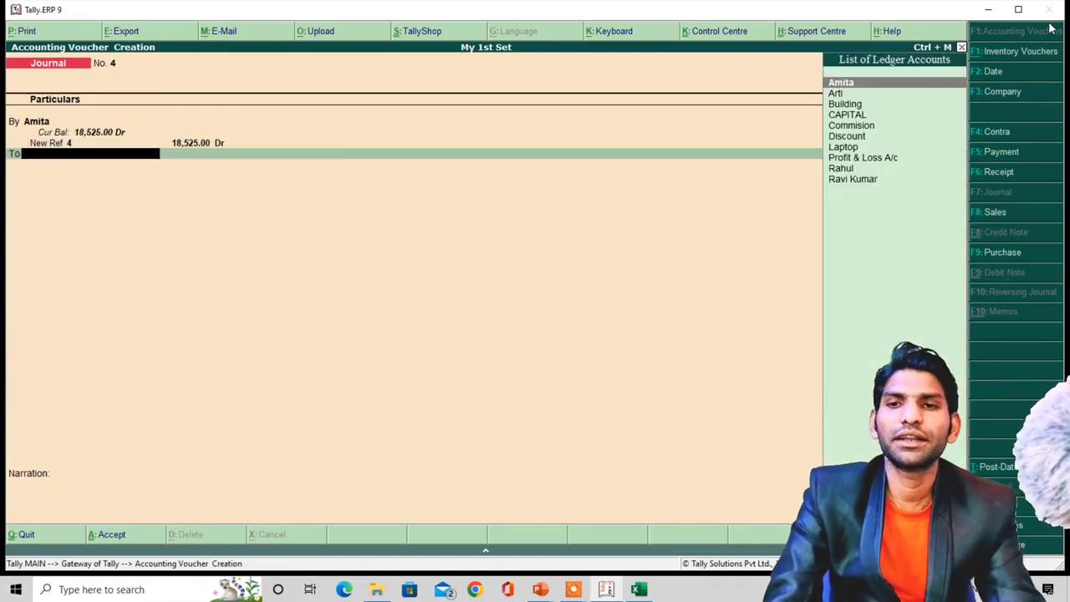
# - Credit the Laptop ledger with 19,500
pyautogui.hotkey('alt', 'Tab')
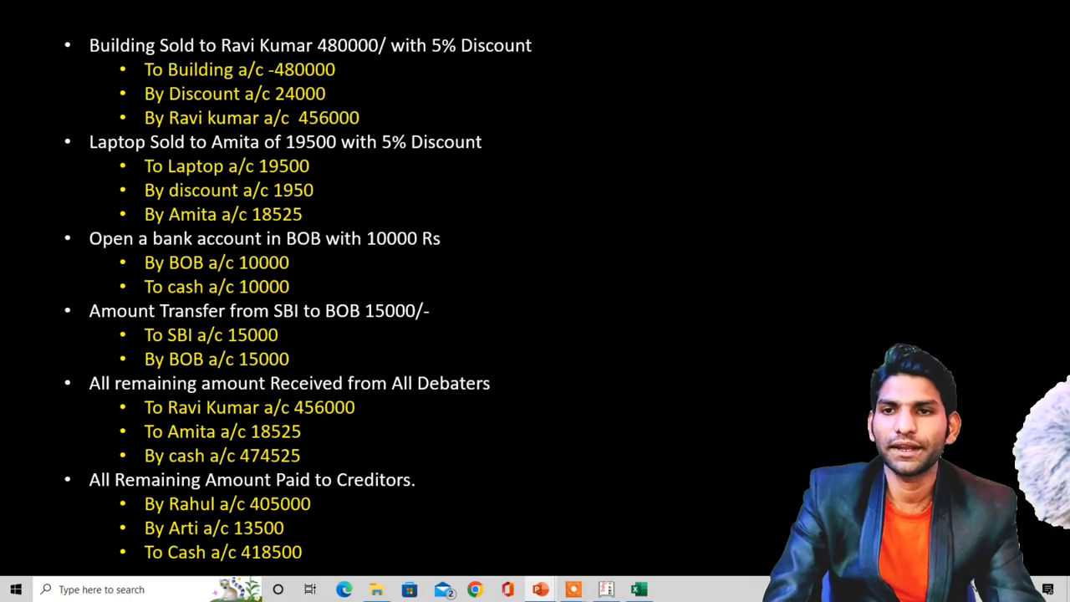
pyautogui.hotkey('alt', 'Tab')
pyautogui.write('L')
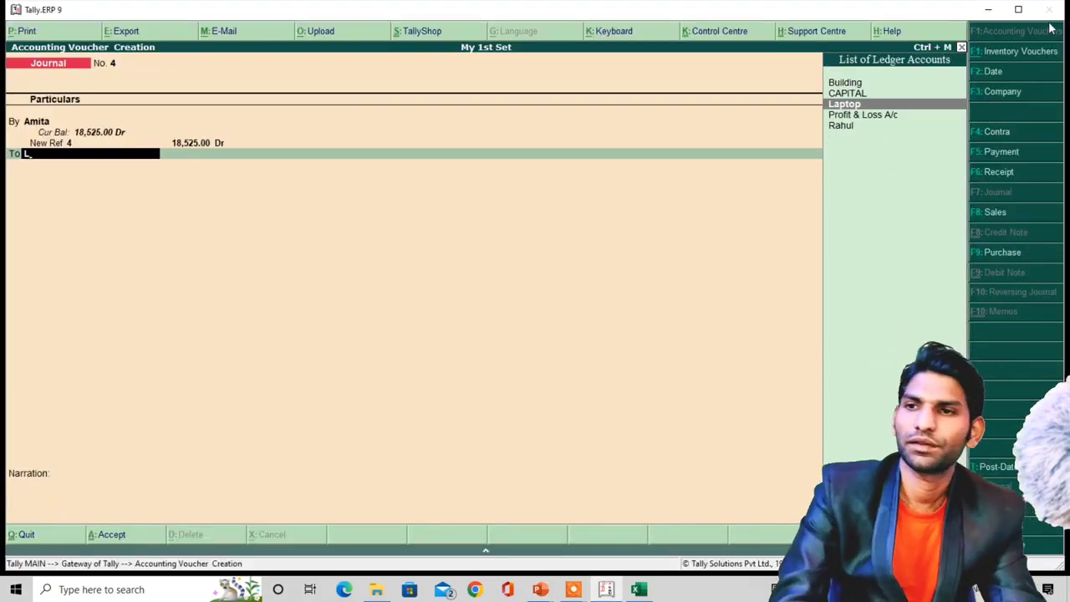
pyautogui.press('Return')
pyautogui.hotkey('alt', 'Tab')
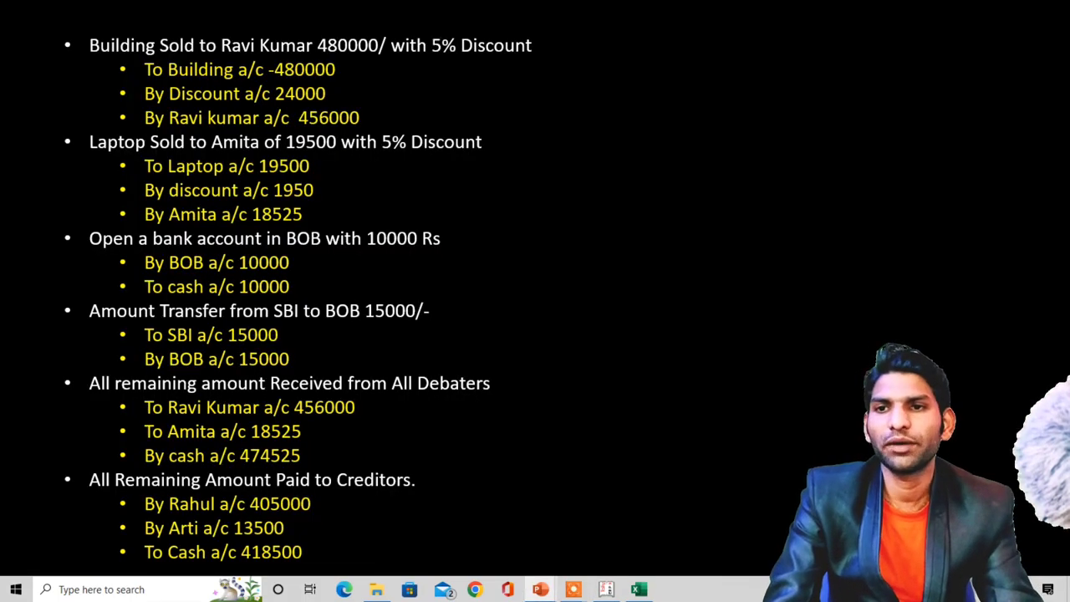
pyautogui.hotkey('alt', 'Tab')
pyautogui.write('19')
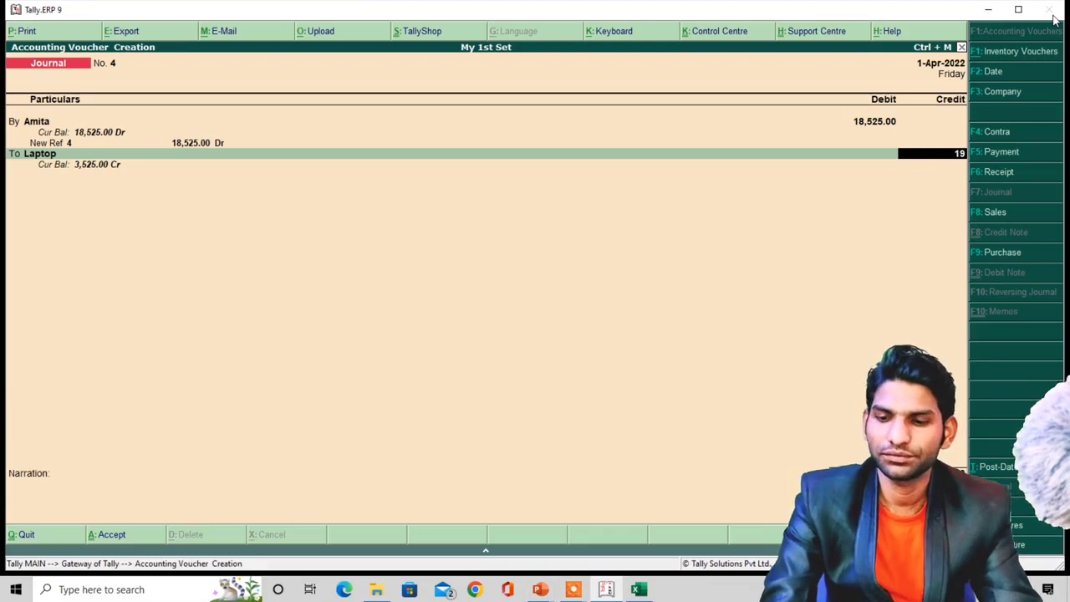
pyautogui.write(',500')
pyautogui.press('Return')
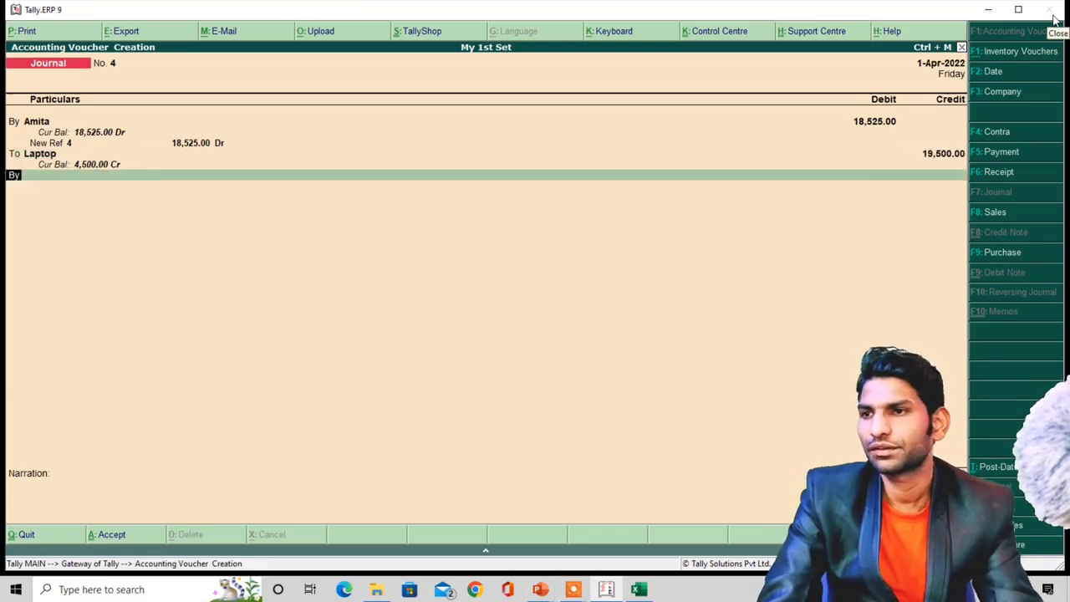
# - Add Discount as the next debit ledger and compare the entries against the slide
pyautogui.press('Return')
pyautogui.write('D')
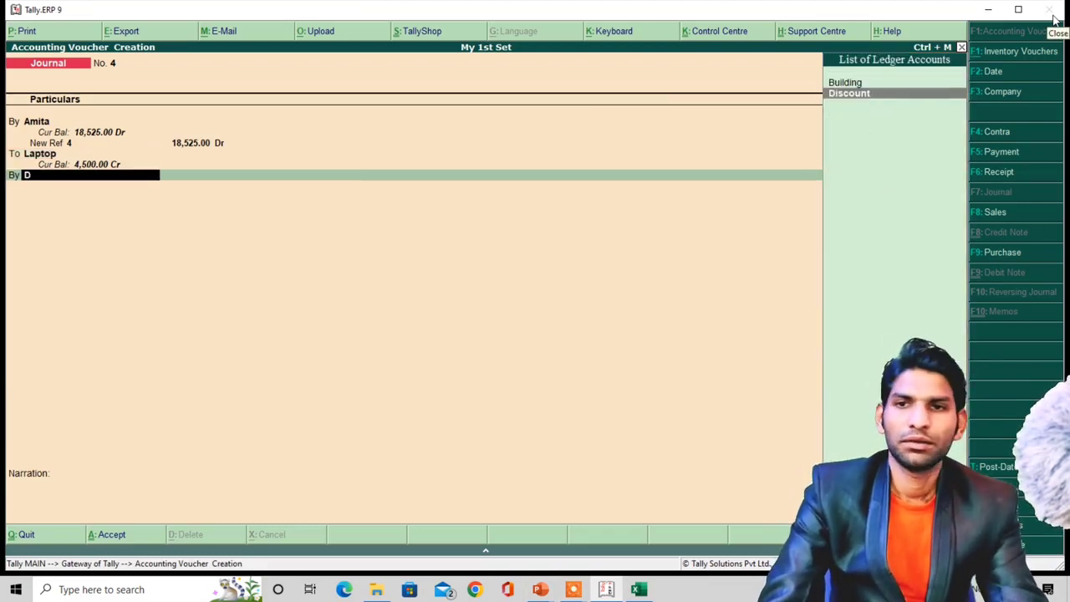
pyautogui.press('Return')
pyautogui.hotkey('alt', 'Tab')
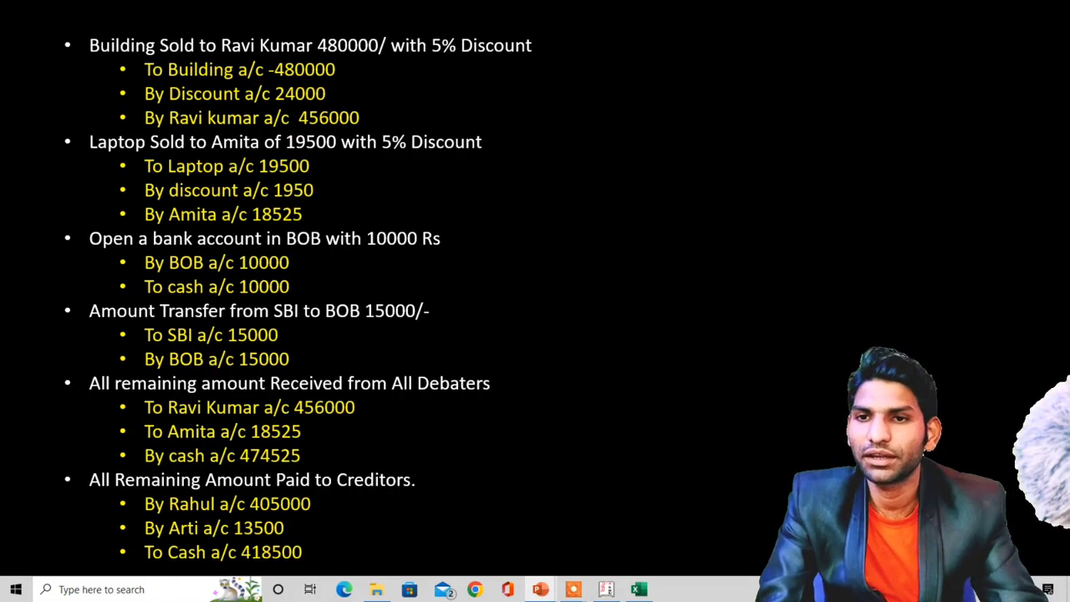
pyautogui.hotkey('alt', 'Tab')
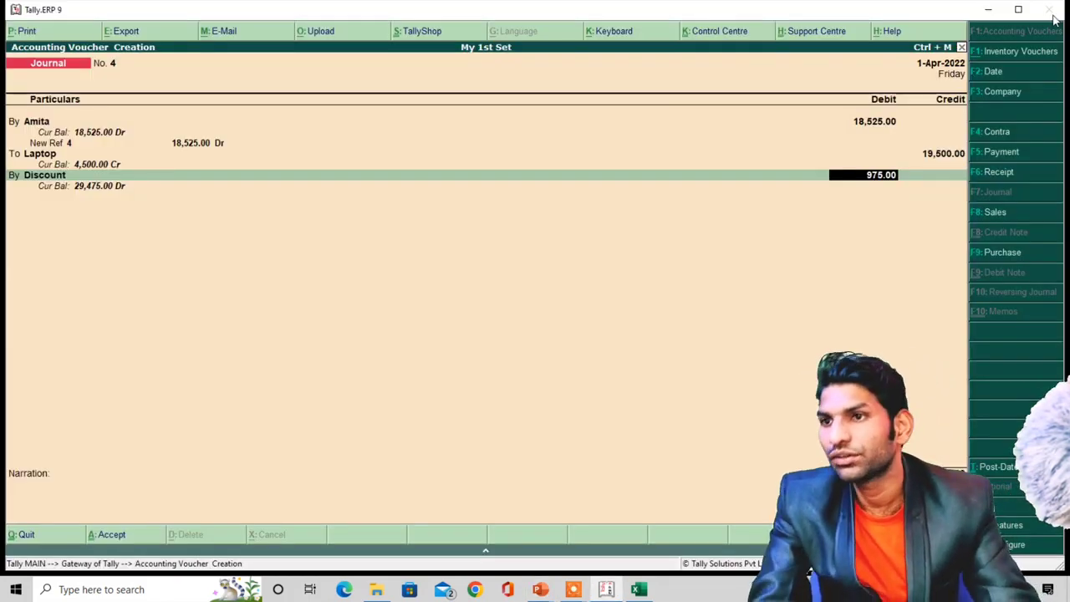
pyautogui.hotkey('alt', 'Tab')
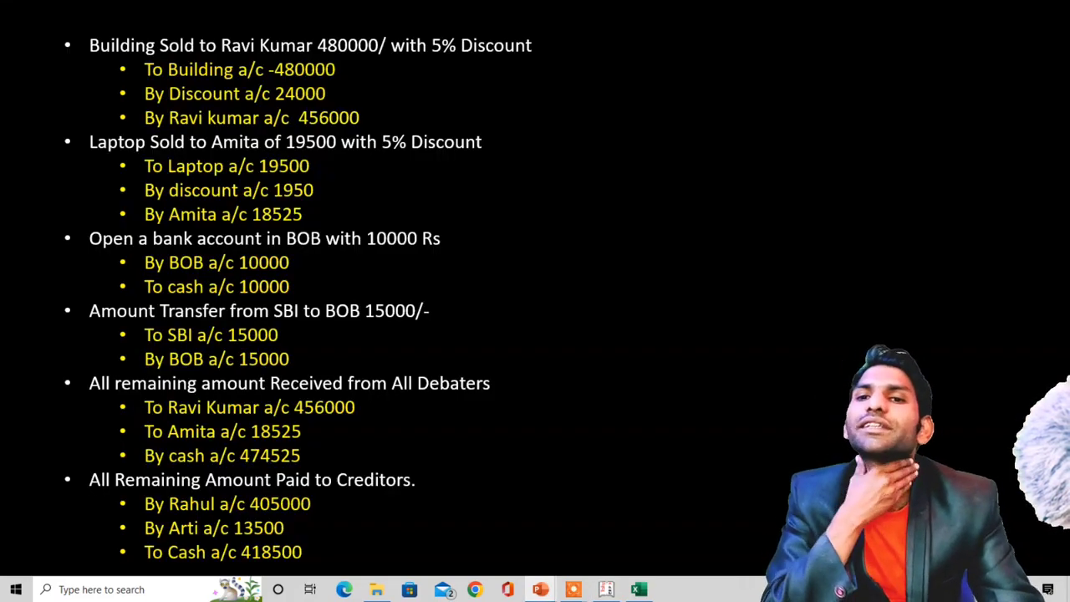
pyautogui.hotkey('alt', 'Tab')
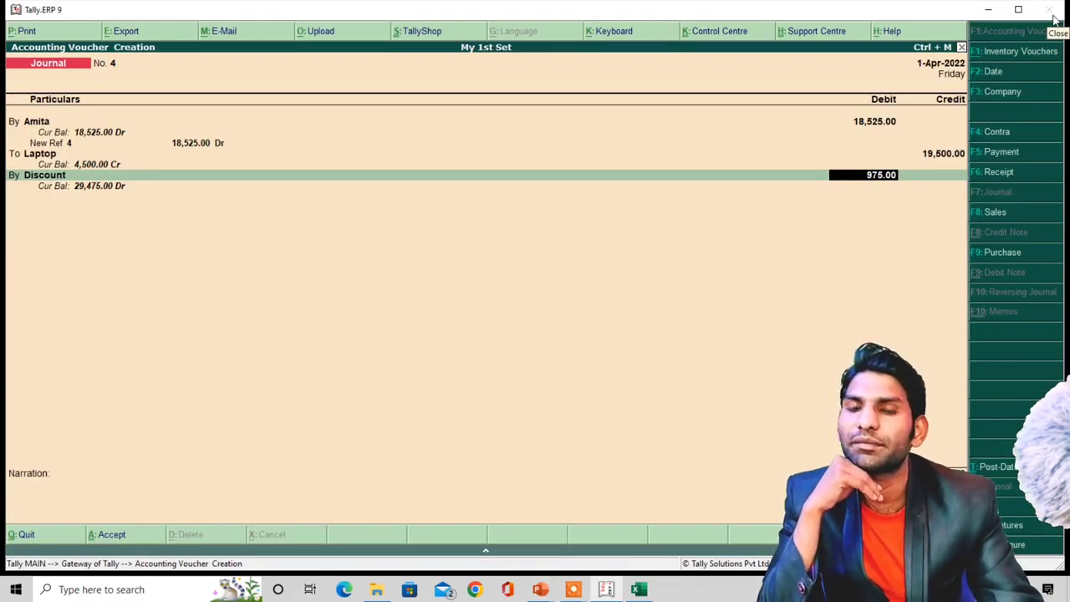
pyautogui.hotkey('alt', 'Tab')
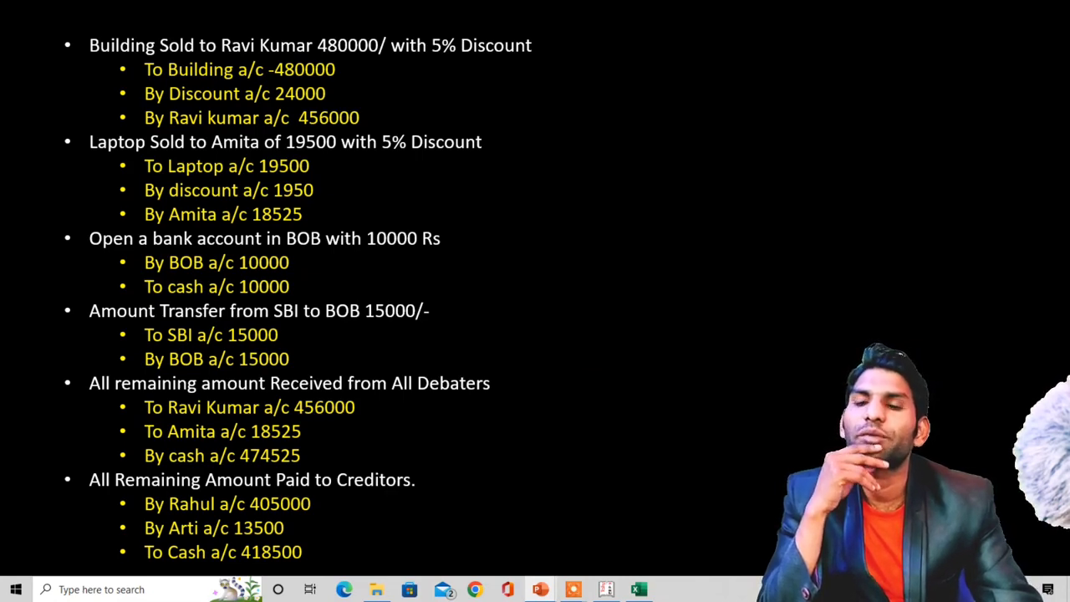
pyautogui.hotkey('alt', 'Tab')
pyautogui.press('Tab')
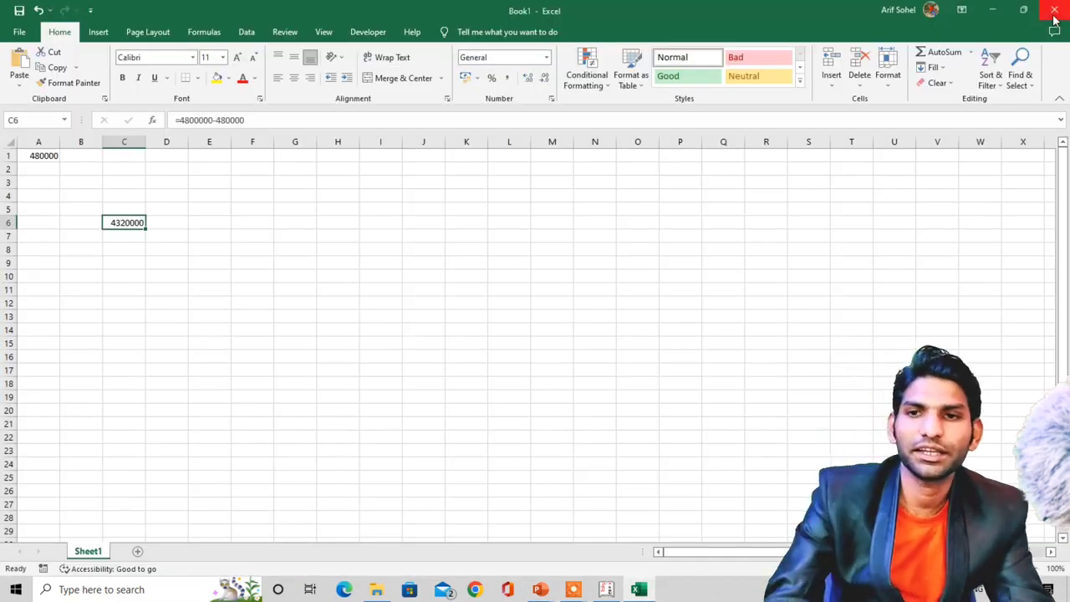
# - Replace C6's 4320000 with =19500*5/100, giving the 975 discount
pyautogui.press('Delete')
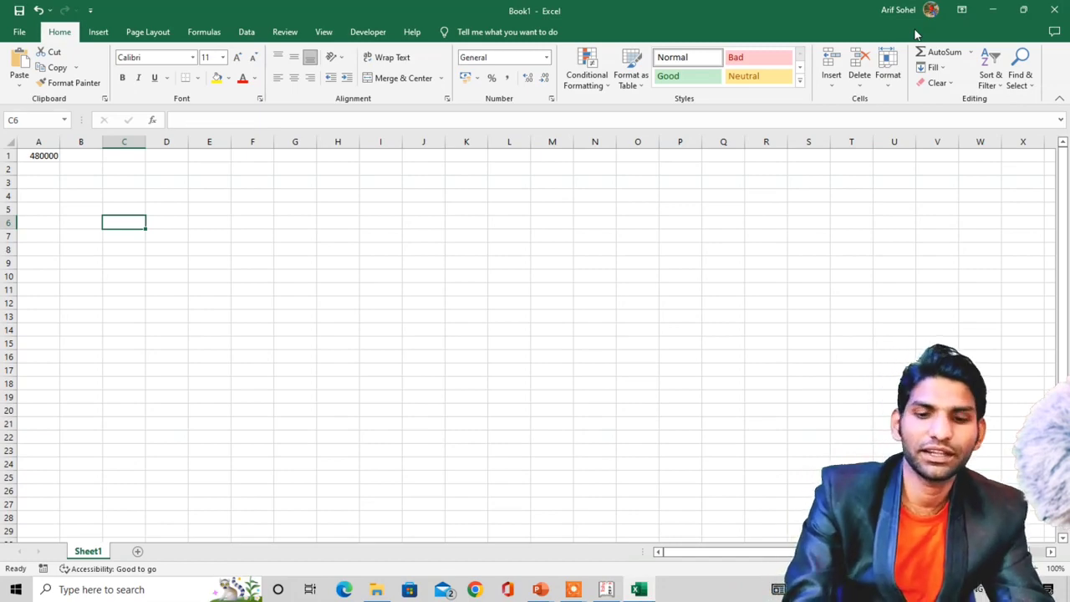
pyautogui.write('=')
pyautogui.hotkey('alt', 'Tab')
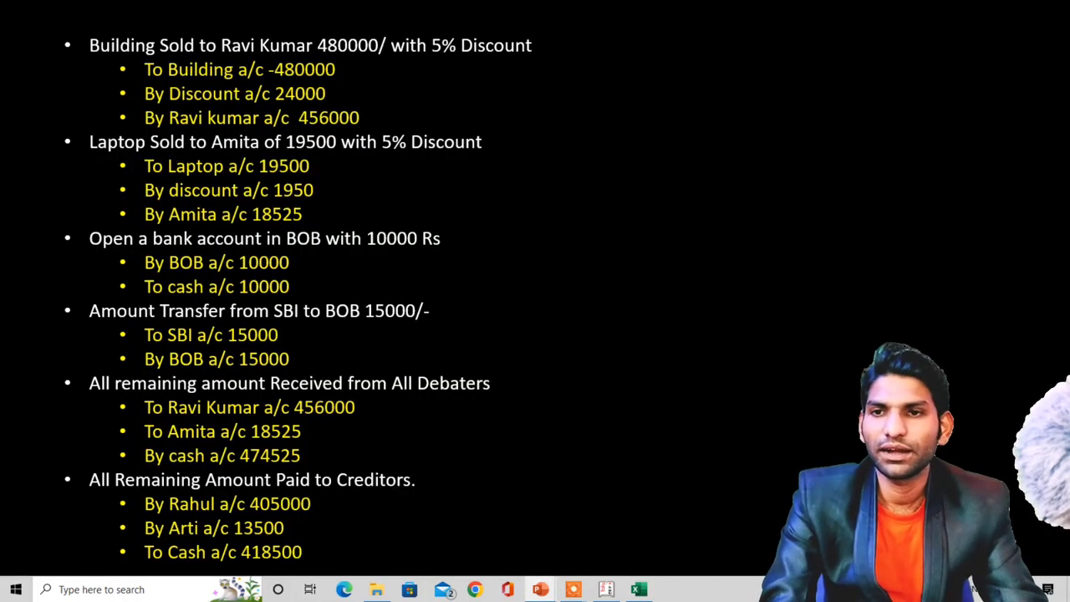
pyautogui.hotkey('alt', 'Tab')
pyautogui.write('19')
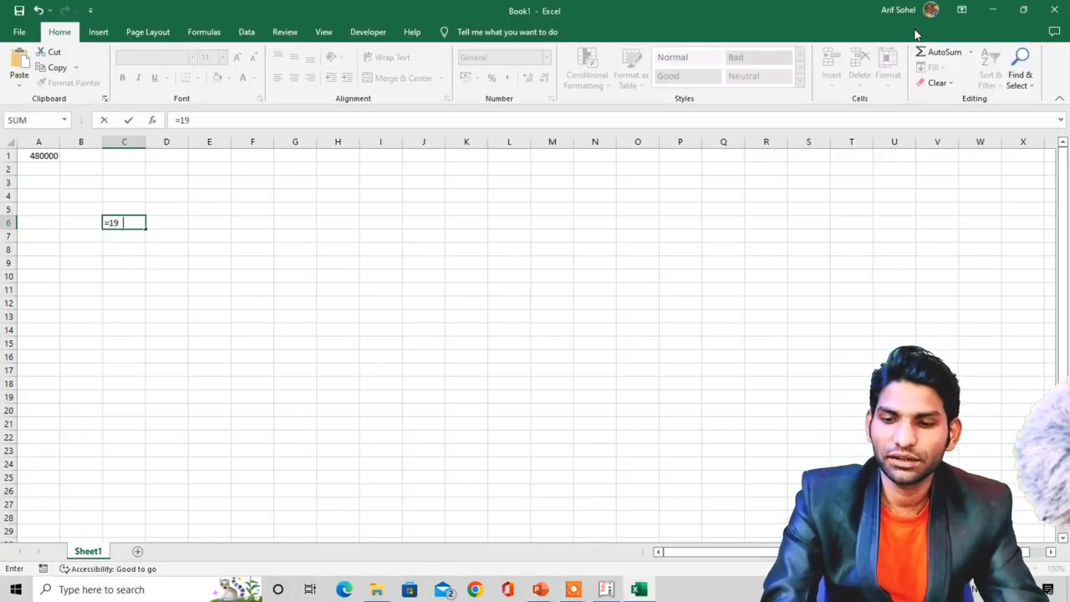
pyautogui.write('500*')
pyautogui.hotkey('alt', 'Tab')
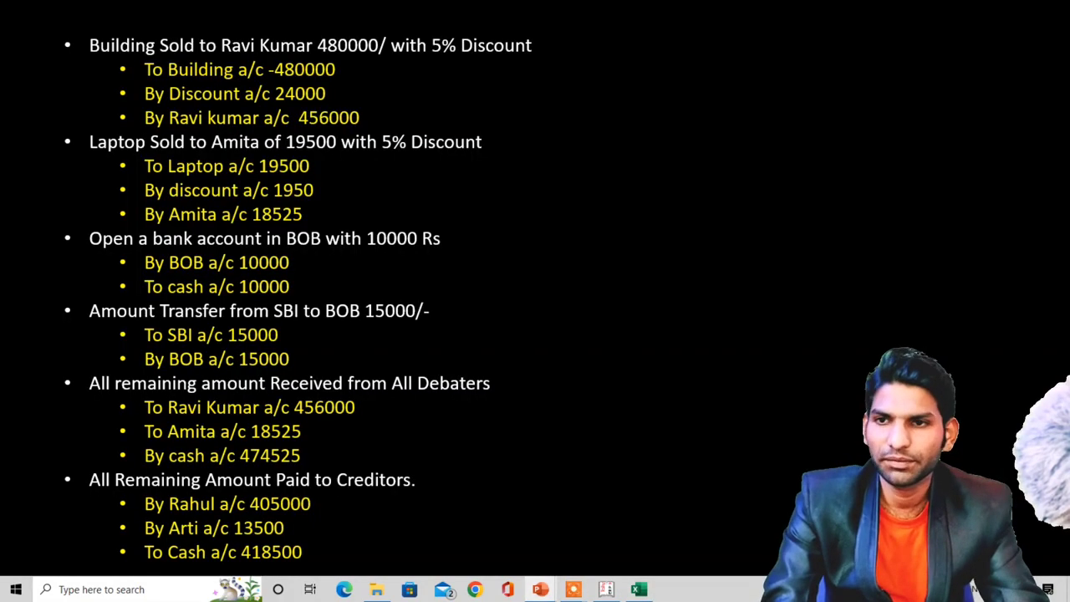
pyautogui.hotkey('alt', 'Tab')
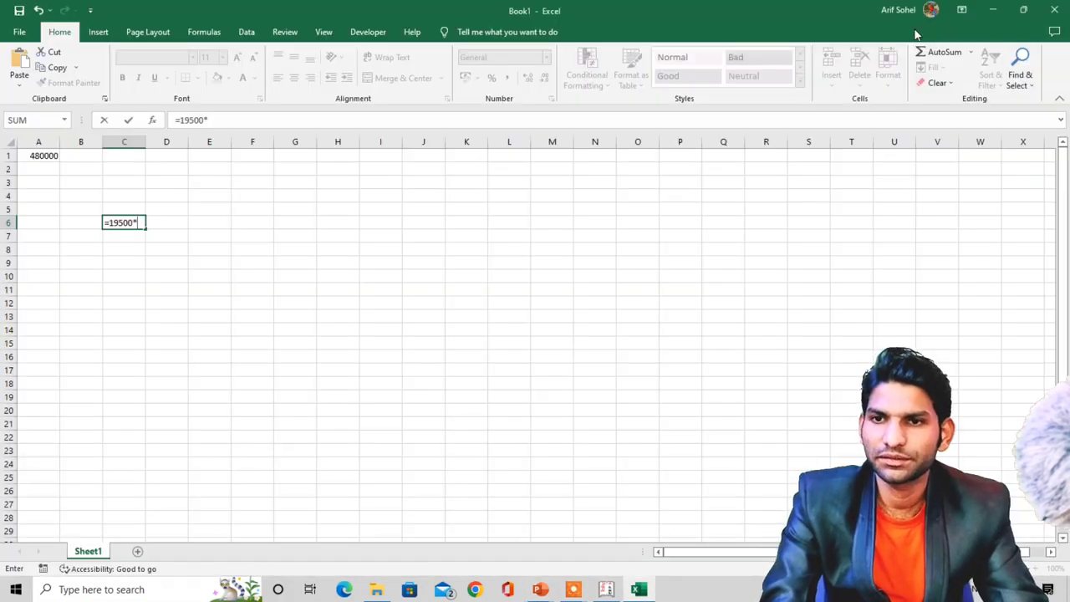
pyautogui.write('5/100')
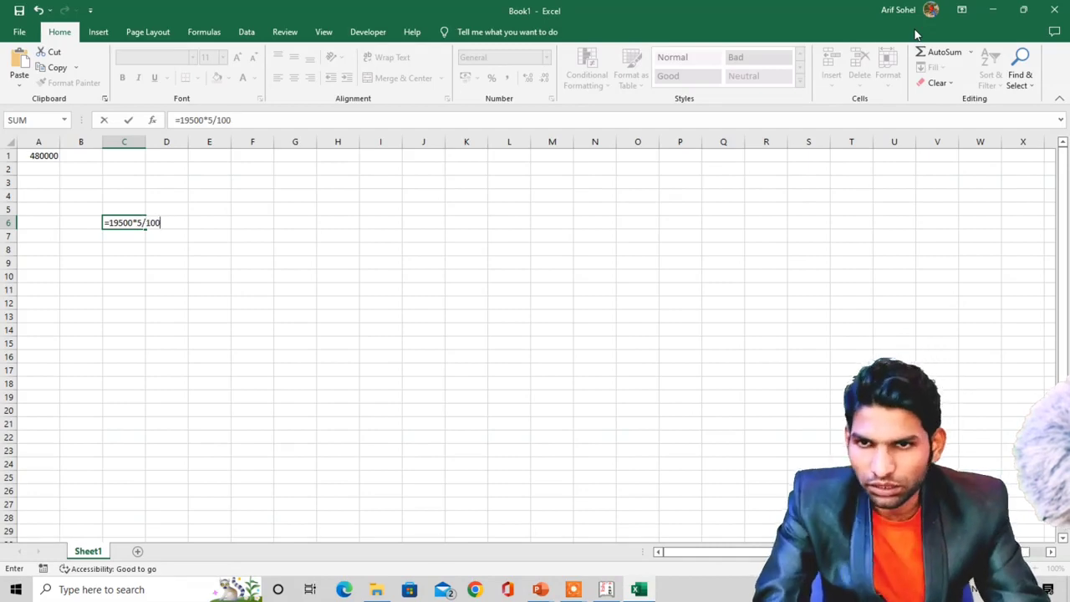
pyautogui.press('Return')
pyautogui.press('Up')
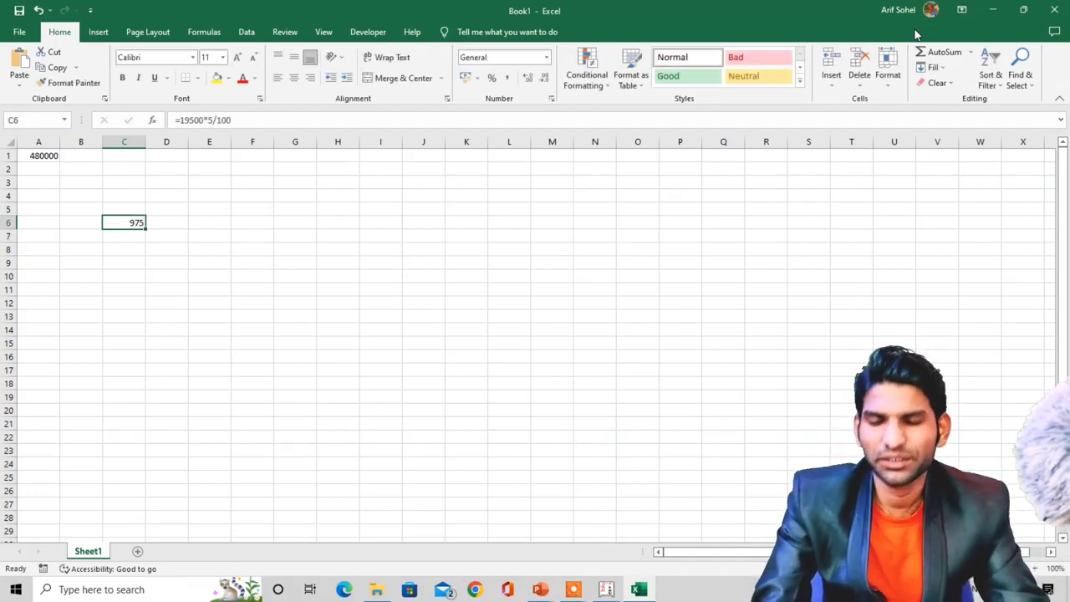
pyautogui.hotkey('alt', 'Tab')
pyautogui.hotkey('alt', 'Tab')
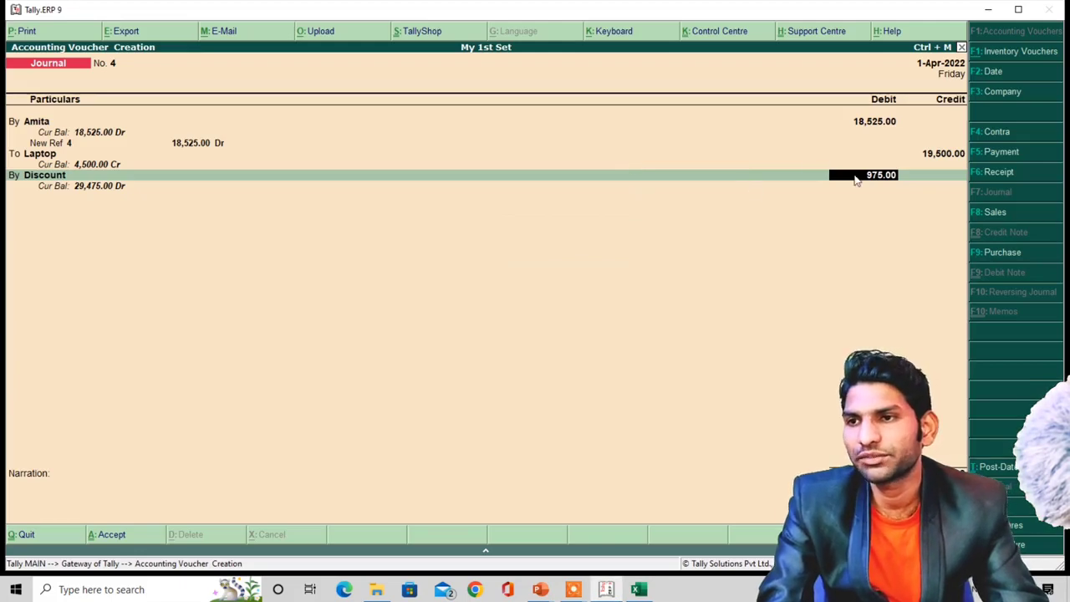
# - Save Journal voucher No. 4 so that a blank Journal No. 5 opens
pyautogui.hotkey('alt', 'Tab')
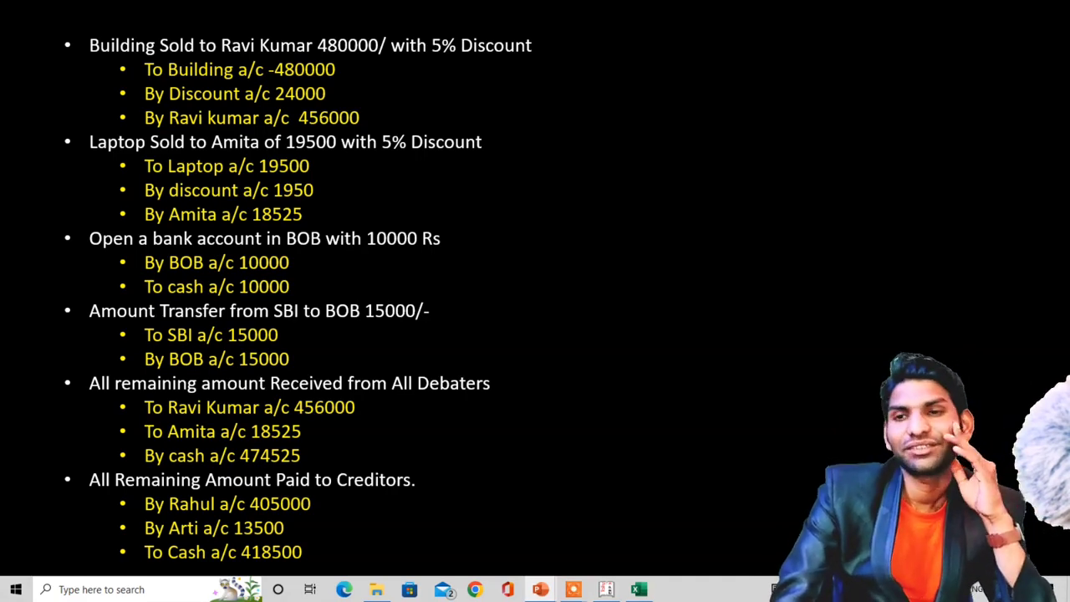
pyautogui.hotkey('alt', 'Tab')
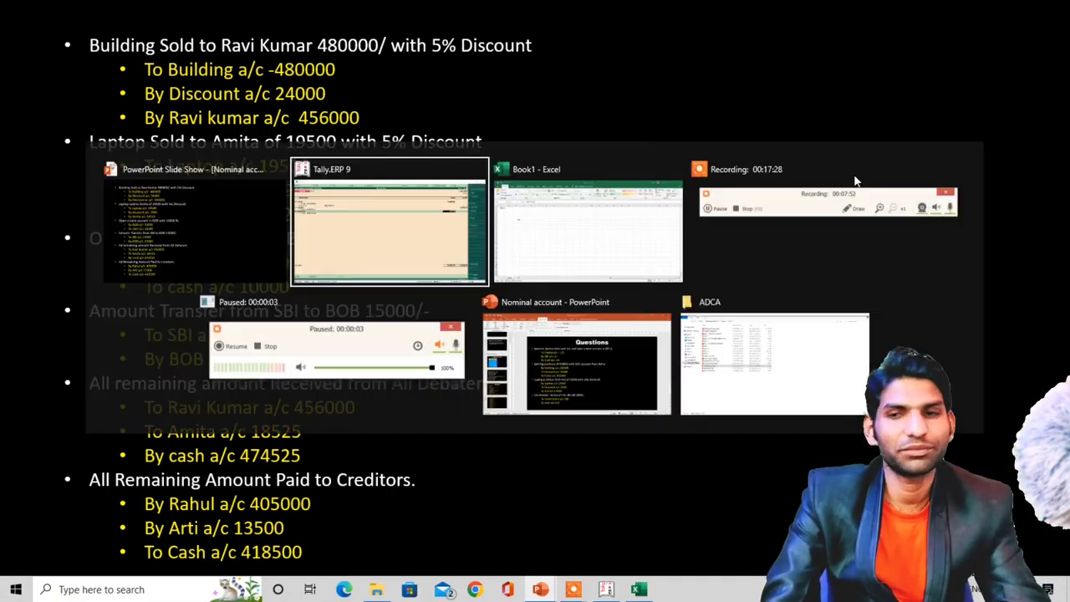
pyautogui.hotkey('ctrl', 'a')
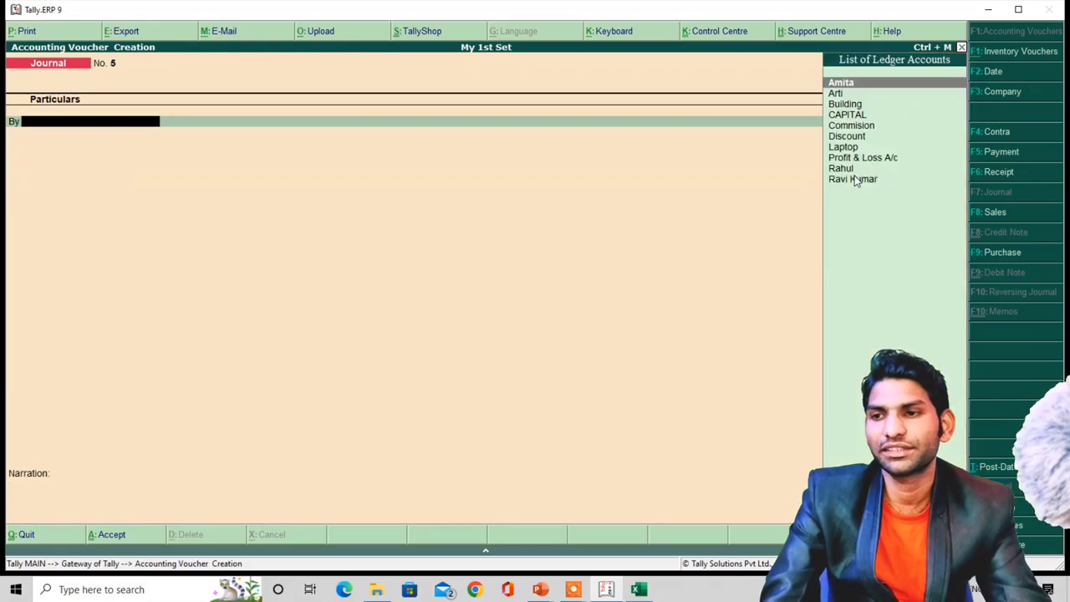
pyautogui.hotkey('alt', 'Tab')
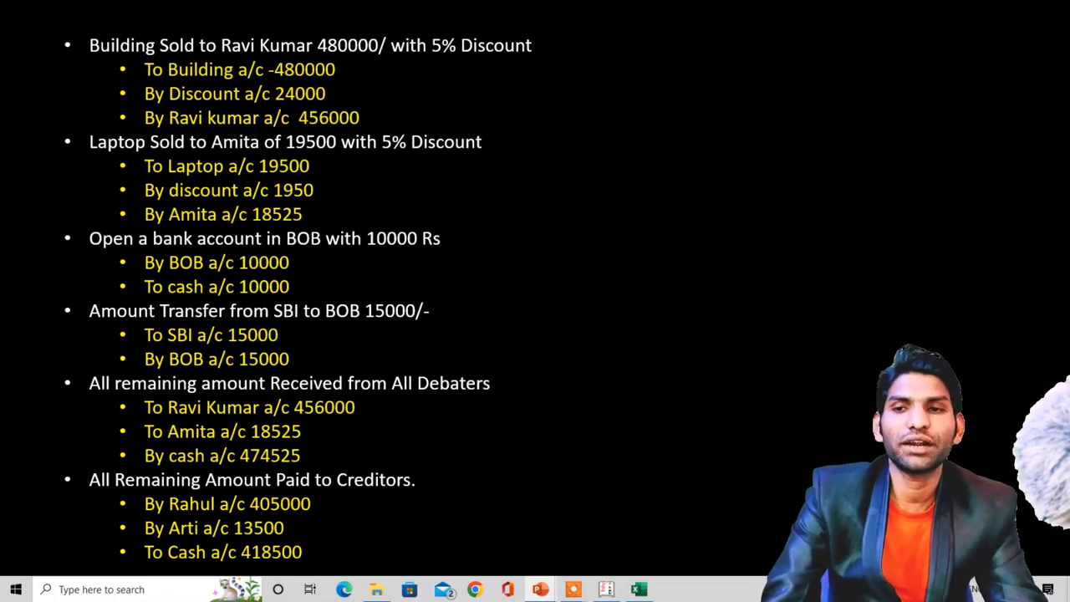
# - Start Contra voucher No. 1 with Cash credited 10,000
pyautogui.hotkey('alt', 'Tab')
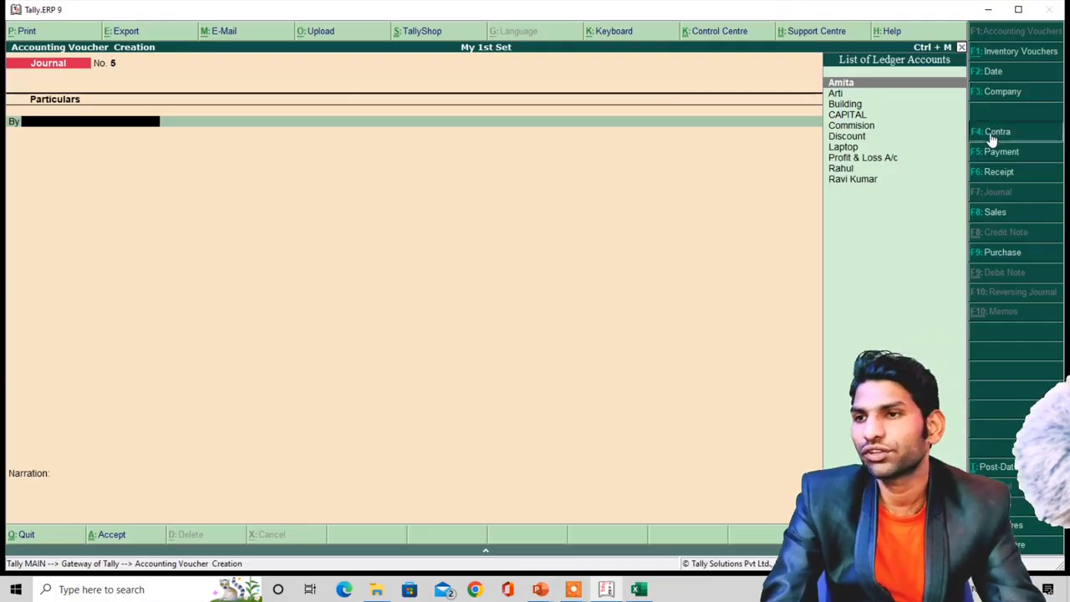
pyautogui.click(991, 134)
pyautogui.hotkey('alt', 'Tab')
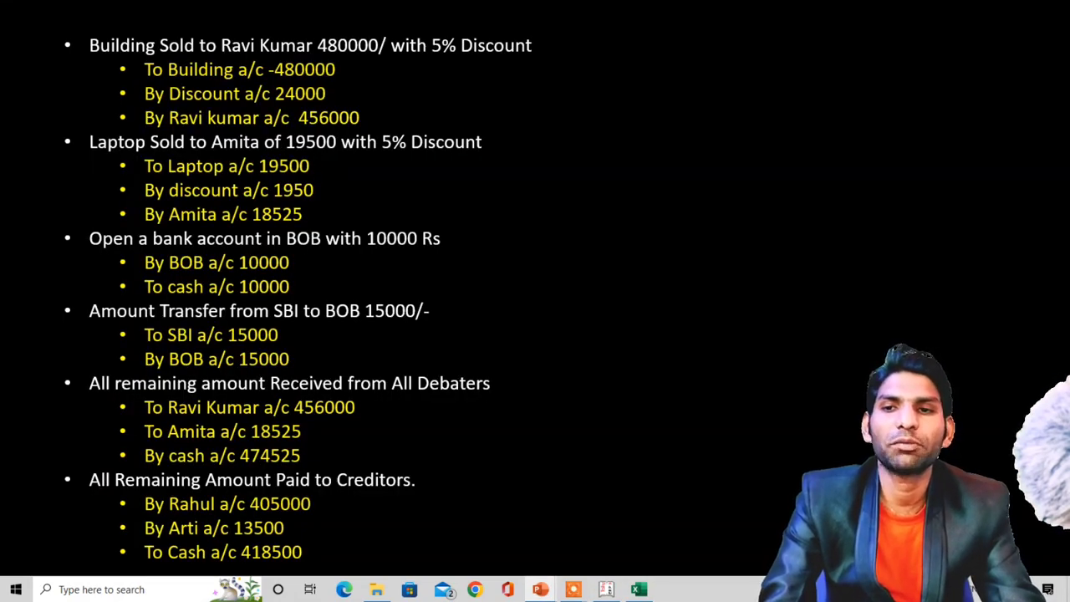
pyautogui.hotkey('alt', 'Tab')
pyautogui.write('C')
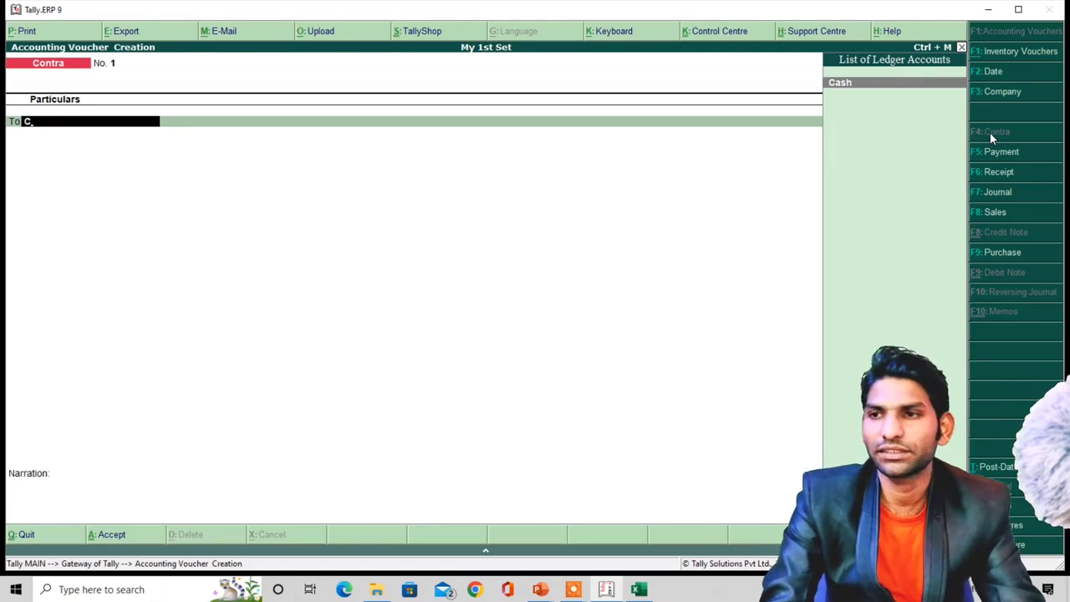
pyautogui.press('Return')
pyautogui.hotkey('alt', 'Tab')
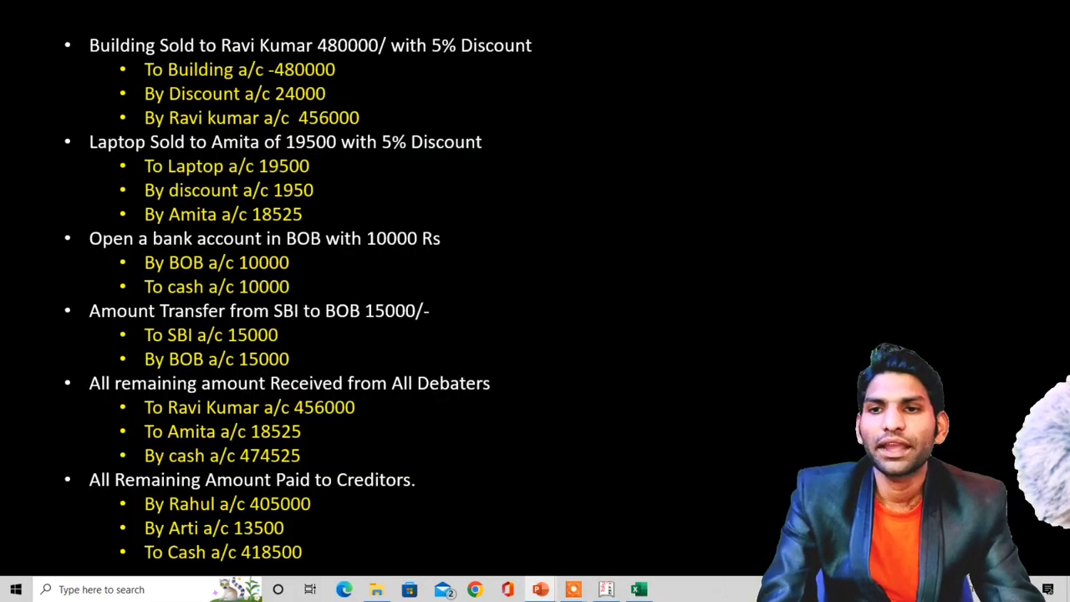
pyautogui.hotkey('alt', 'Tab')
pyautogui.write('10000')
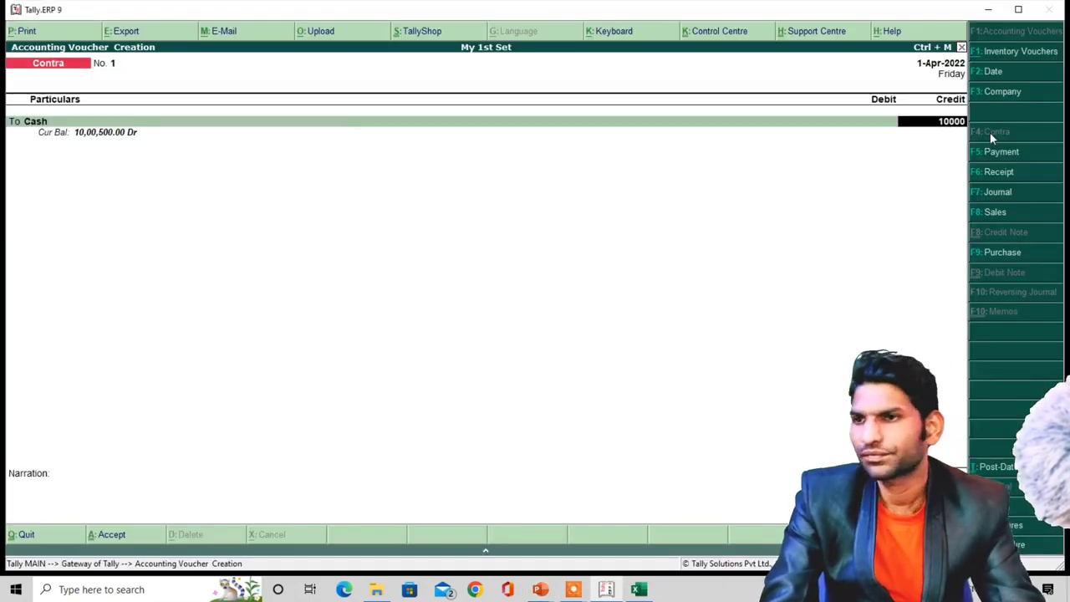
pyautogui.press('Return')
# - Debit Bank of Baroda 10,000, skip the denomination details, and save Contra No. 1
pyautogui.hotkey('alt', 'Tab')
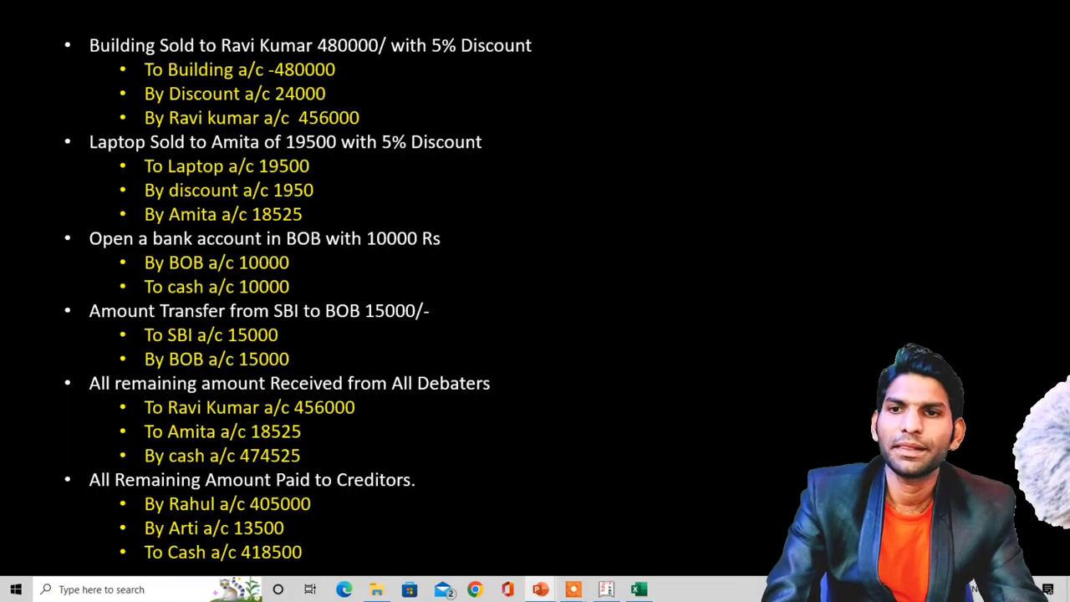
pyautogui.hotkey('alt', 'Tab')
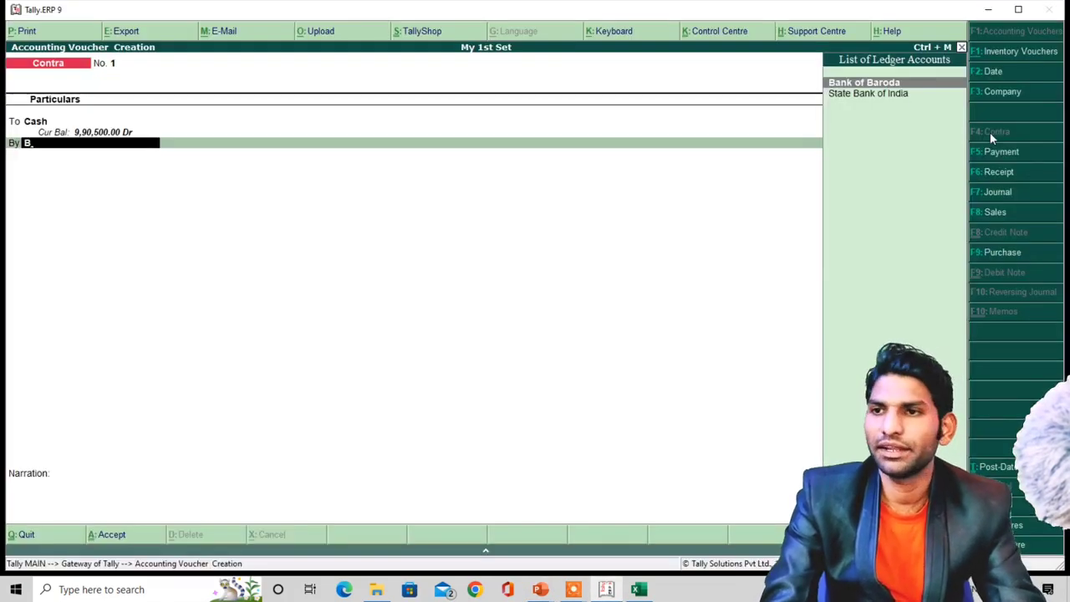
pyautogui.press('Return')
pyautogui.press('Return')
pyautogui.press('Return')
pyautogui.press('Return')
pyautogui.press('Return')
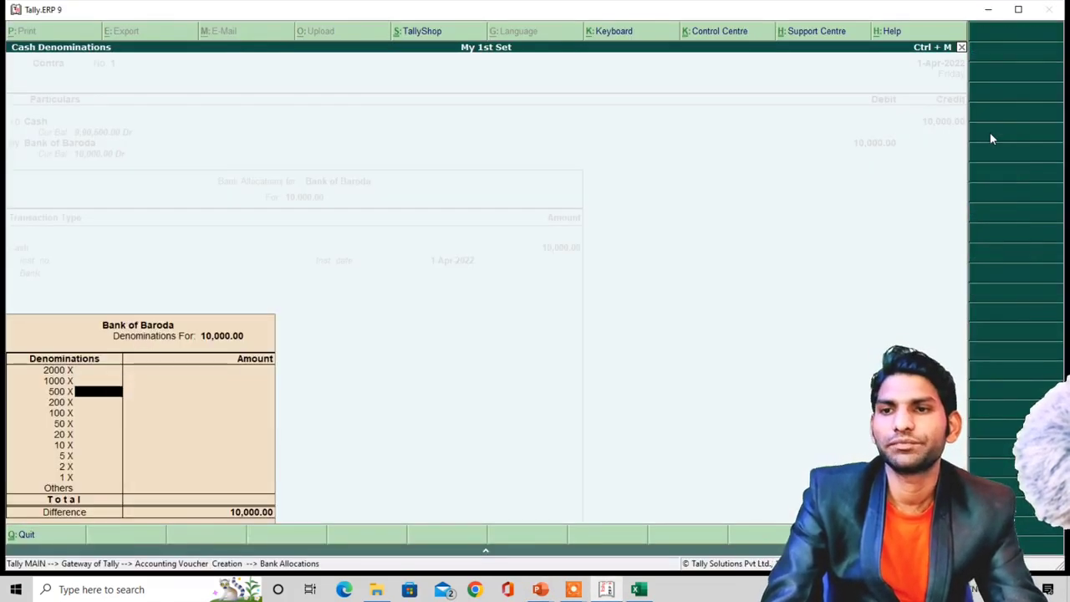
pyautogui.press('Return')
pyautogui.press('Return')
pyautogui.press('Return')
pyautogui.press('Return')
pyautogui.press('Return')
pyautogui.press('Return')
pyautogui.press('Return')
pyautogui.press('Return')
pyautogui.press('Return')
pyautogui.press('Return')
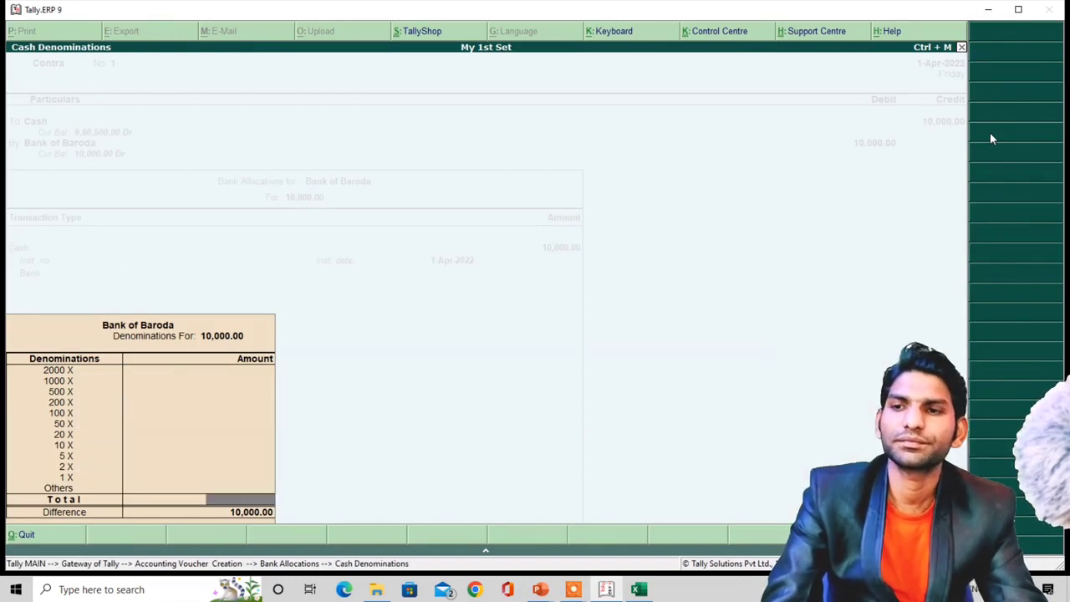
pyautogui.press('Return')
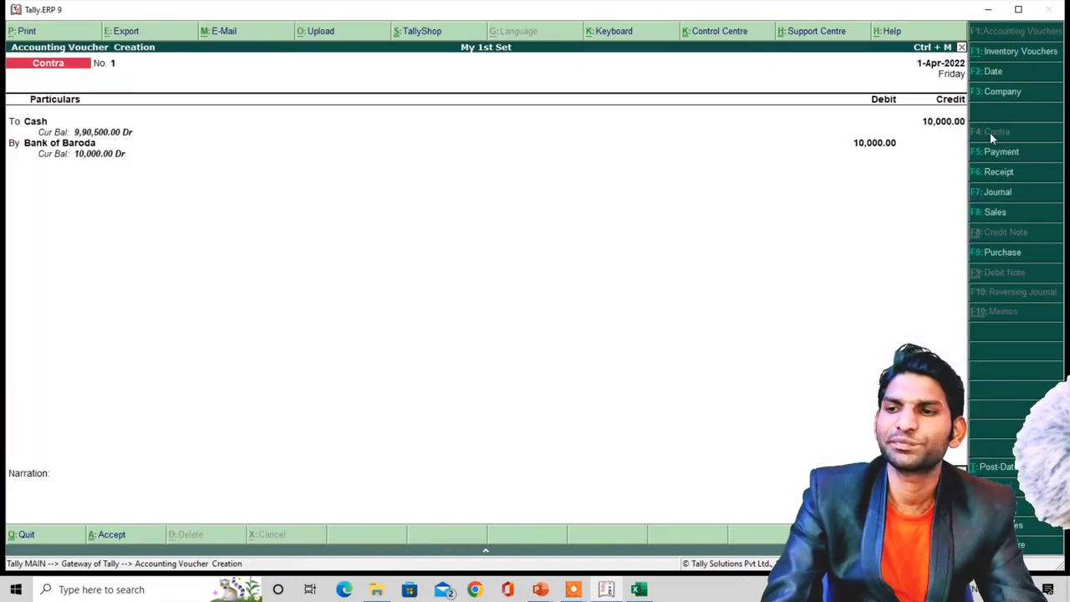
pyautogui.press('Return')
pyautogui.press('Return')
pyautogui.hotkey('alt', 'Tab')
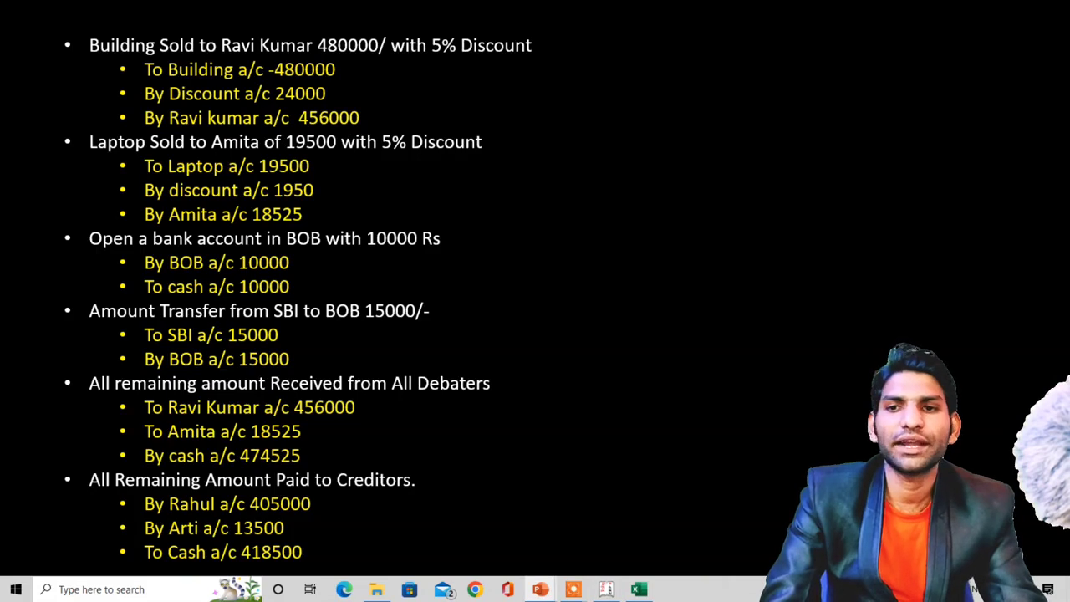
pyautogui.hotkey('alt', 'Tab')
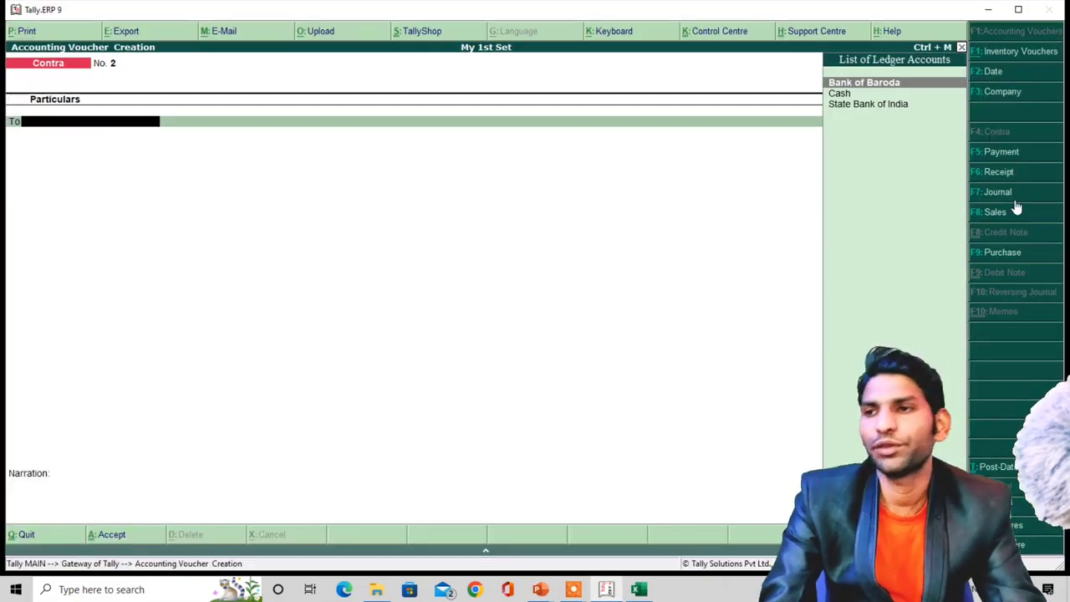
# - Enter Contra No. 2: State Bank of India credited 15,000, Bank of Baroda debited 15,000, then save
pyautogui.write('S')
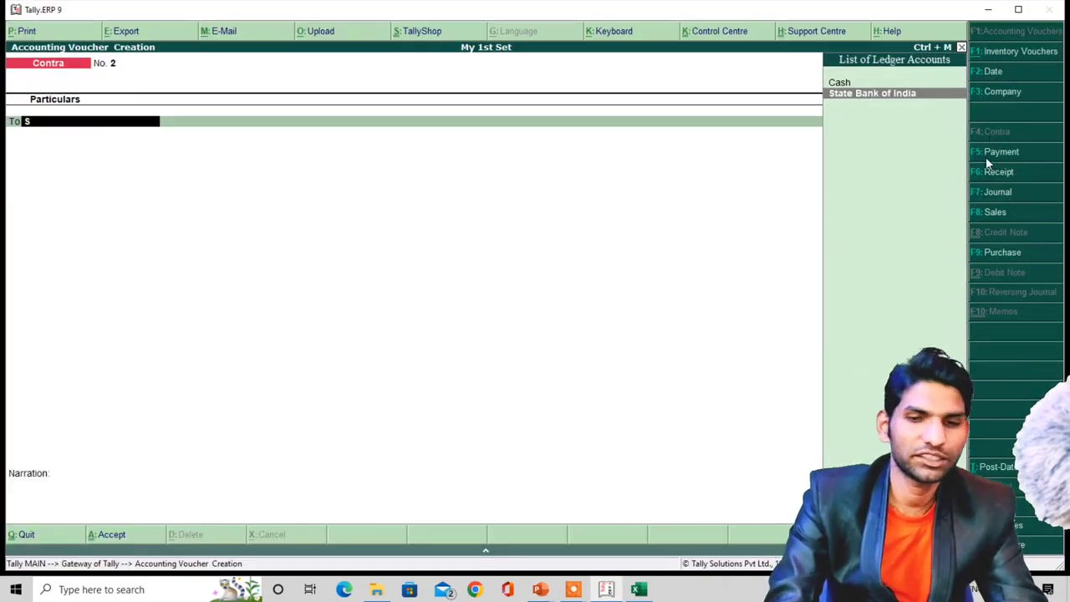
pyautogui.press('Return')
pyautogui.hotkey('alt', 'Tab')
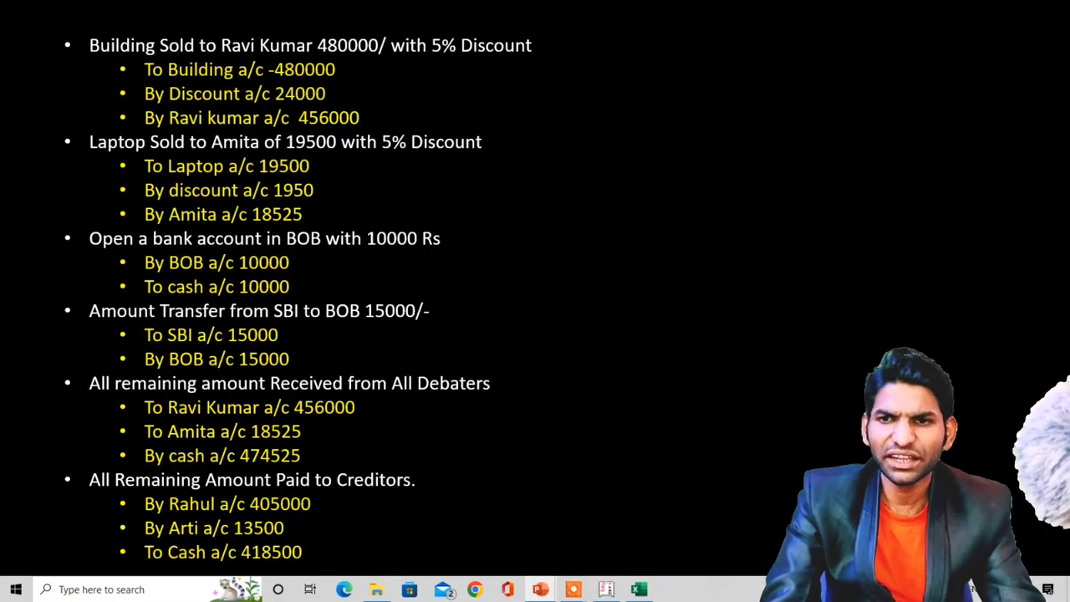
pyautogui.hotkey('alt', 'Tab')
pyautogui.write('15000')
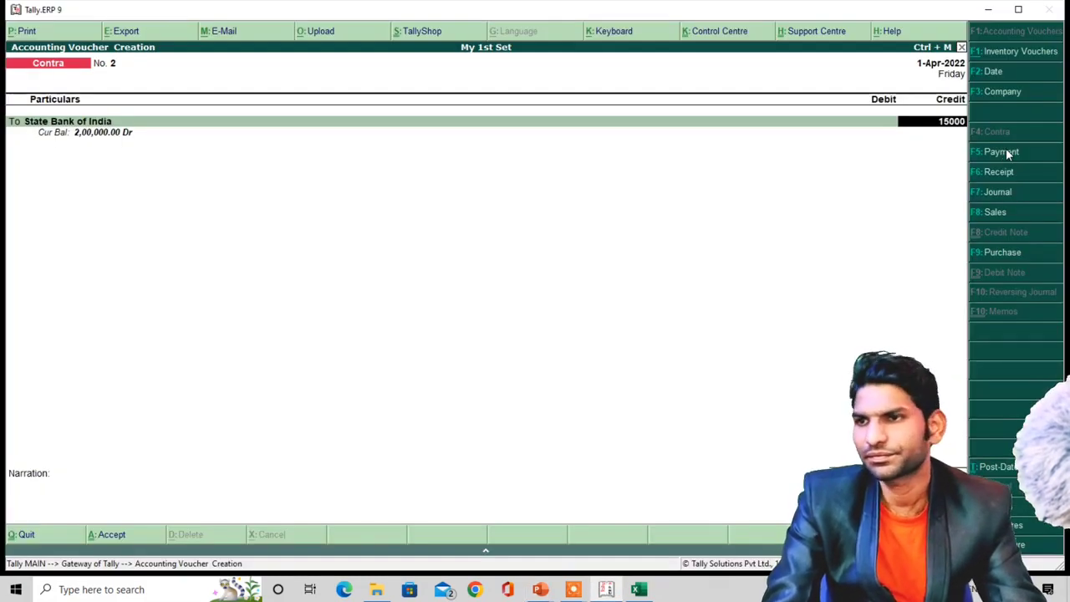
pyautogui.press('Return')
pyautogui.press('Return')
pyautogui.press('Return')
pyautogui.press('Return')
pyautogui.press('Return')
pyautogui.press('Return')
pyautogui.press('Return')
pyautogui.press('Return')
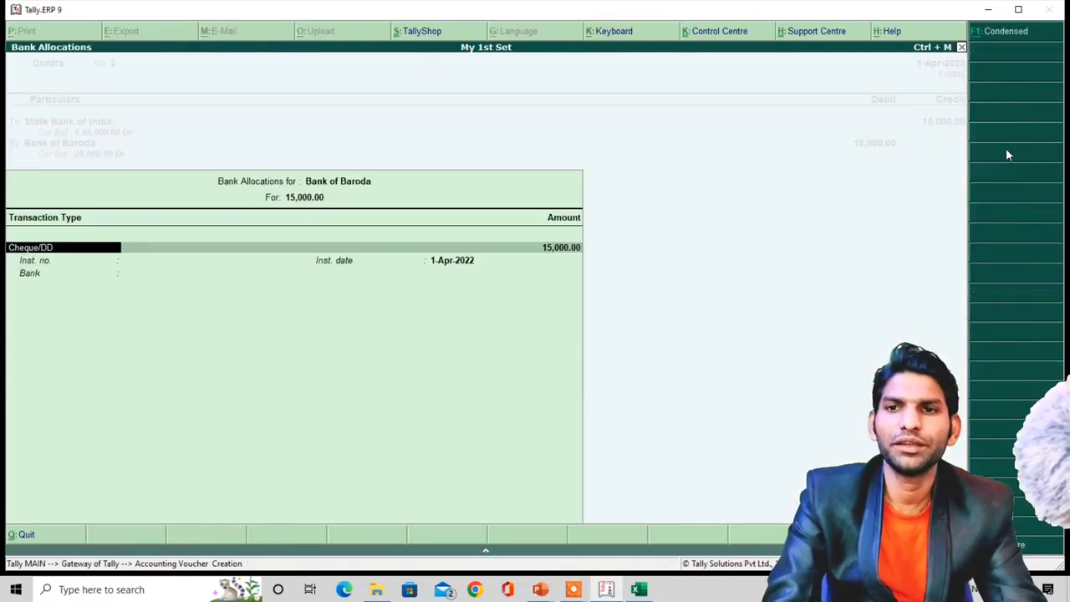
pyautogui.press('Escape')
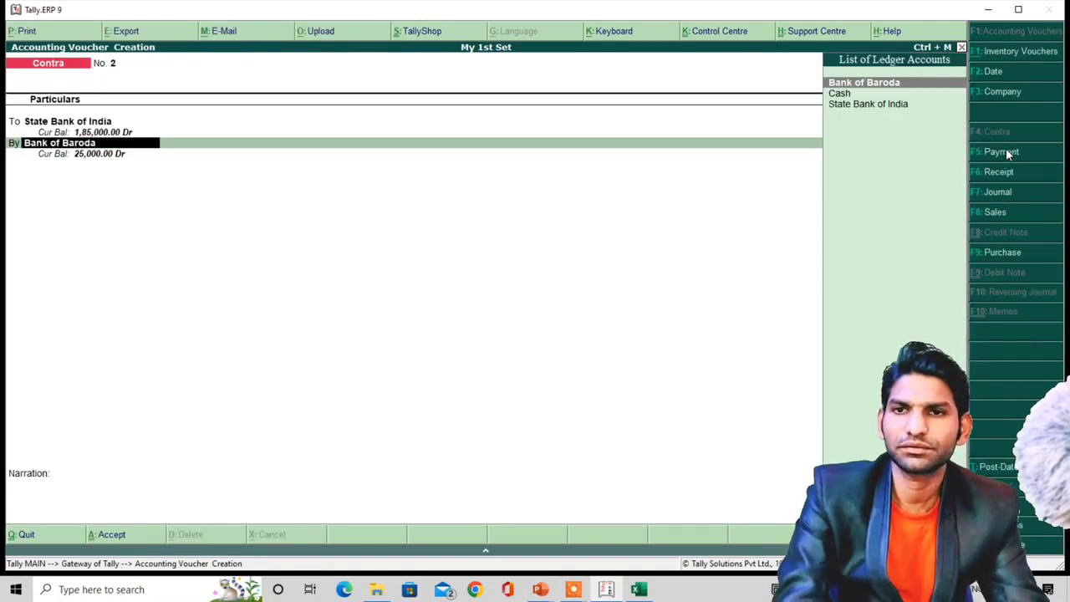
pyautogui.press('Return')
pyautogui.press('Return')
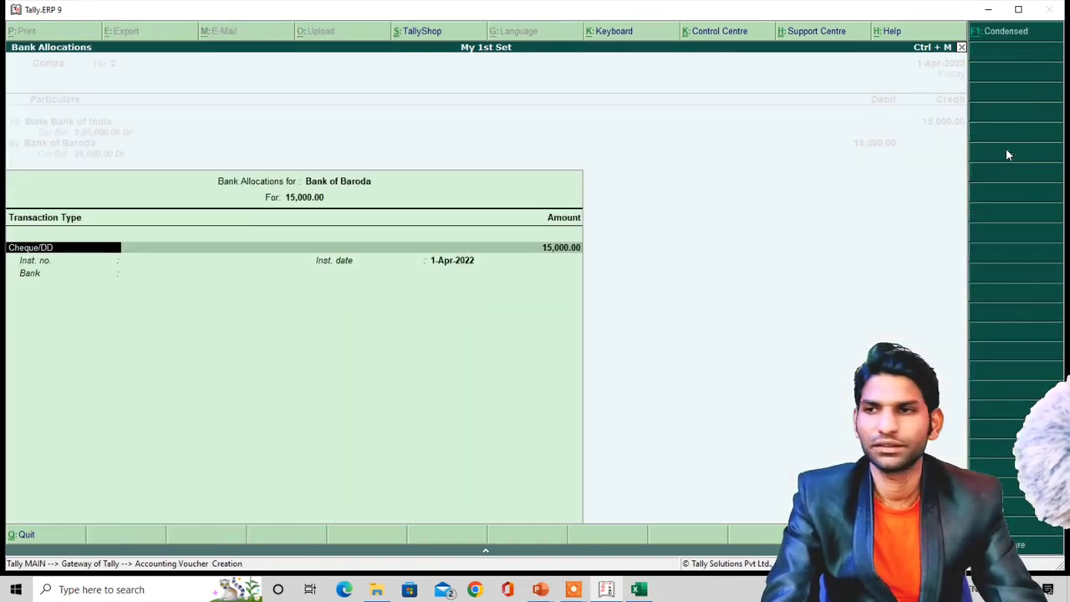
pyautogui.press('Return')
pyautogui.press('Return')
pyautogui.press('Return')
pyautogui.press('Return')
pyautogui.hotkey('ctrl', 'a')
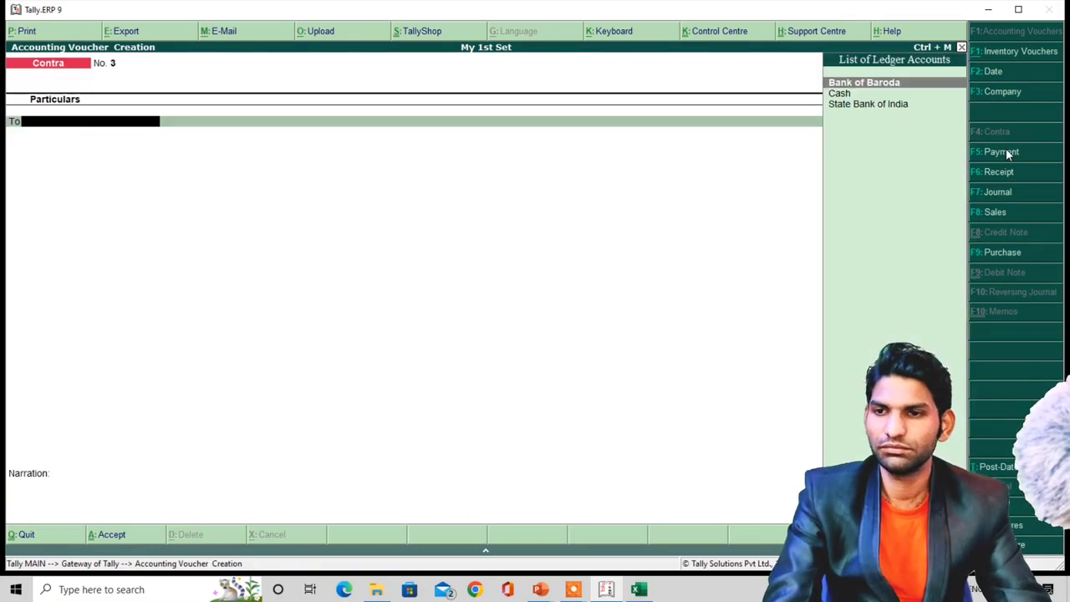
pyautogui.hotkey('alt', 'Tab')
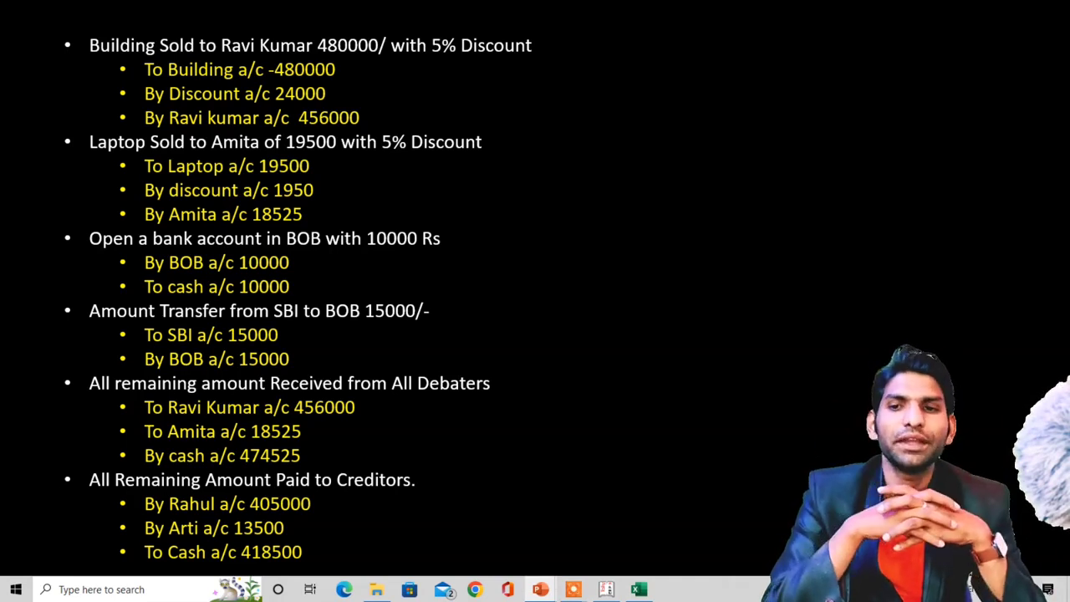
pyautogui.hotkey('alt', 'Tab')
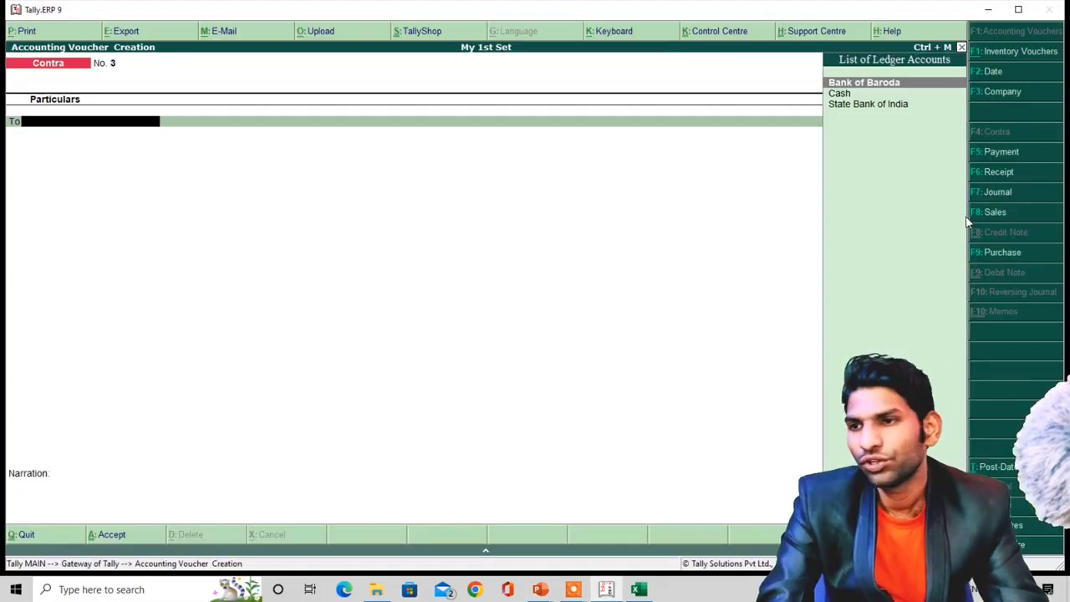
# - Start a Receipt voucher with the first debtor's ledger on the credit line
pyautogui.click(994, 171)
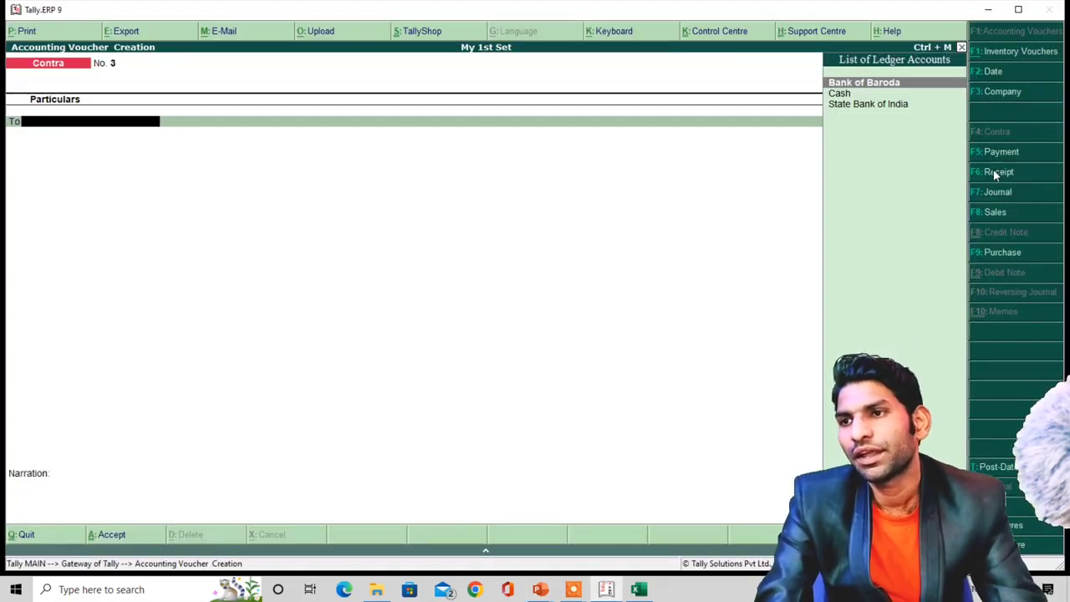
pyautogui.hotkey('alt', 'Tab')
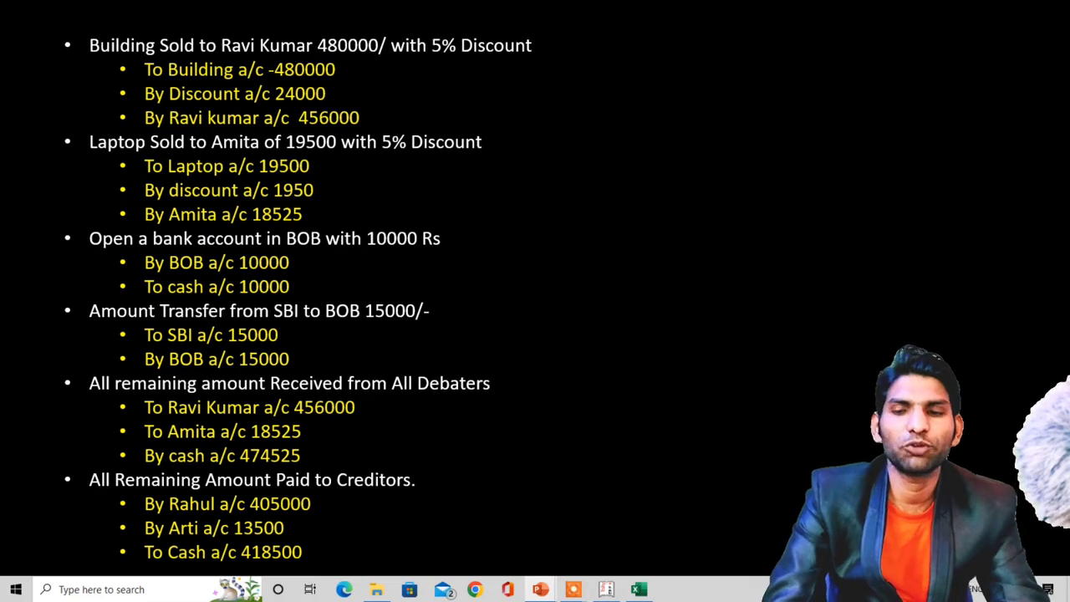
pyautogui.hotkey('alt', 'Tab')
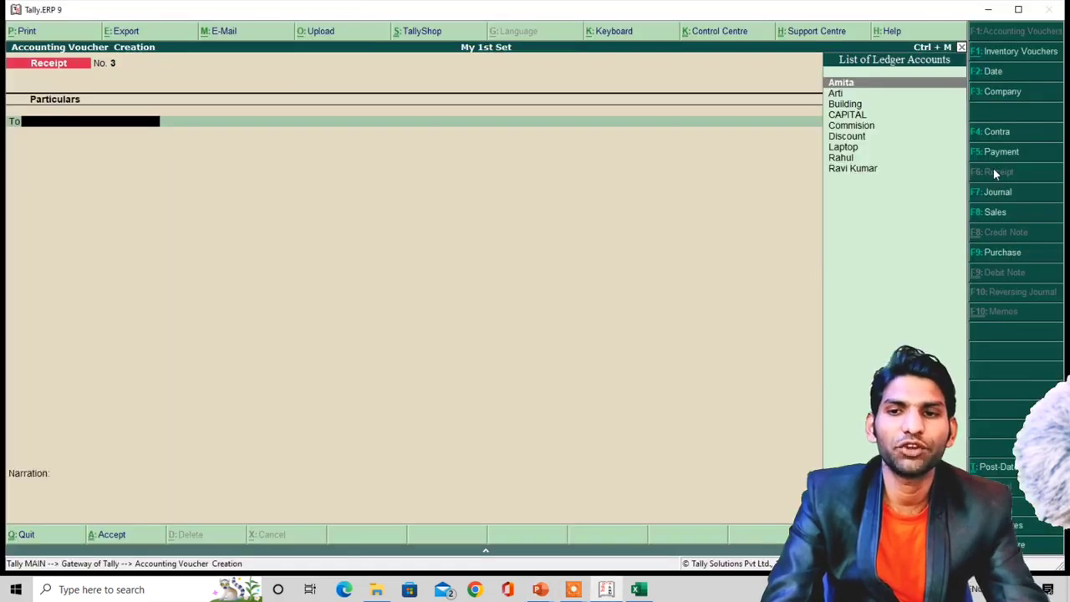
pyautogui.write('R')
pyautogui.press('Down')
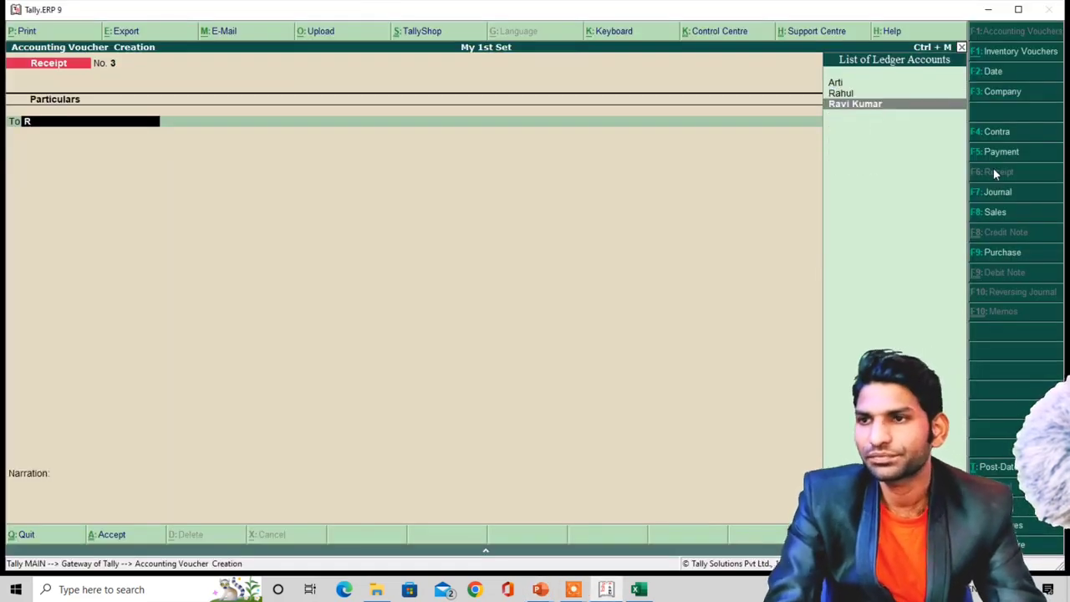
pyautogui.press('Return')
# - Credit that debtor 43,20,000 and settle it On Account
pyautogui.hotkey('alt', 'Tab')
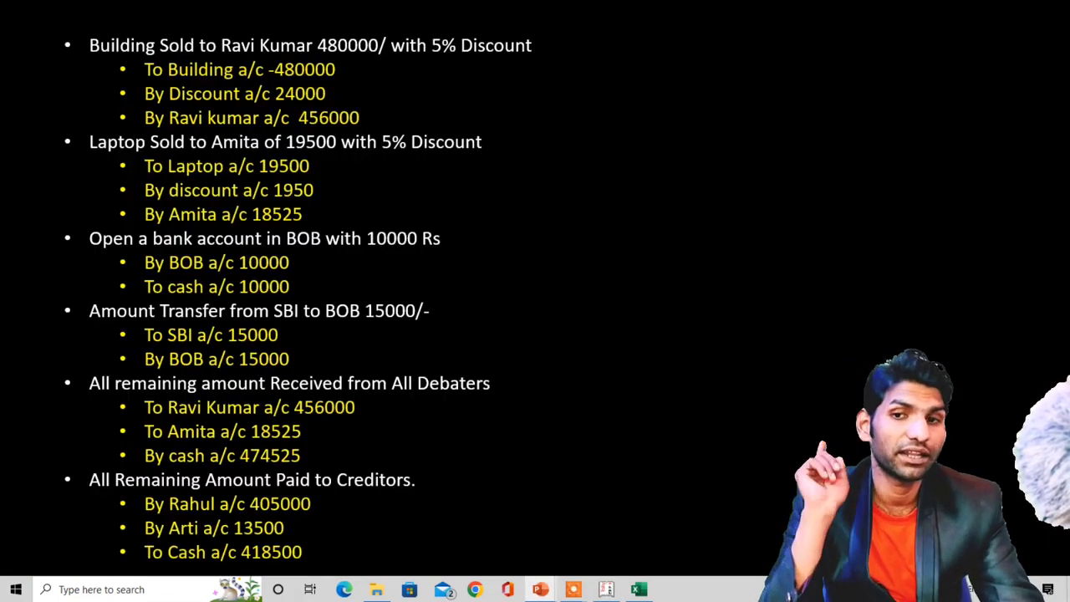
pyautogui.hotkey('alt', 'Tab')
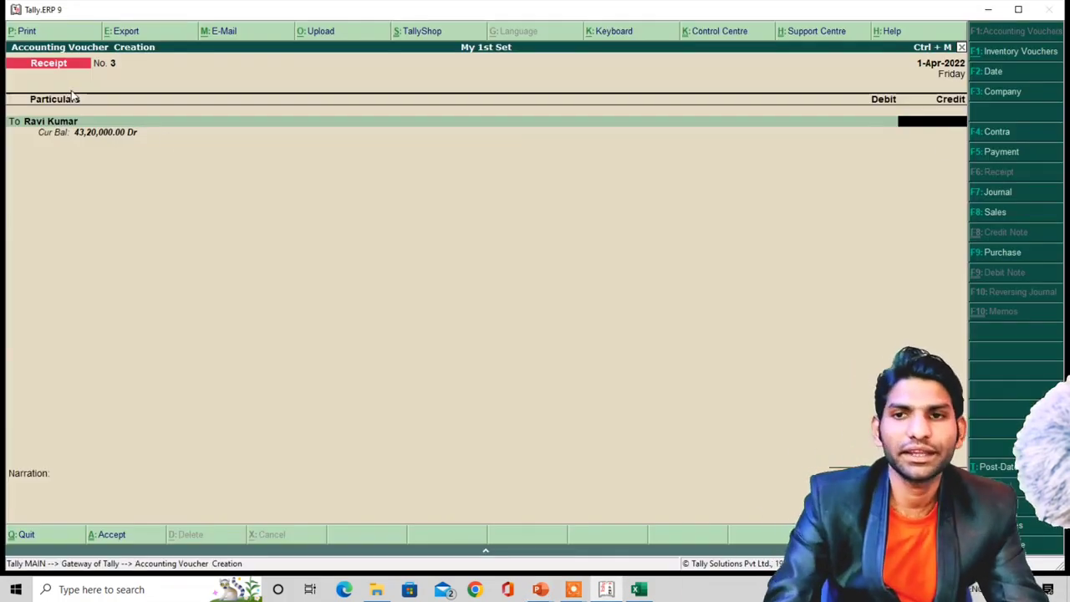
pyautogui.hotkey('alt', 'Tab')
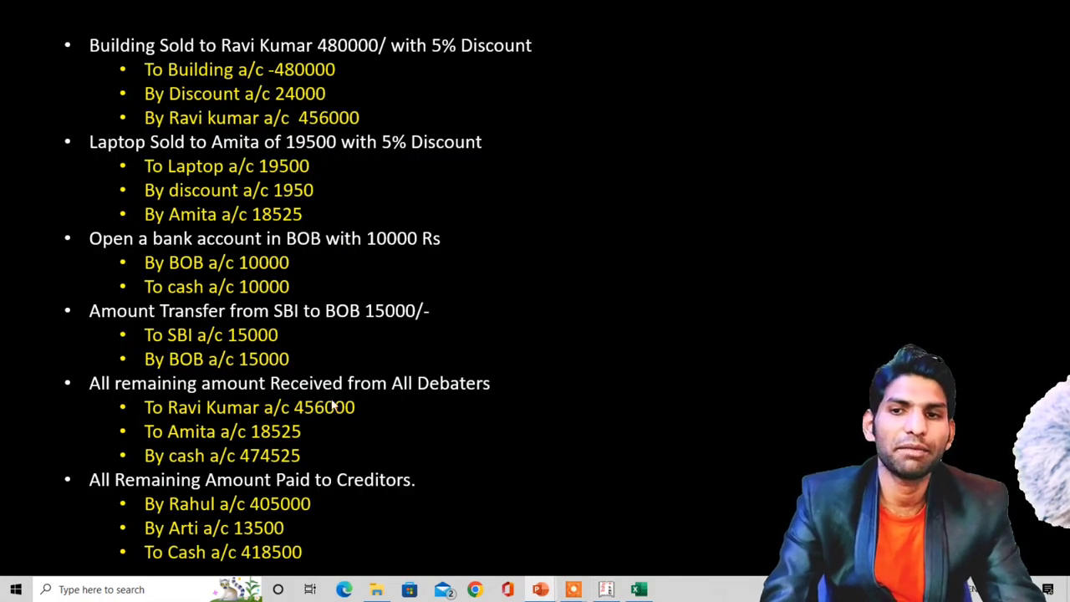
pyautogui.hotkey('alt', 'Tab')
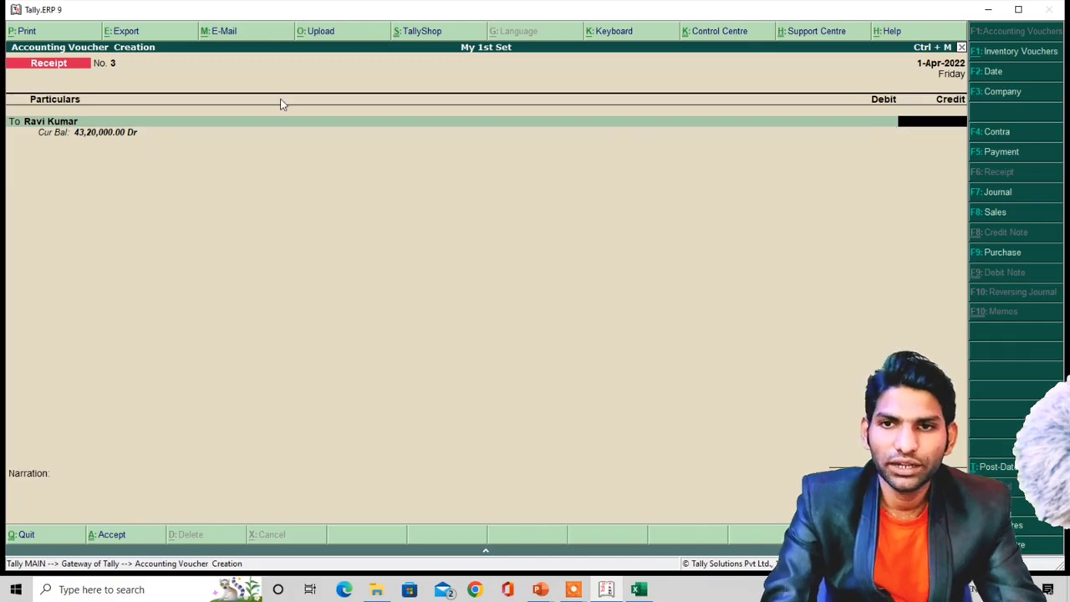
pyautogui.write('4320')
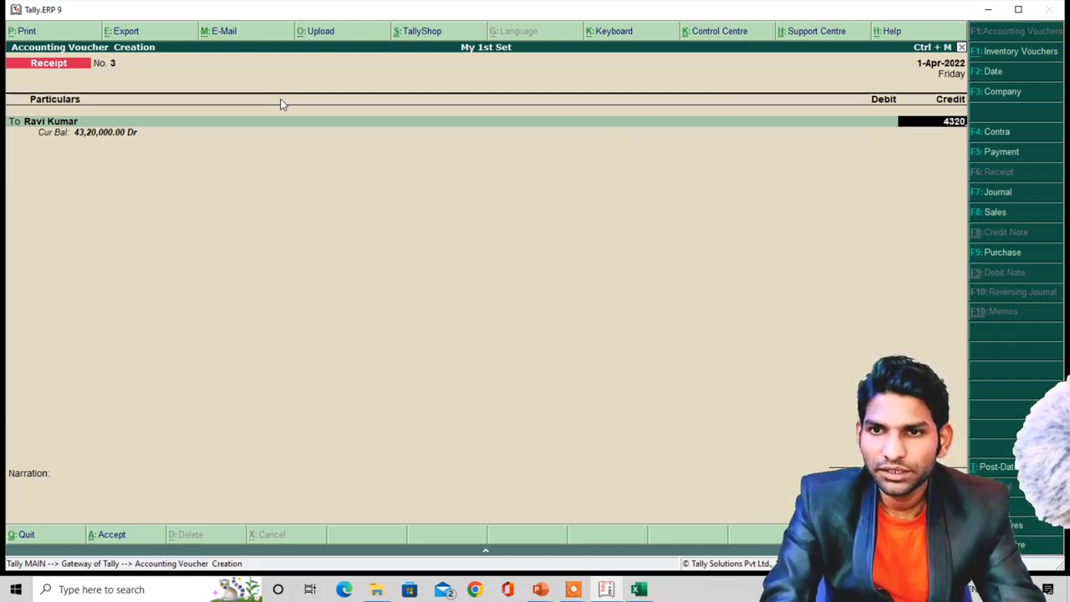
pyautogui.write('000')
pyautogui.press('Return')
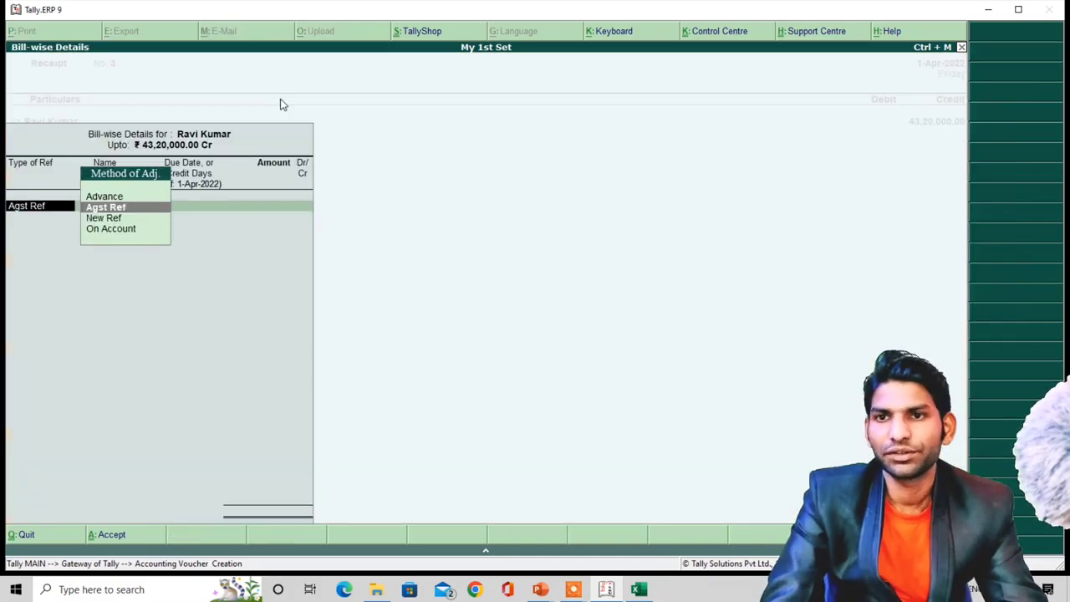
pyautogui.press('Down')
pyautogui.press('Down')
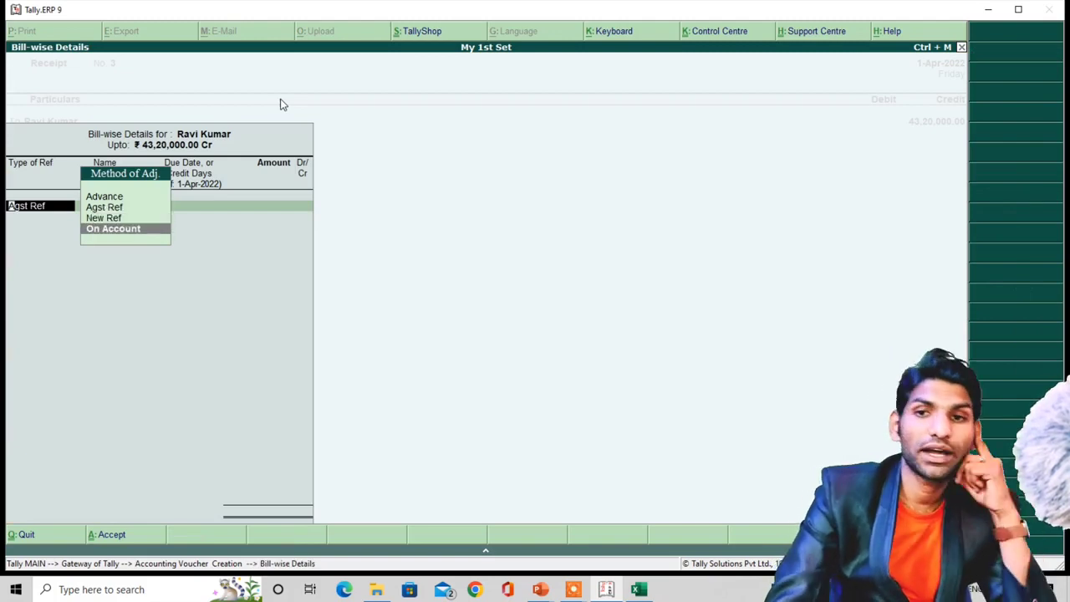
pyautogui.press('Return')
pyautogui.press('Return')
pyautogui.press('Return')
pyautogui.press('Return')
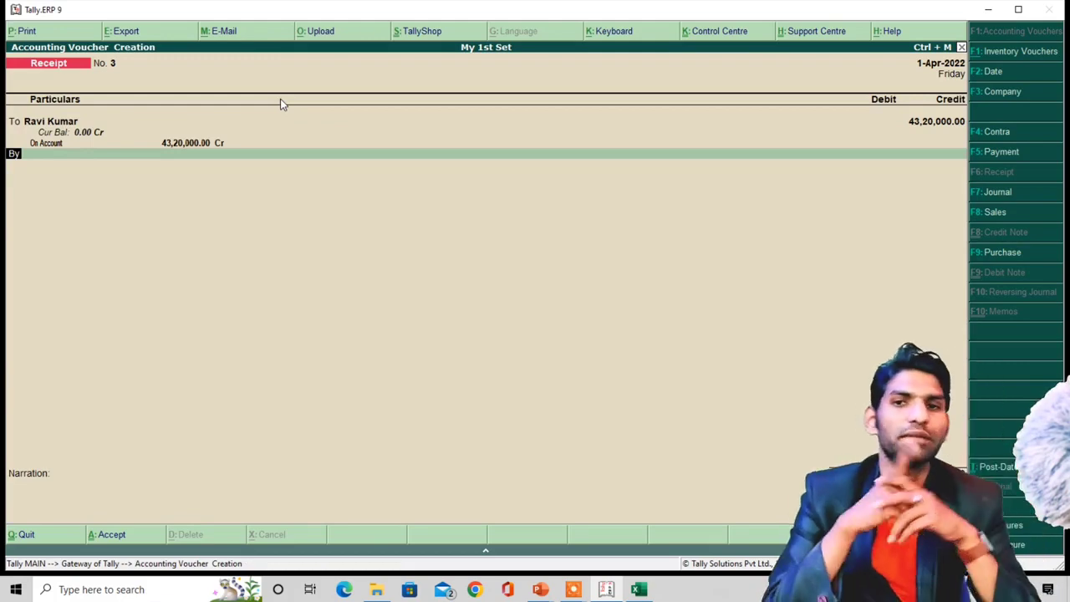
# - Add the second debtor's ledger credited 18,525, settled On Account
pyautogui.press('t')
pyautogui.press('Return')
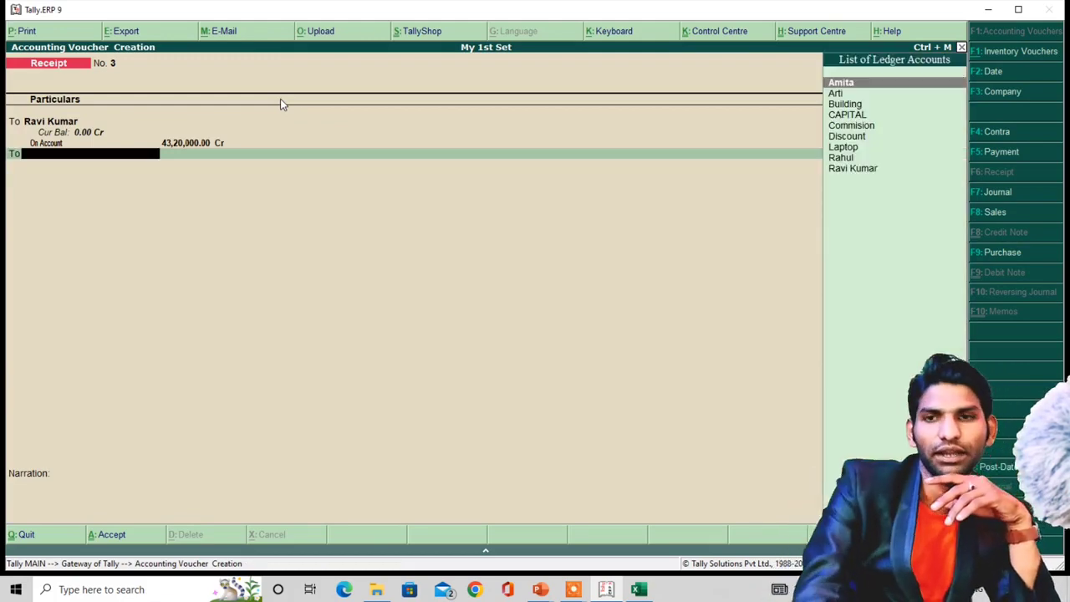
pyautogui.hotkey('alt', 'Tab')
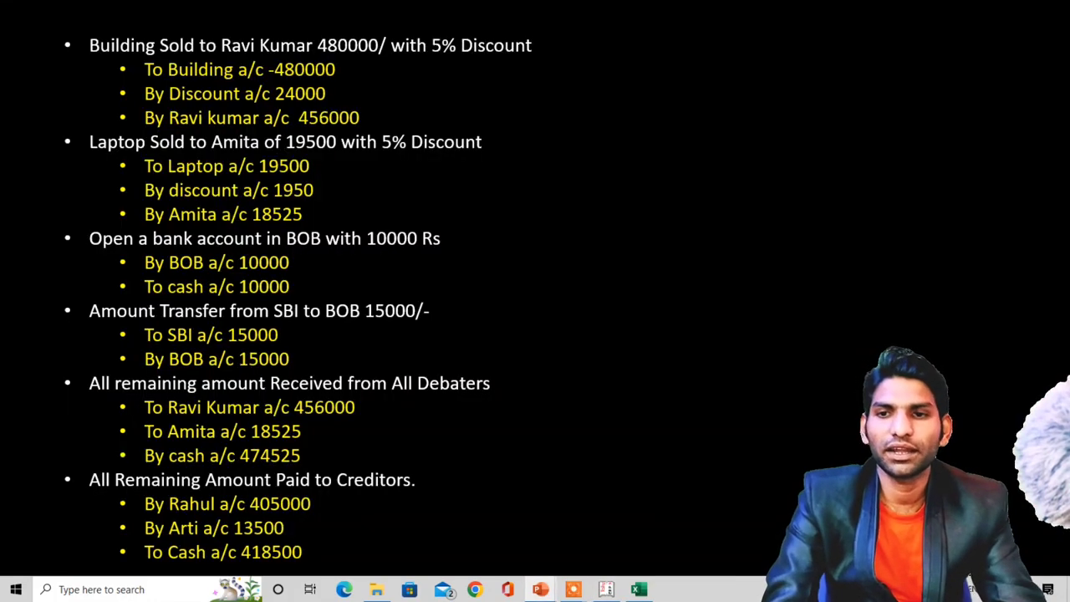
pyautogui.hotkey('alt', 'Tab')
pyautogui.write('A')
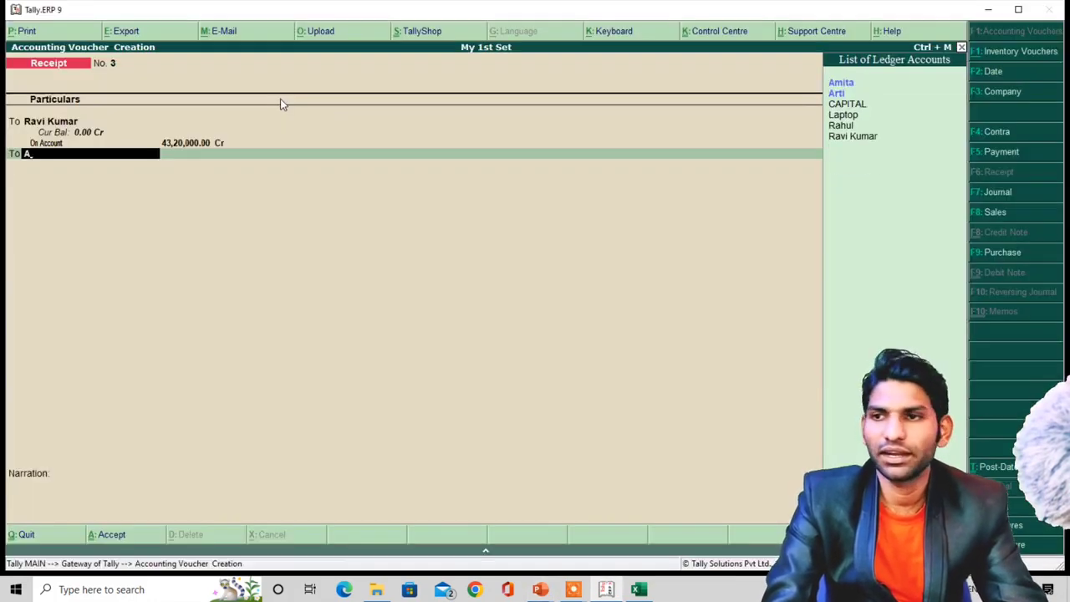
pyautogui.write('m')
pyautogui.press('Return')
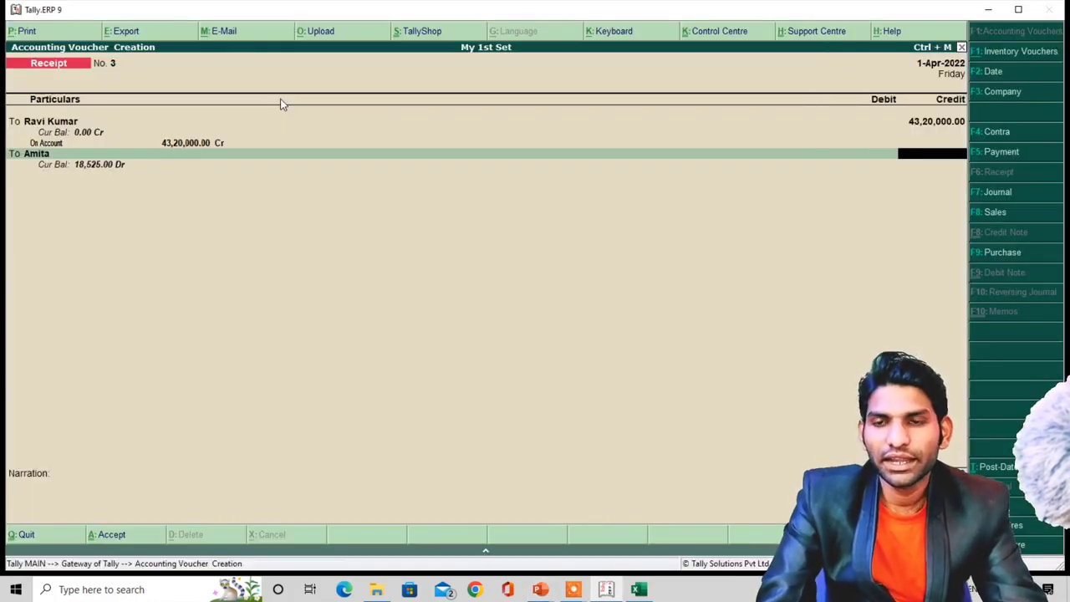
pyautogui.write('18525')
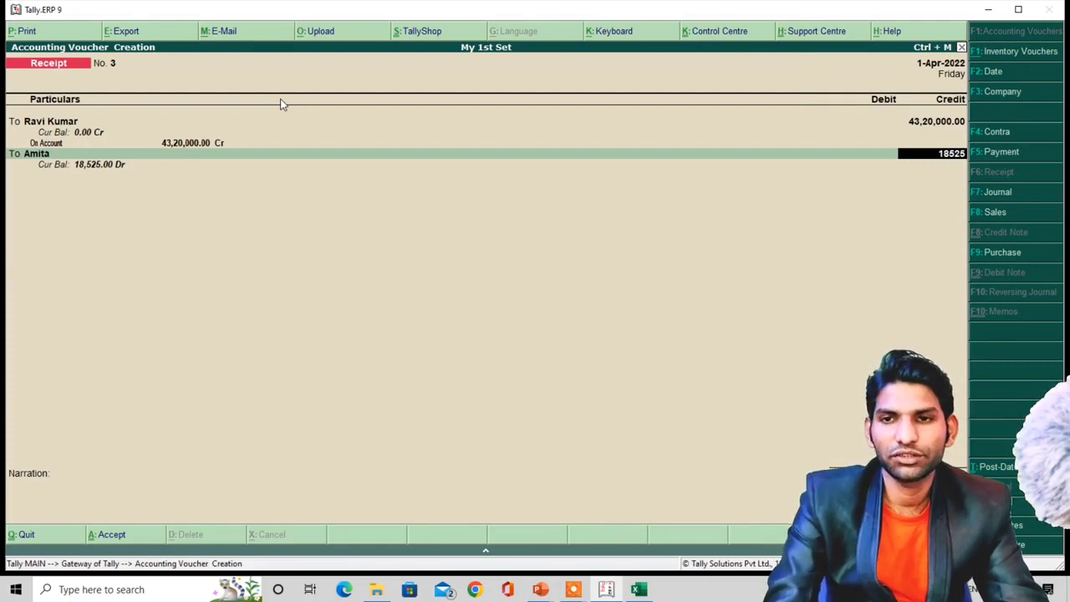
pyautogui.press('Return')
pyautogui.press('Down')
pyautogui.press('Down')
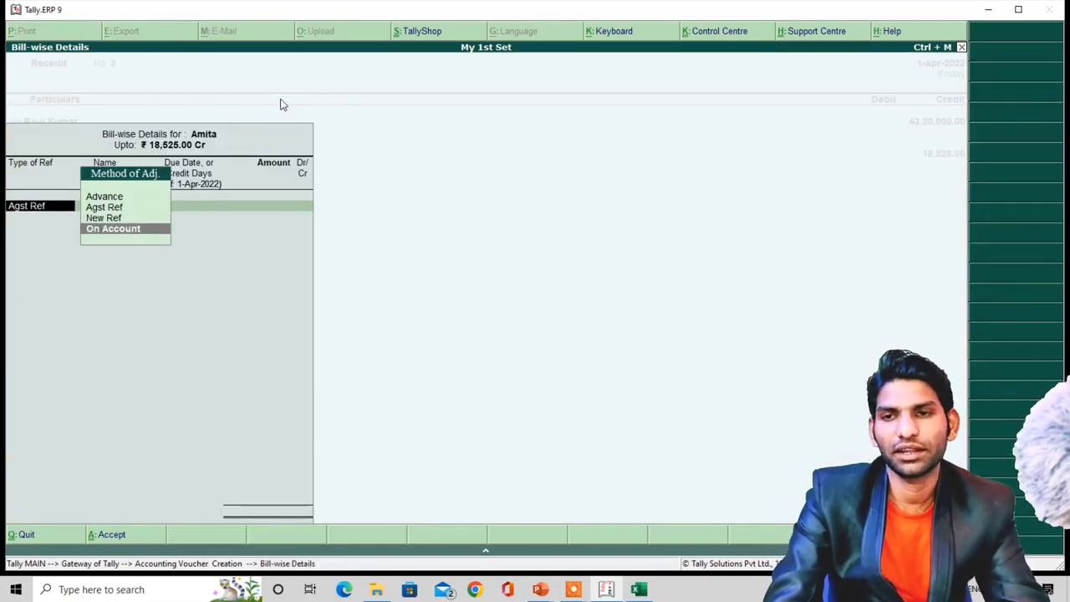
pyautogui.press('Return')
pyautogui.press('Return')
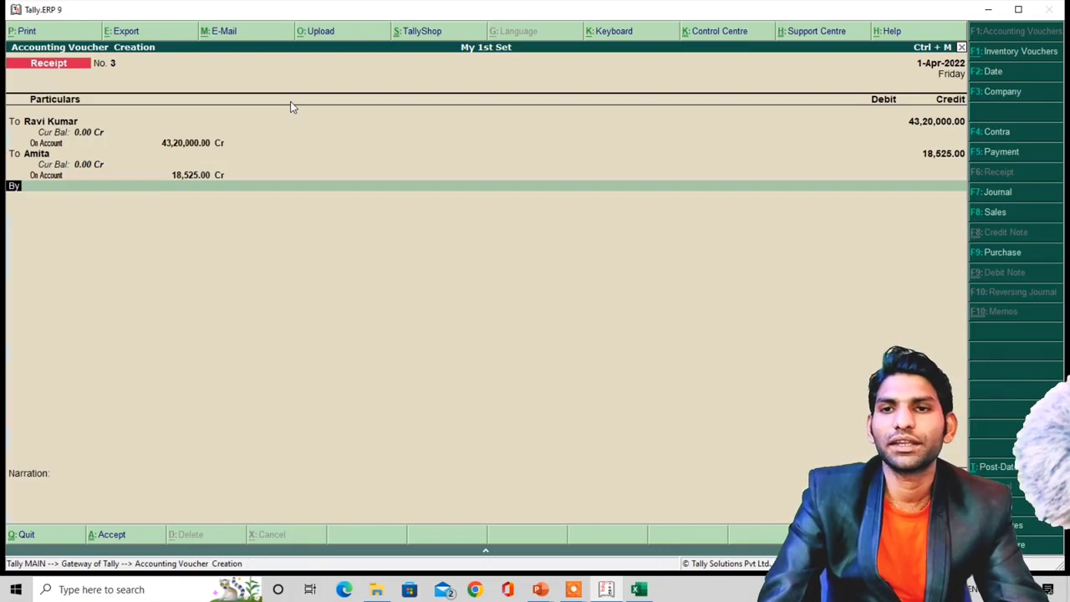
# - Debit Cash 43,38,525 and save Receipt No. 3
pyautogui.write('C')
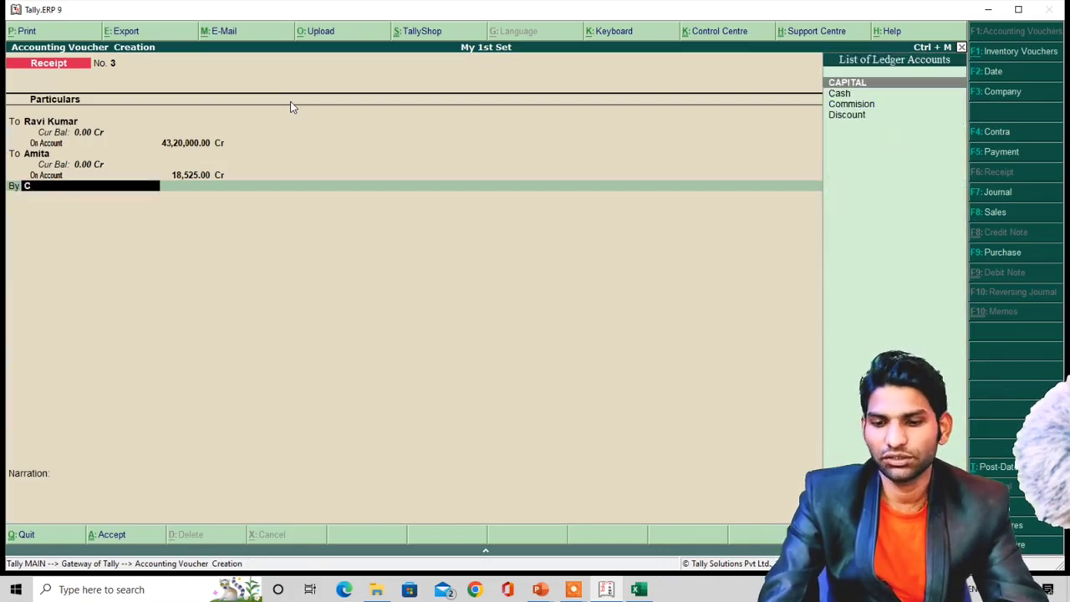
pyautogui.press('Down')
pyautogui.press('Return')
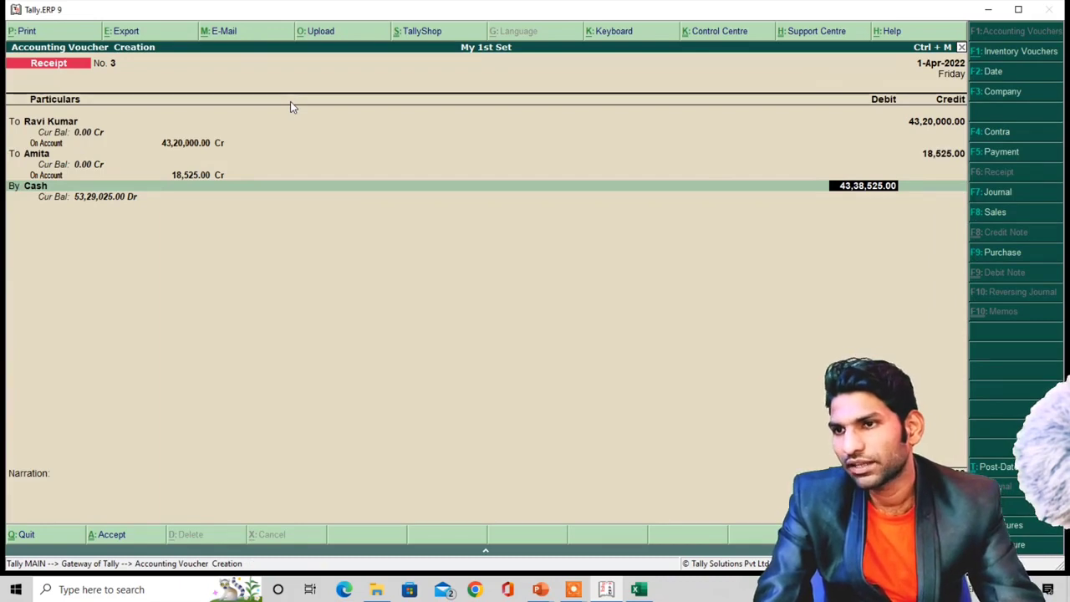
pyautogui.hotkey('alt', 'Tab')
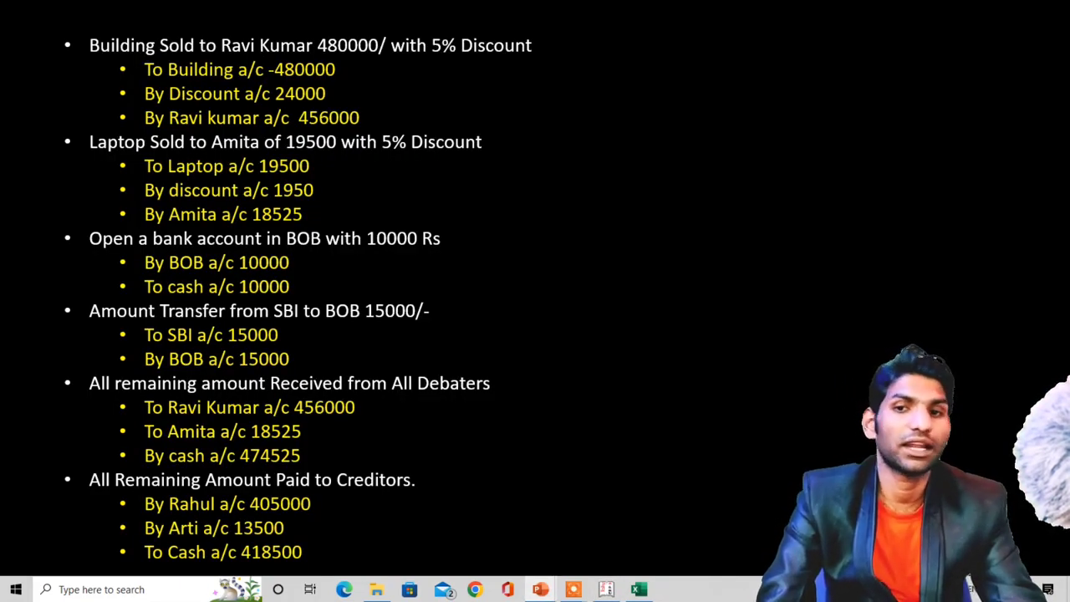
pyautogui.hotkey('alt', 'Tab')
pyautogui.press('Return')
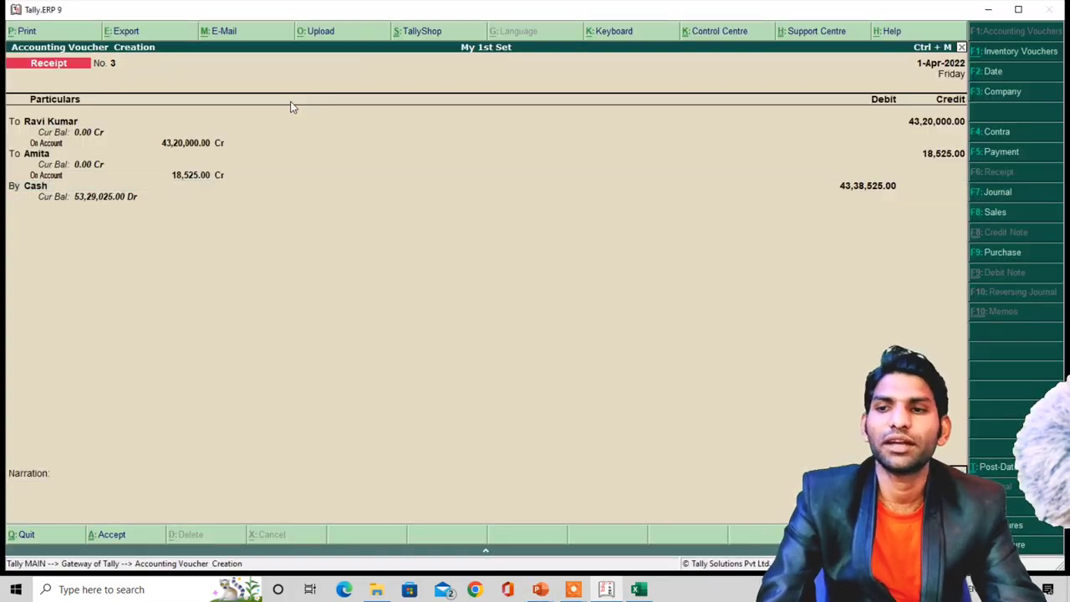
pyautogui.press('Return')
pyautogui.press('Return')
pyautogui.hotkey('alt', 'Tab')
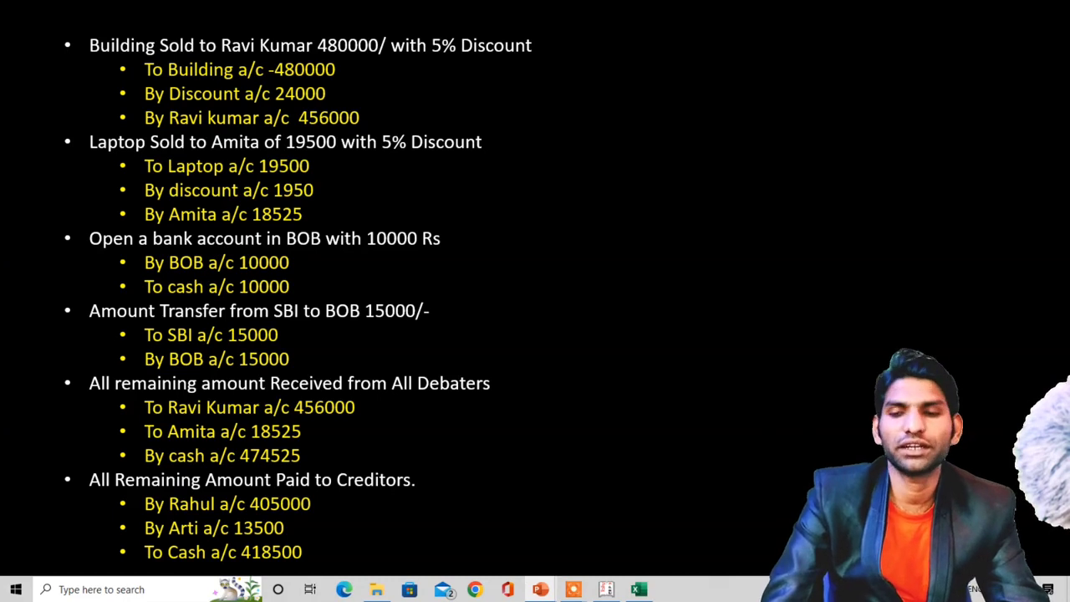
pyautogui.hotkey('alt', 'Tab')
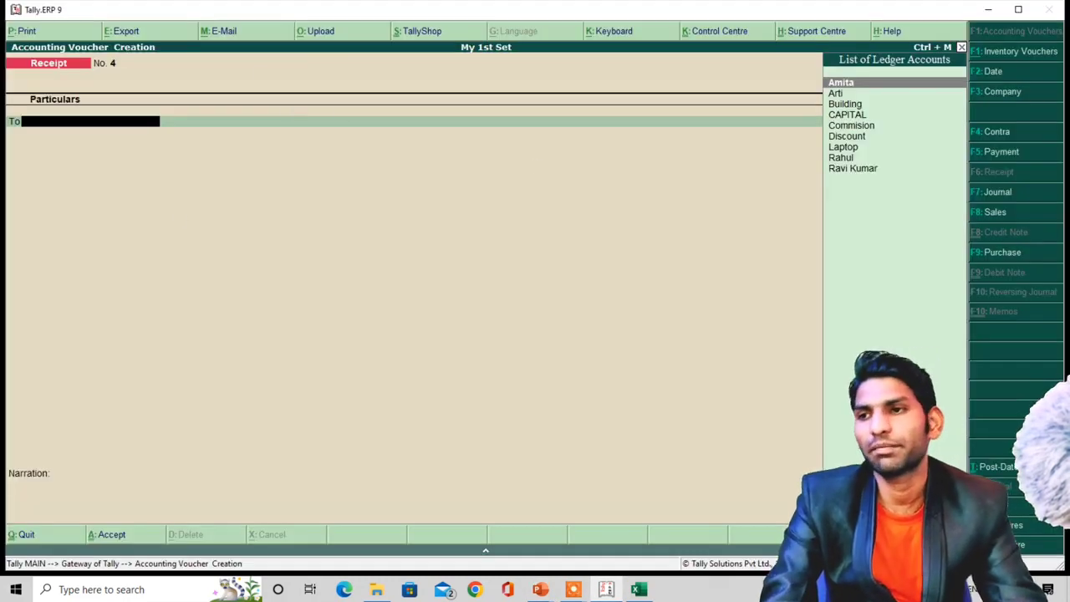
# - Start a Payment voucher debiting the first creditor 40,50,000 On Account
pyautogui.click(994, 146)
pyautogui.hotkey('alt', 'Tab')
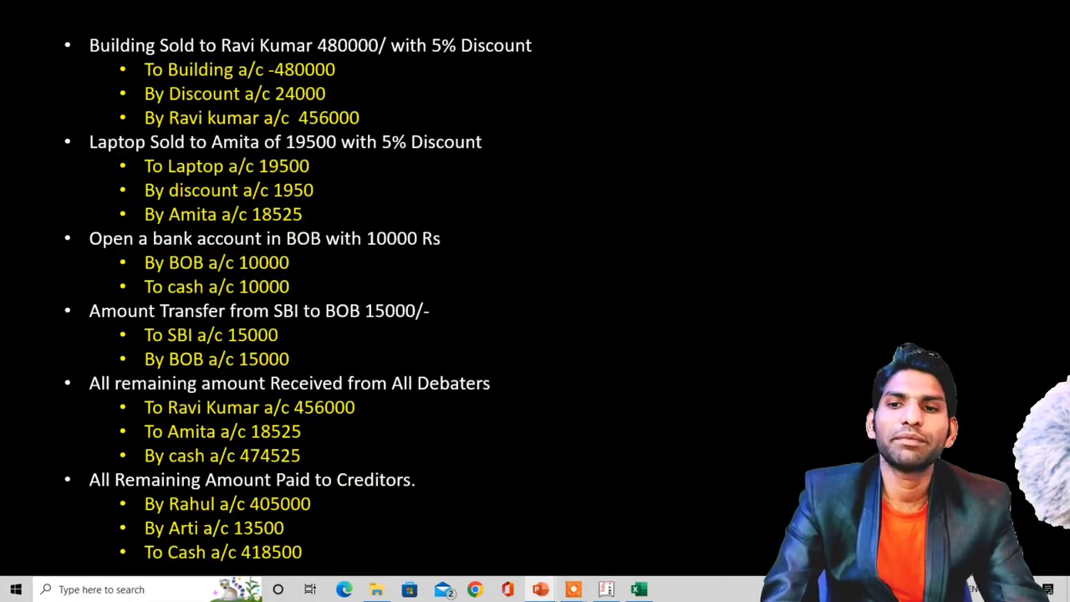
pyautogui.hotkey('alt', 'Tab')
pyautogui.write('R')
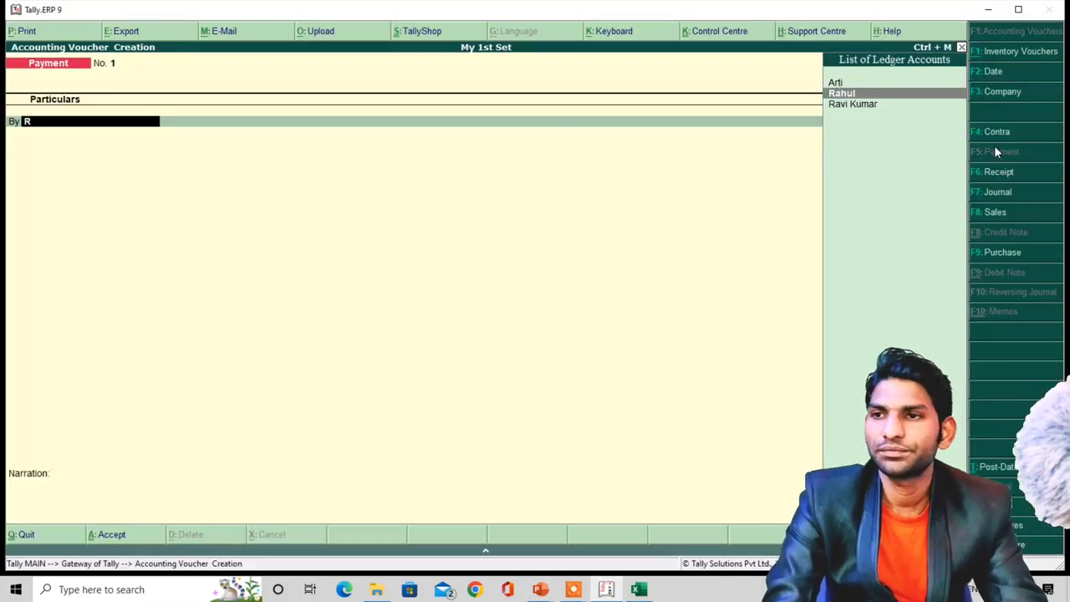
pyautogui.press('Return')
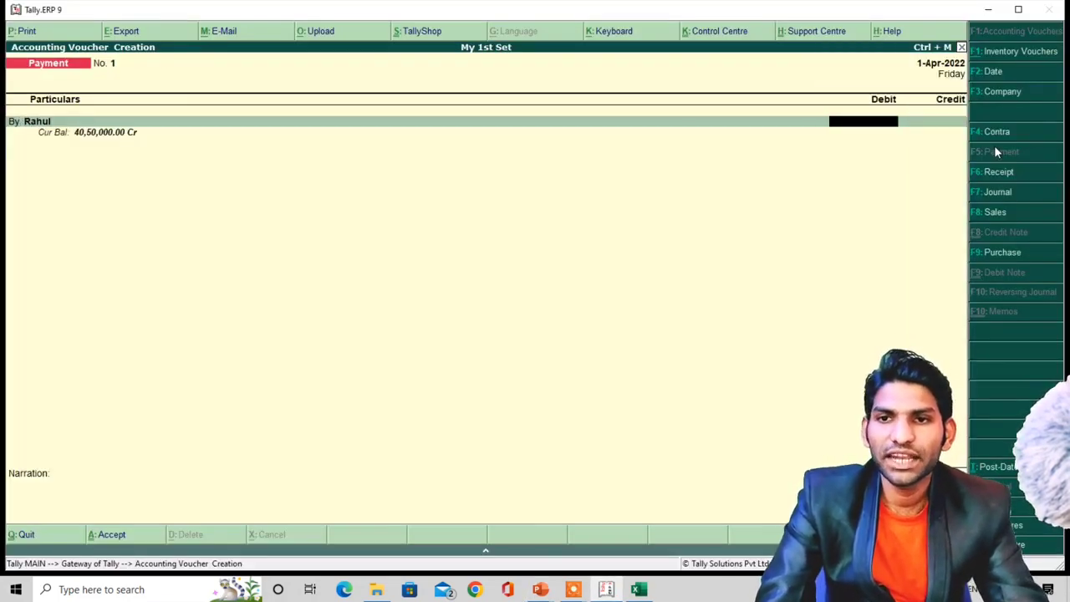
pyautogui.hotkey('alt', 'Tab')
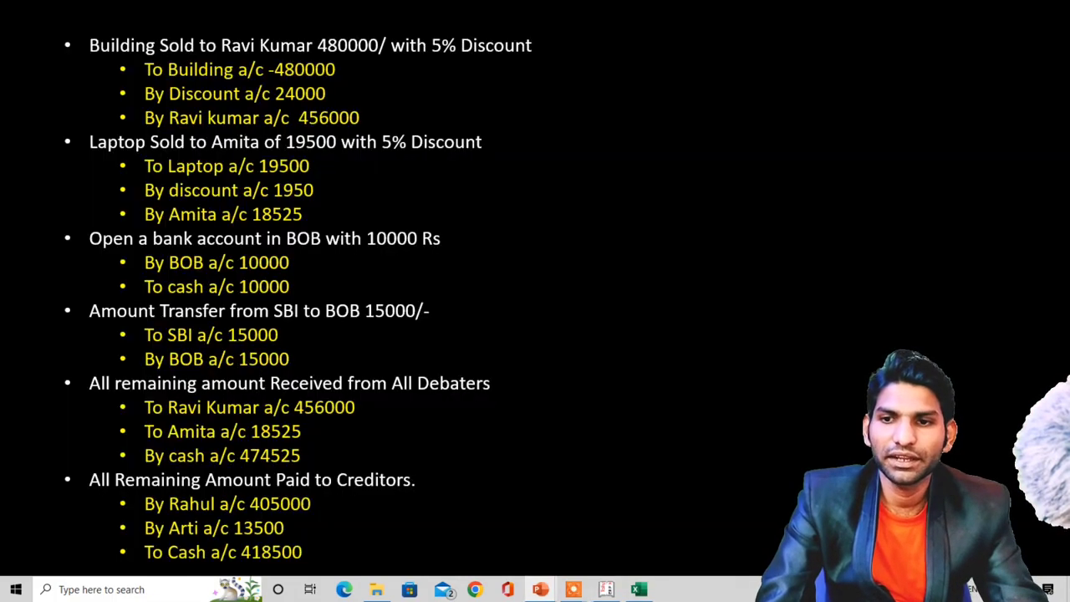
pyautogui.hotkey('alt', 'Tab')
pyautogui.write('405')
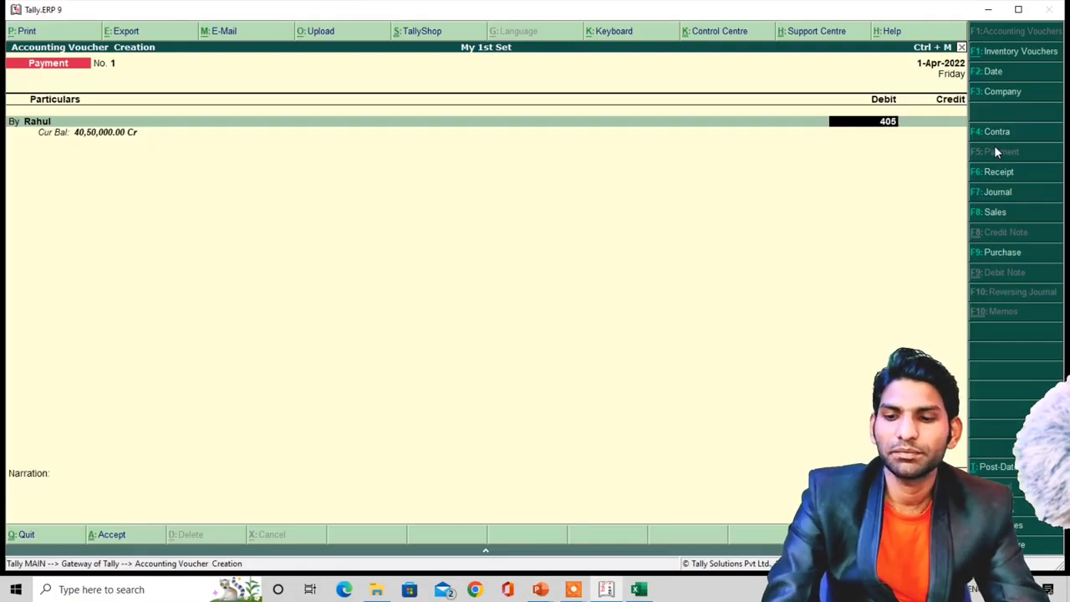
pyautogui.write('0000')
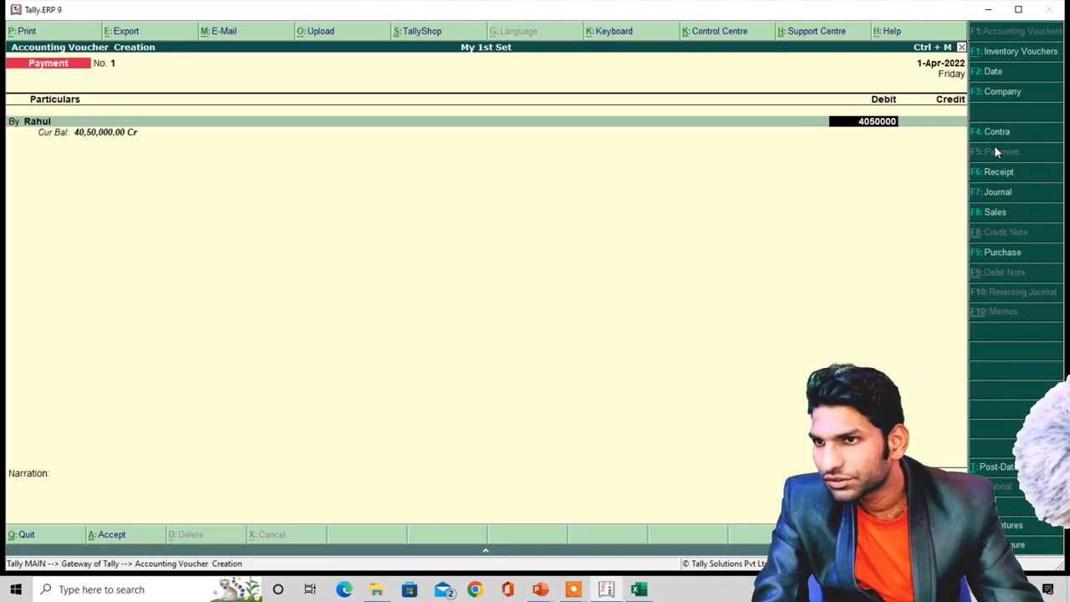
pyautogui.press('Return')
pyautogui.press('Down')
pyautogui.press('Down')
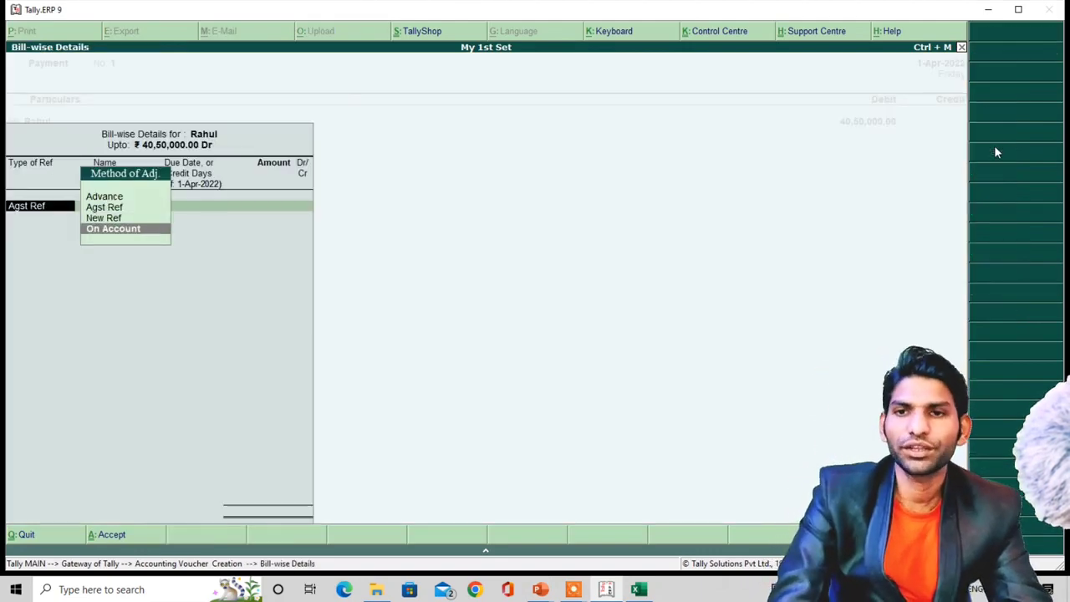
pyautogui.press('Return')
pyautogui.press('Return')
pyautogui.press('Return')
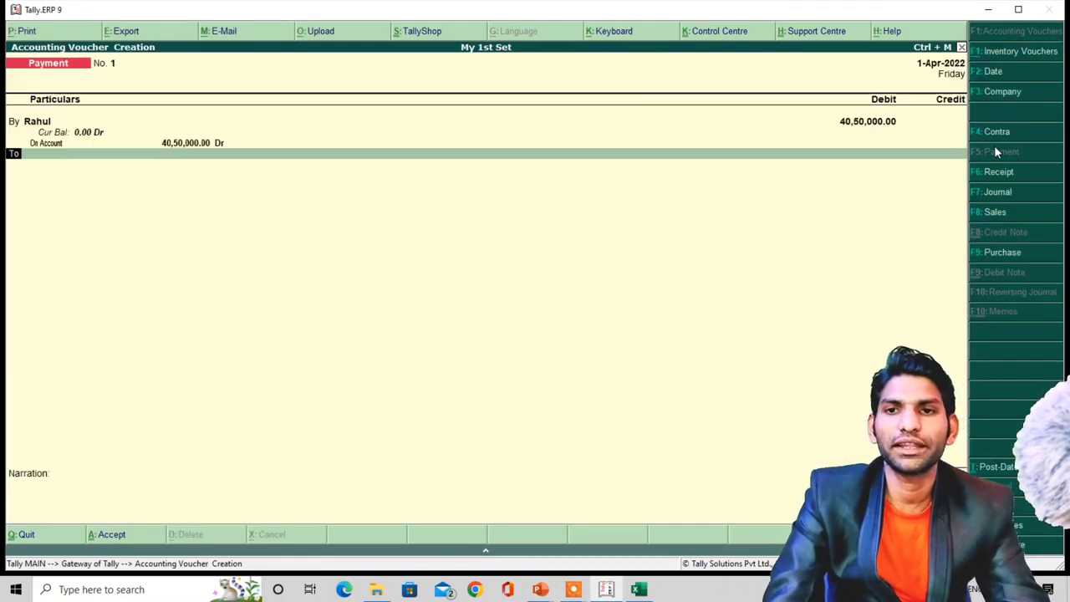
# - Debit the second creditor 13,500 On Account
pyautogui.hotkey('alt', 'Tab')
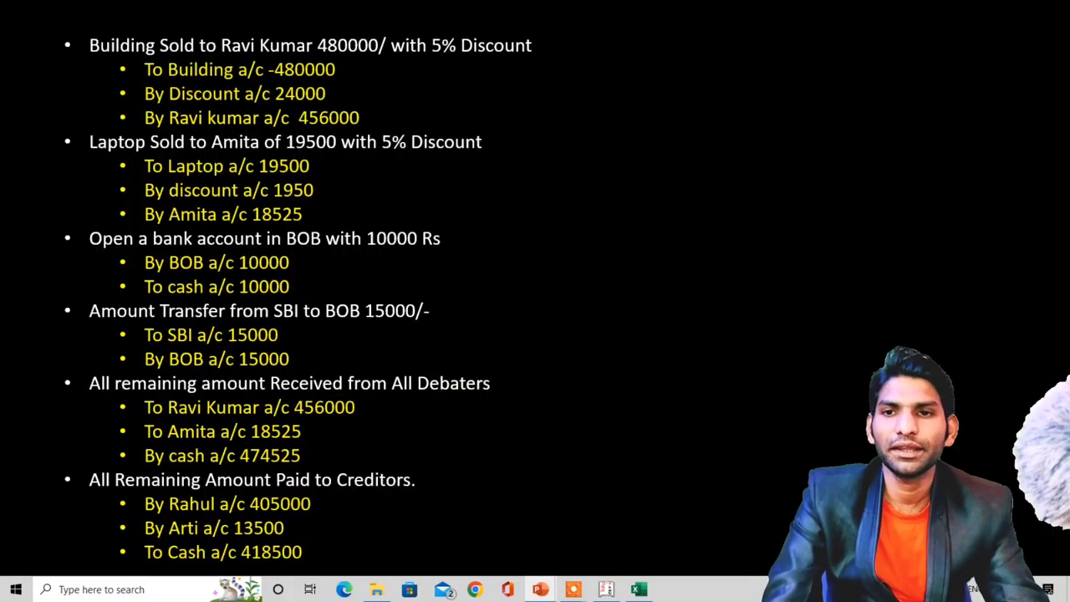
pyautogui.hotkey('alt', 'Tab')
pyautogui.write('A')
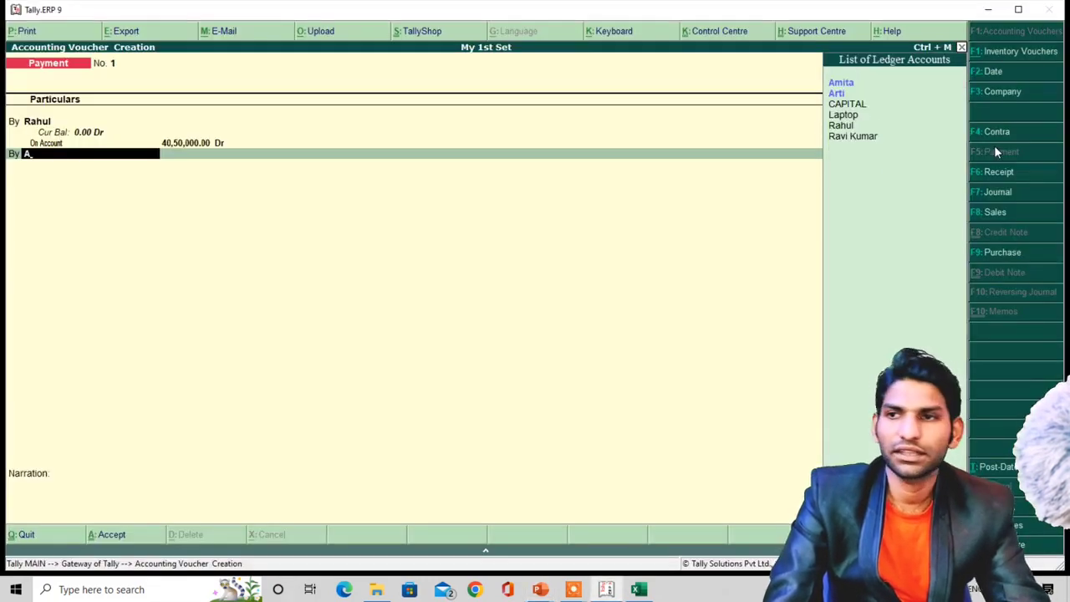
pyautogui.press('Down')
pyautogui.press('Return')
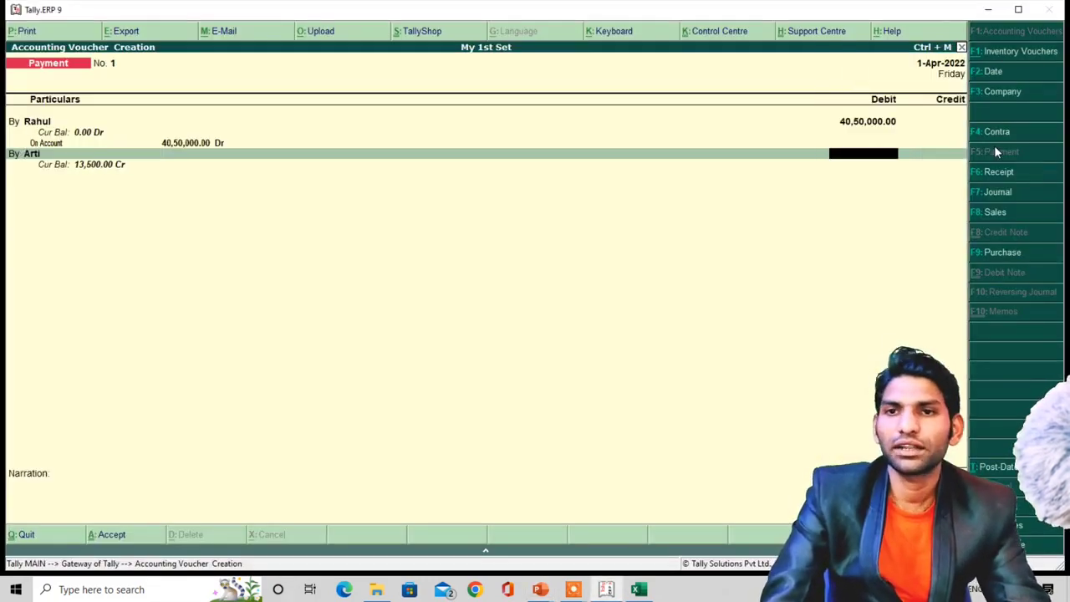
pyautogui.write('13500')
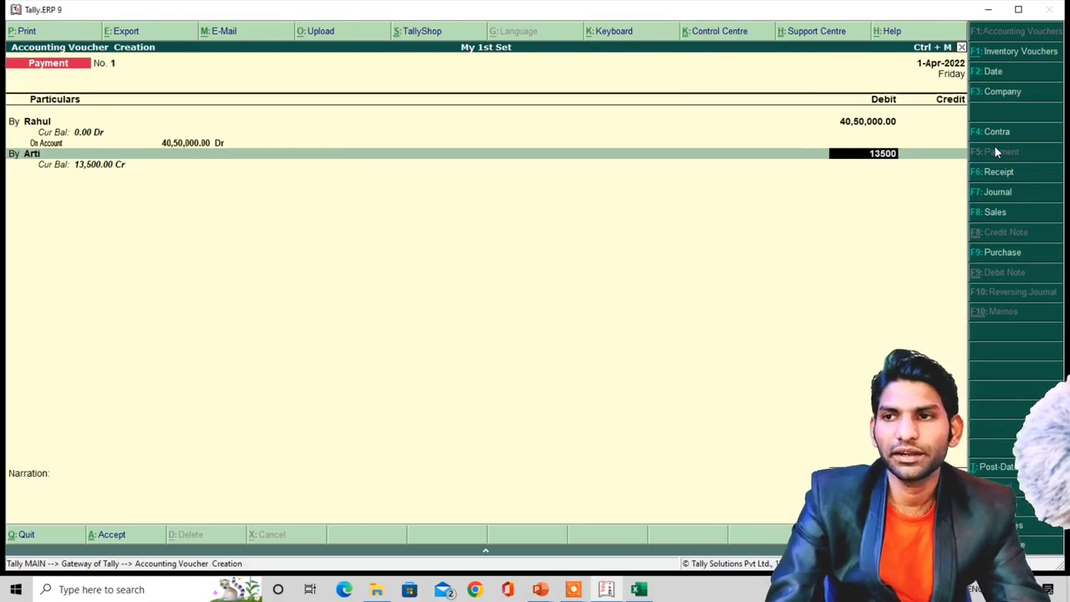
pyautogui.press('Return')
pyautogui.press('Down')
pyautogui.press('Down')
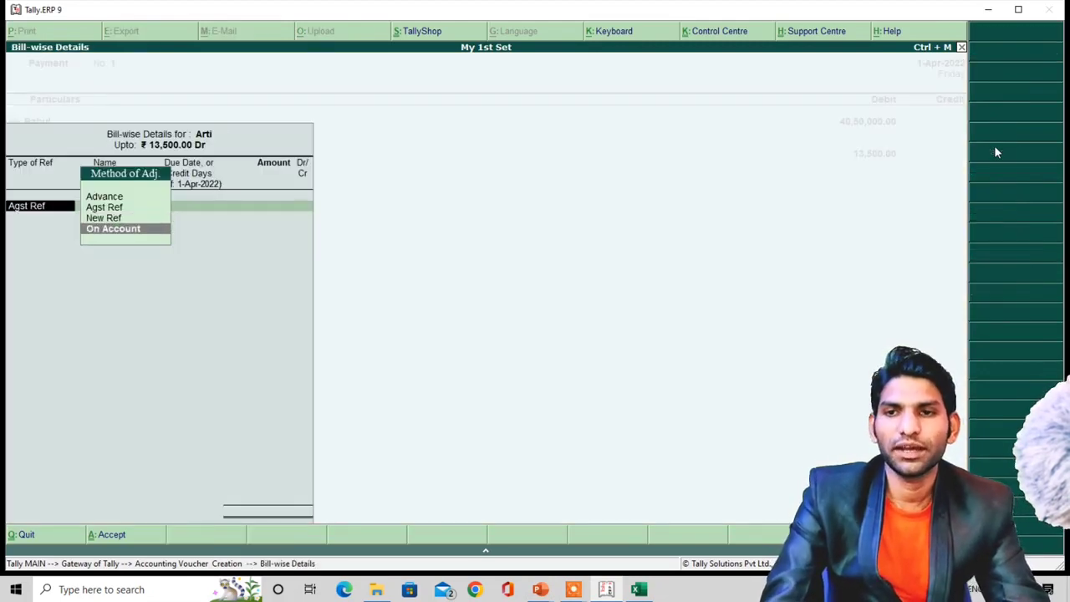
pyautogui.press('Return')
pyautogui.press('Return')
pyautogui.press('Return')
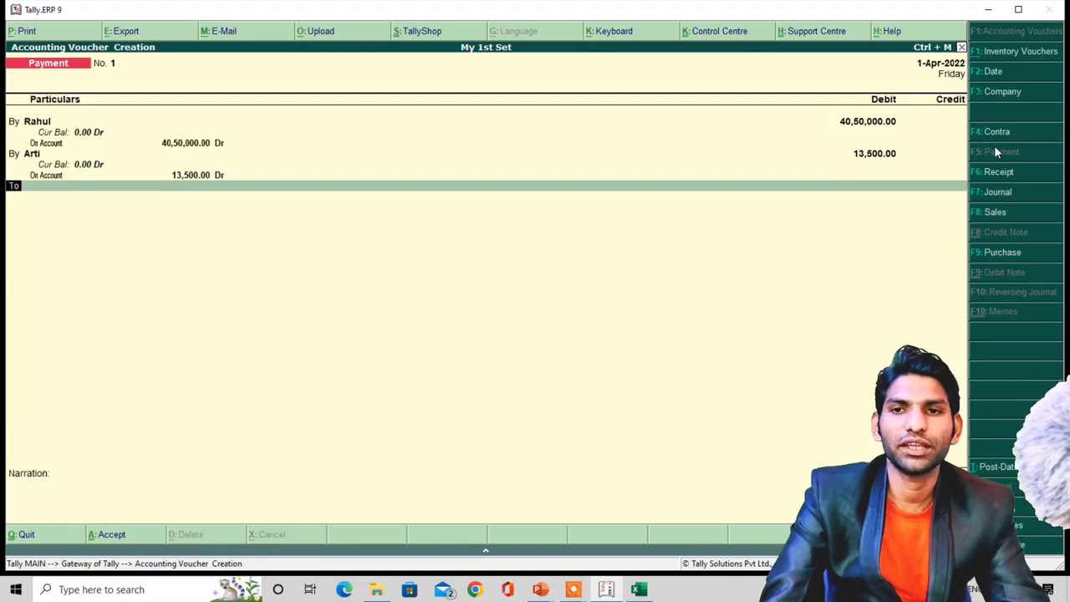
# - Credit Cash with the 40,63,500 total and move on to the narration
pyautogui.write('C')
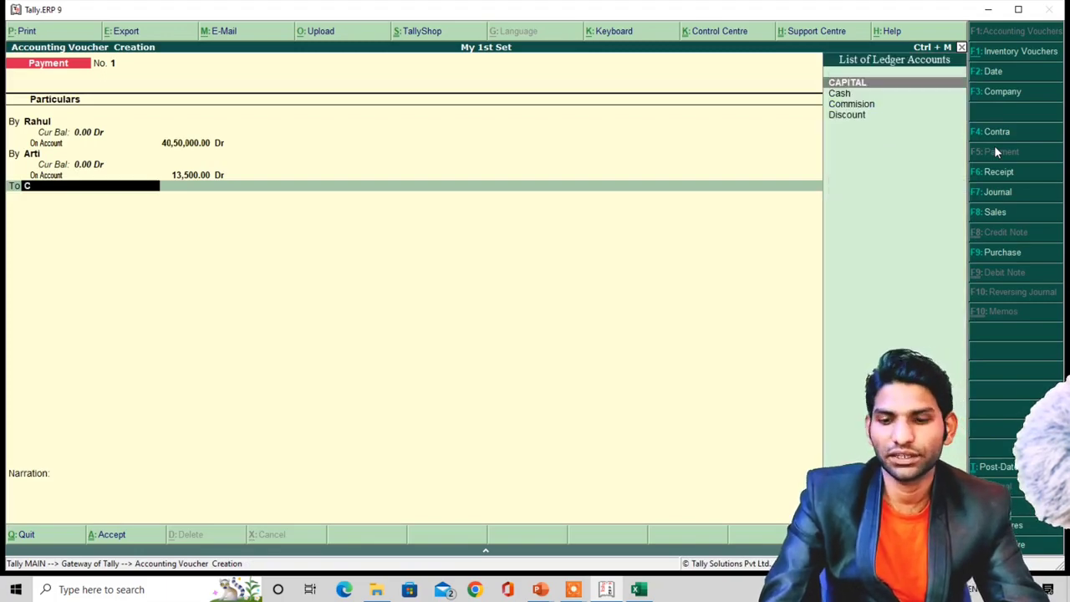
pyautogui.press('Down')
pyautogui.press('Return')
pyautogui.press('Return')
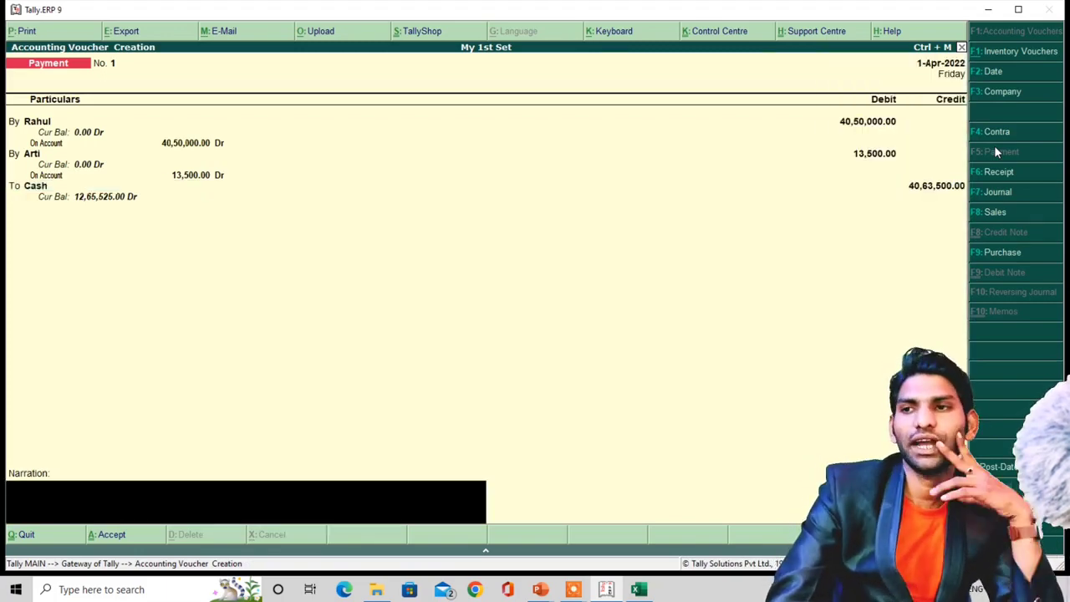
pyautogui.press('Return')
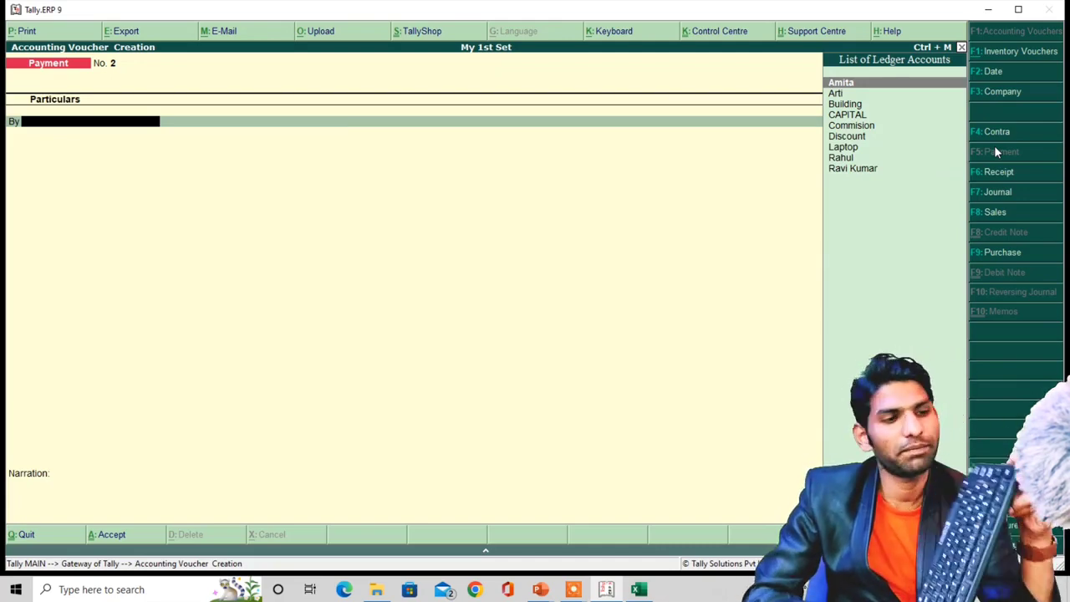
# - Leave the empty payment voucher and open the Trial Balance from the Display menu
pyautogui.press('Escape')
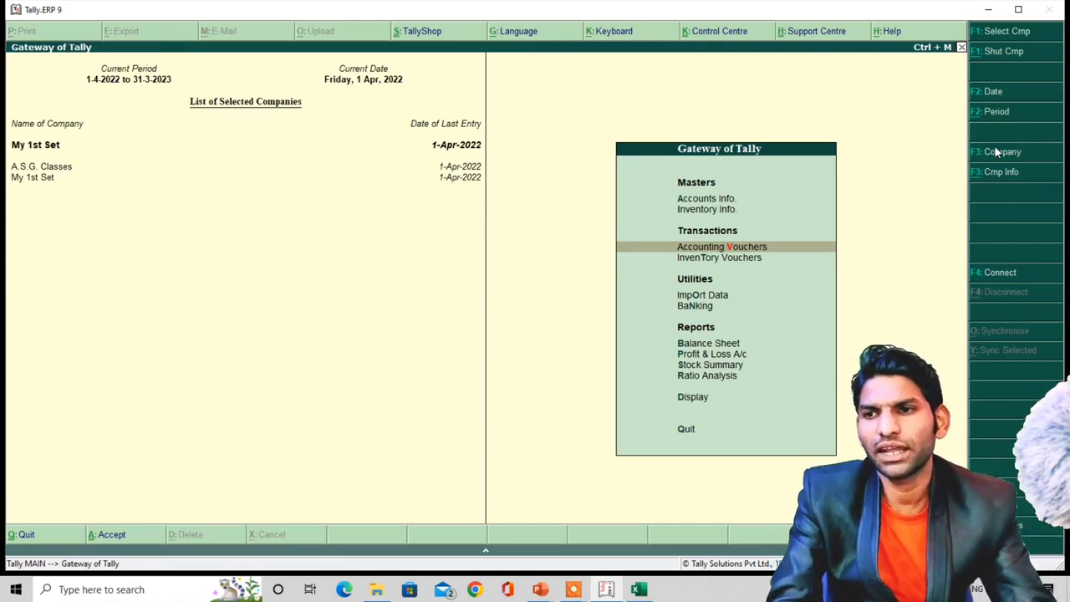
pyautogui.press('Down')
pyautogui.press('Down')
pyautogui.press('Down')
pyautogui.press('Down')
pyautogui.press('Down')
pyautogui.press('Down')
pyautogui.press('Down')
pyautogui.press('Down')
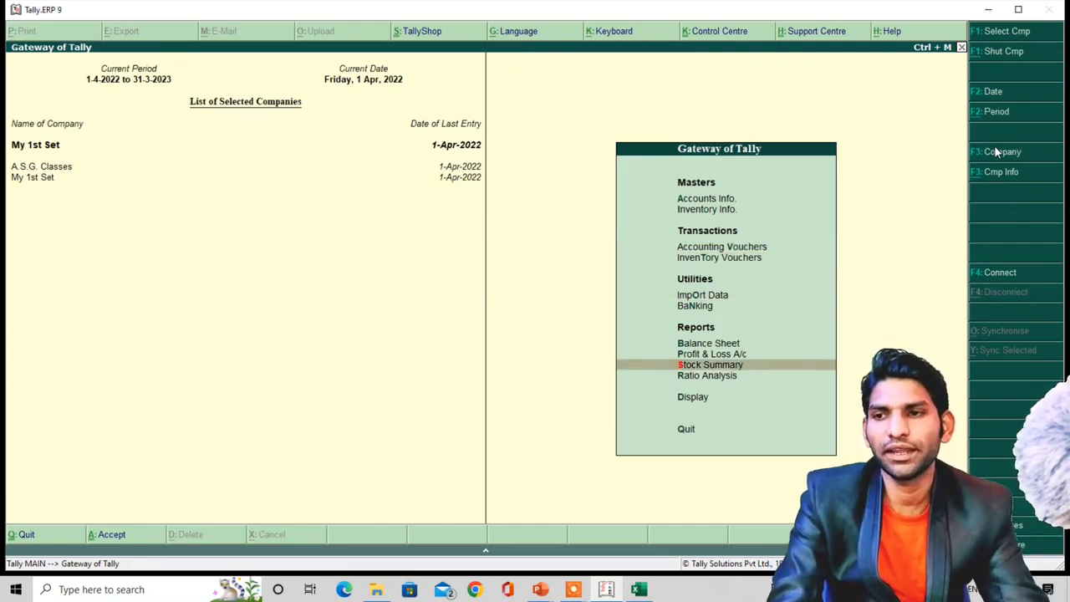
pyautogui.press('Return')
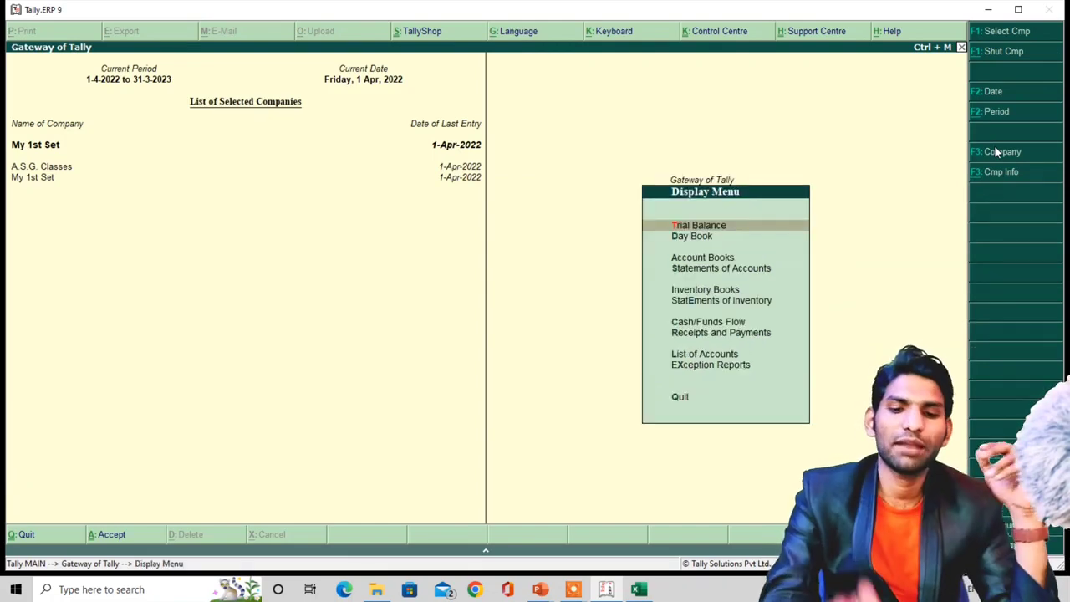
pyautogui.press('Return')
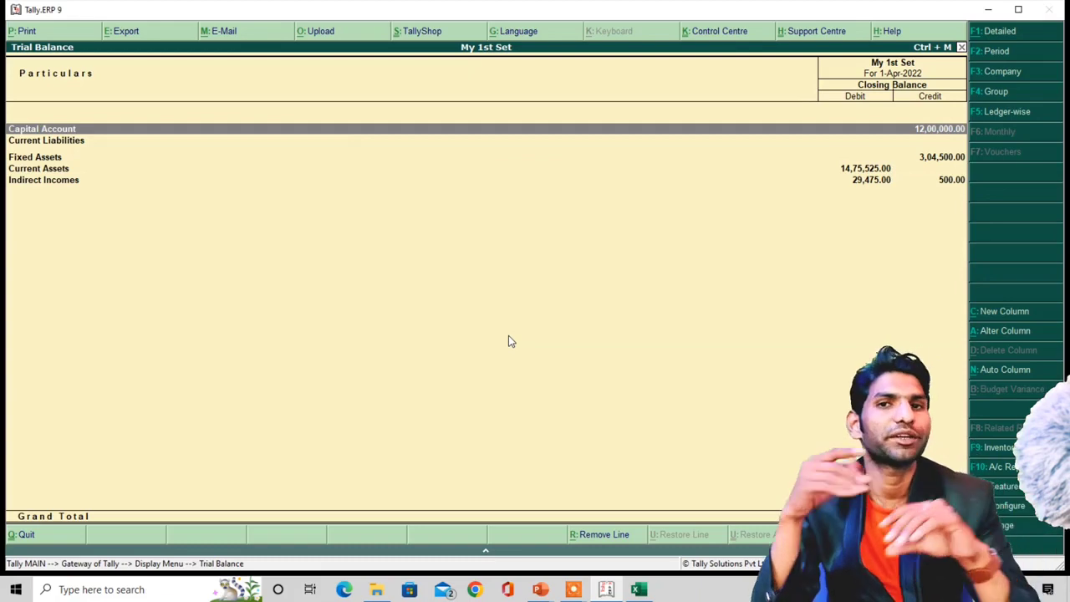
# - Drill into Current Liabilities and Current Assets, then return to the Display menu
pyautogui.press('Down')
pyautogui.press('Return')
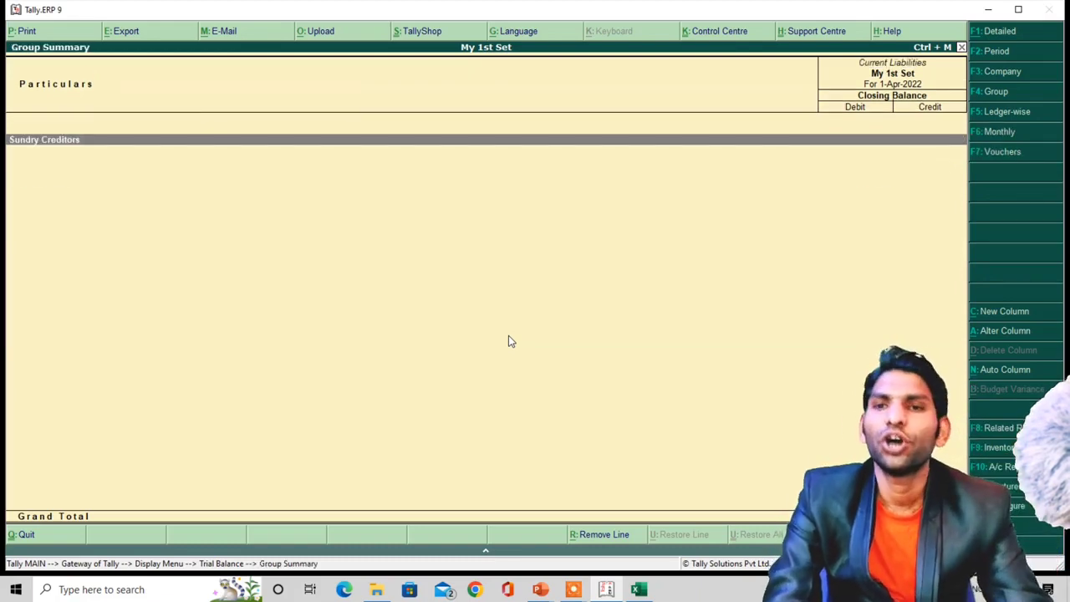
pyautogui.press('Escape')
pyautogui.press('Down')
pyautogui.press('Down')
pyautogui.press('Return')
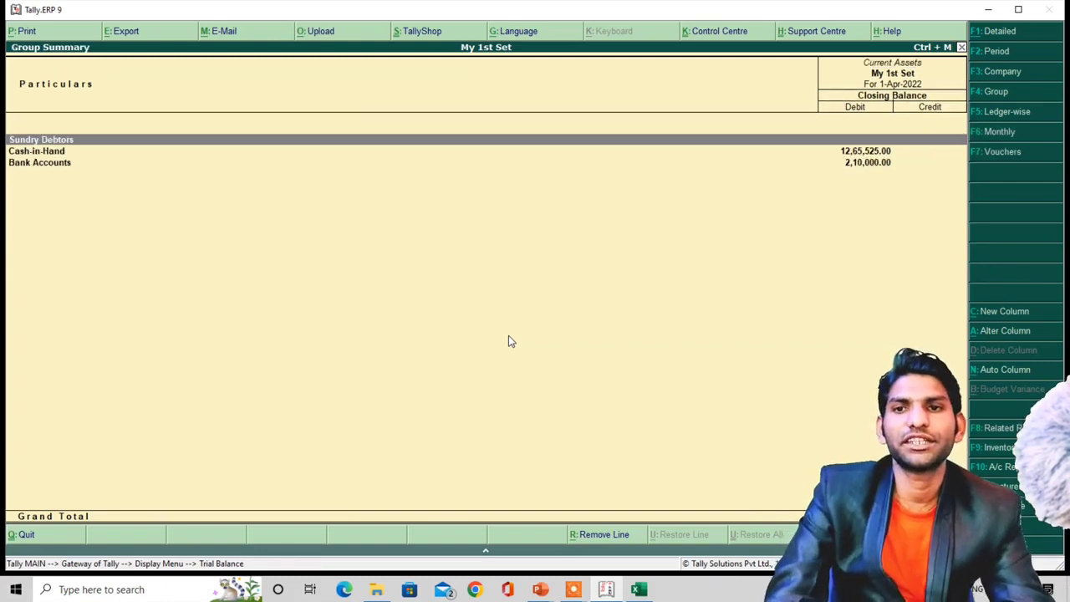
pyautogui.press('Escape')
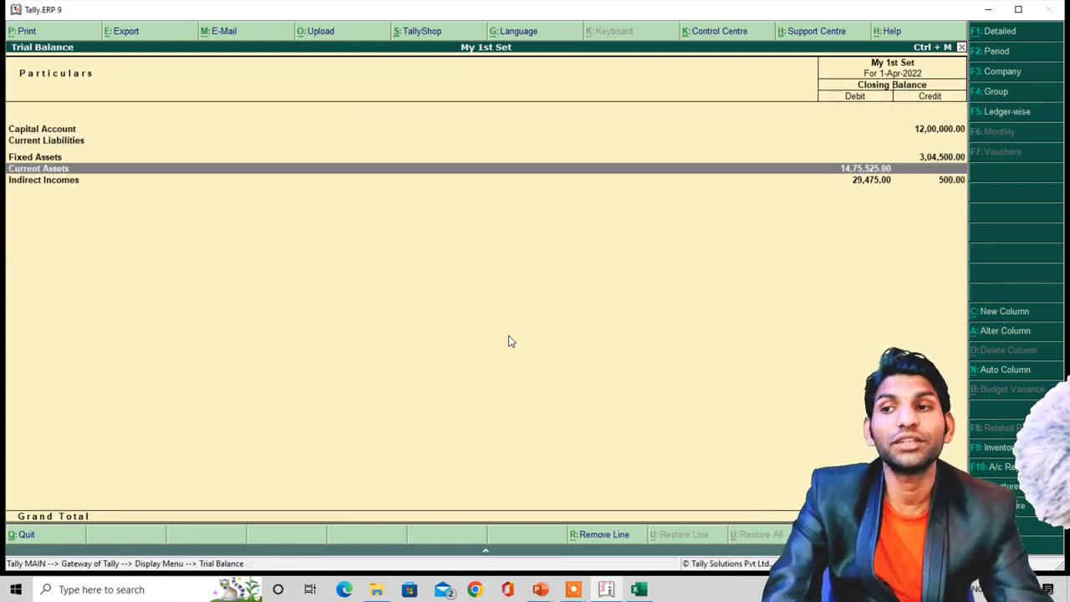
pyautogui.press('Escape')
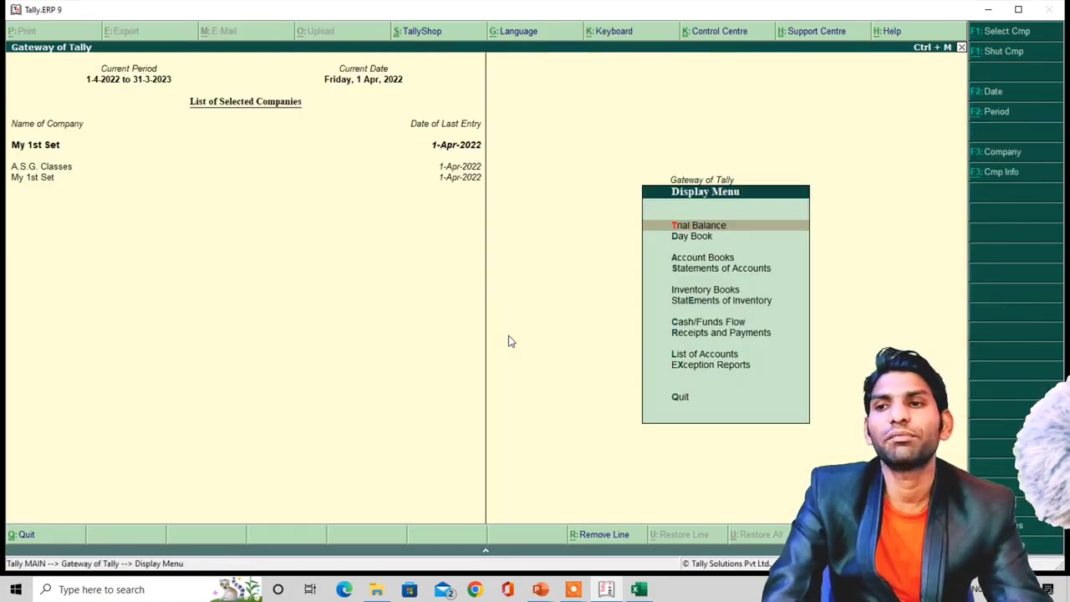
# - View the Balance Sheet report from the Gateway
pyautogui.press('Escape')
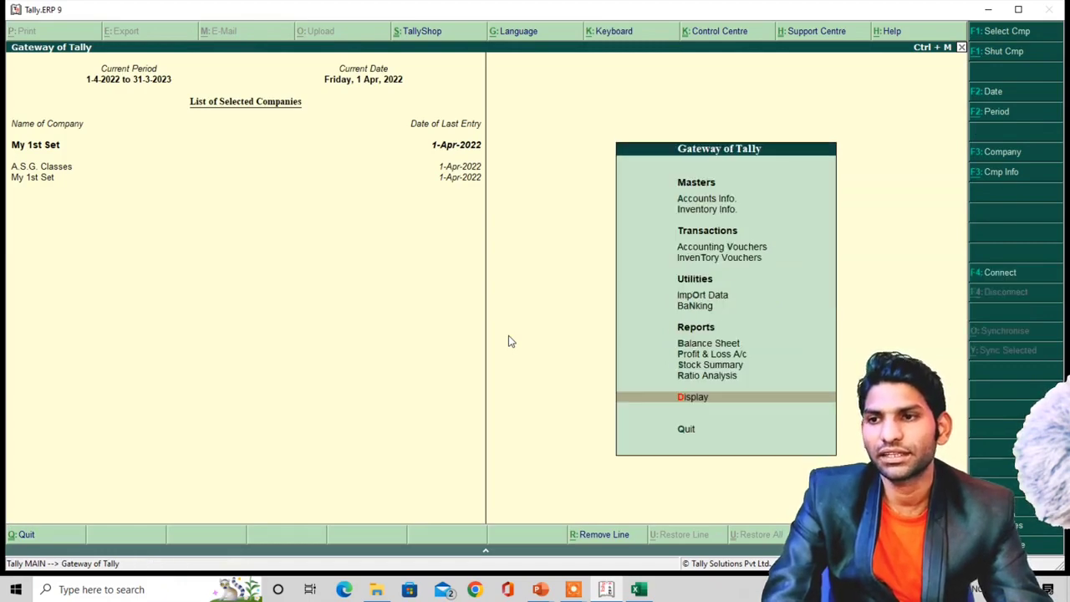
pyautogui.press('Up')
pyautogui.press('Up')
pyautogui.press('Up')
pyautogui.press('Up')
pyautogui.press('Return')
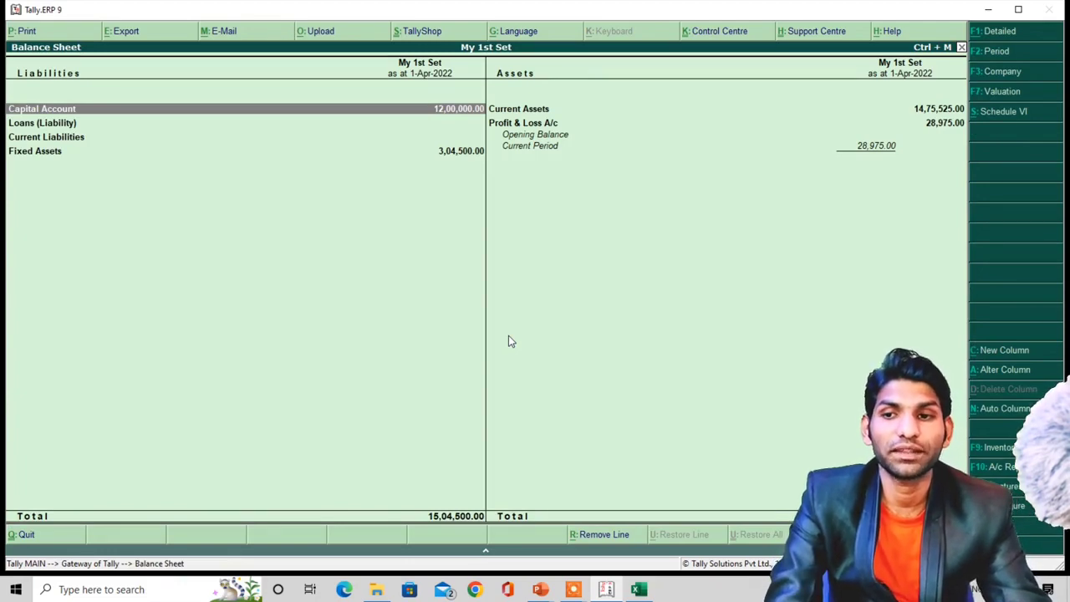
pyautogui.press('Escape')
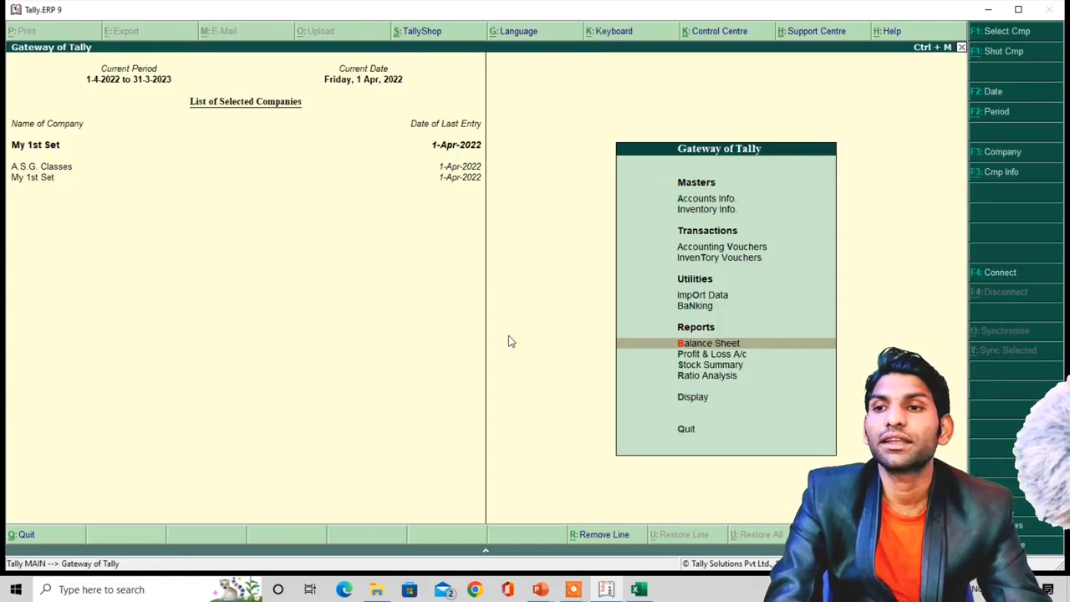
# - Review the Trial Balance again and back out to the Gateway
pyautogui.press('Down')
pyautogui.press('Down')
pyautogui.press('Down')
pyautogui.press('Down')
pyautogui.press('Return')
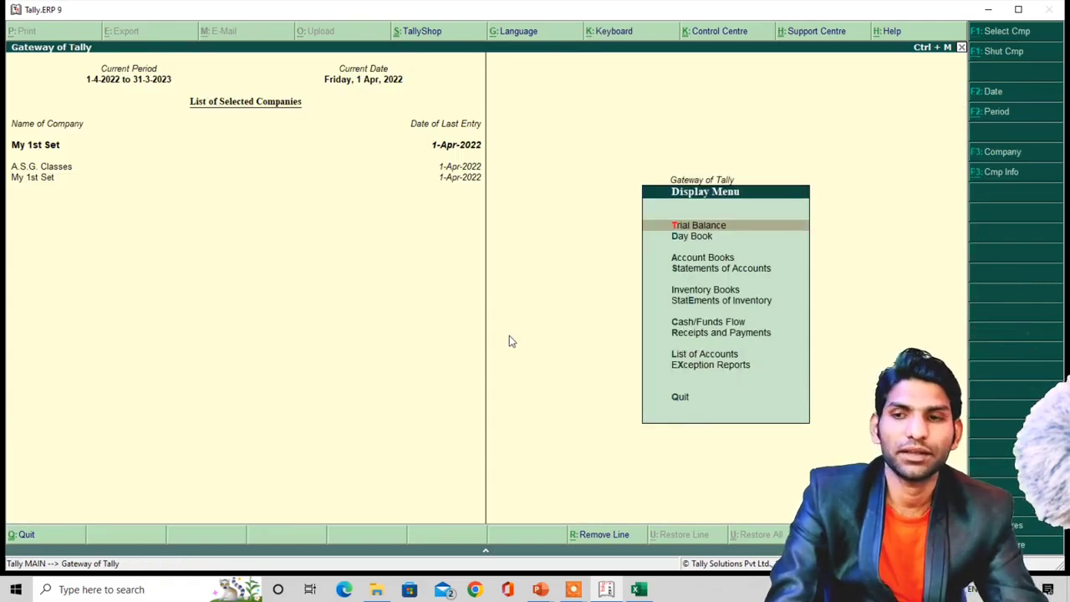
pyautogui.press('Return')
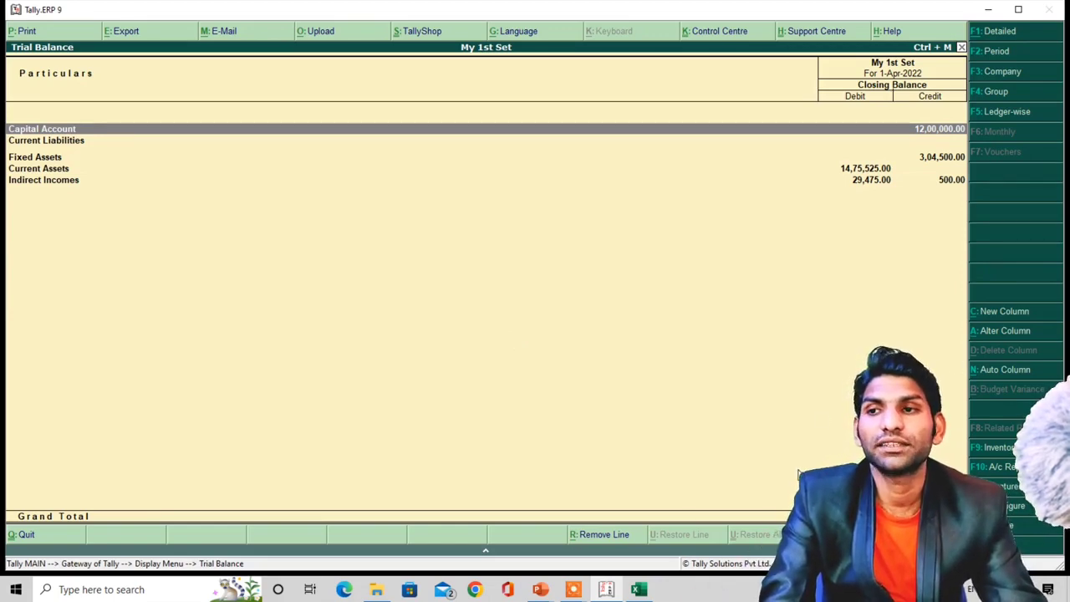
pyautogui.press('Escape')
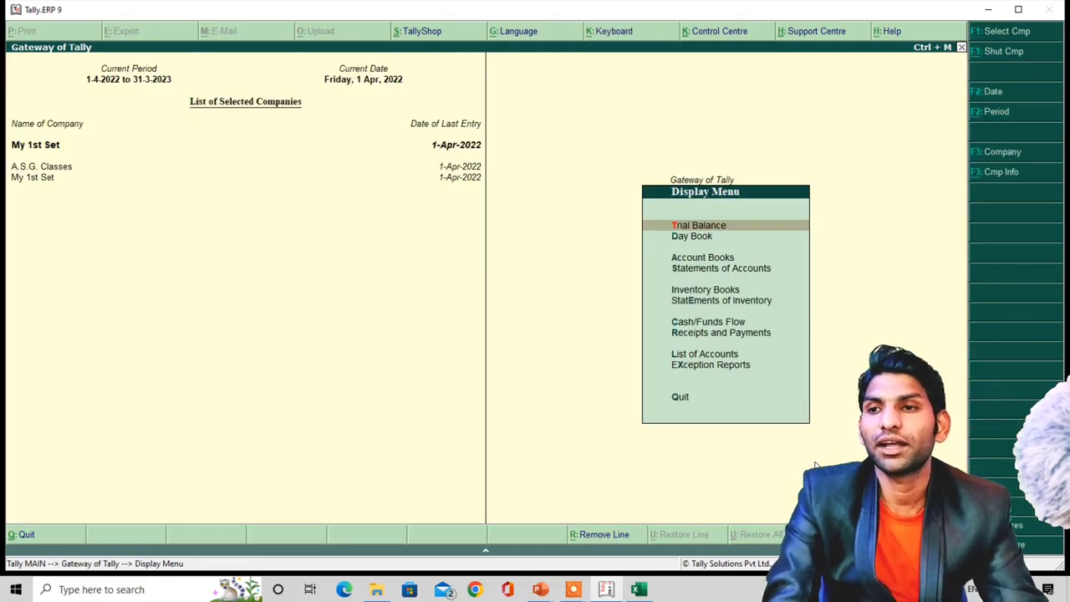
pyautogui.press('Escape')
# - Reopen the Balance Sheet, then exit until the Quit confirmation appears
pyautogui.press('Up')
pyautogui.press('Up')
pyautogui.press('Up')
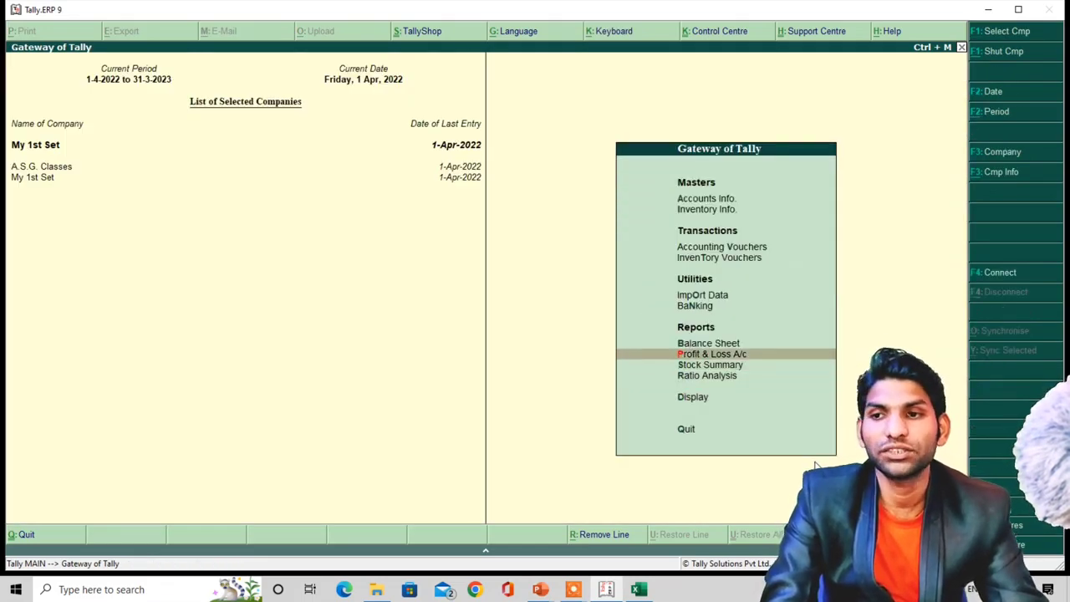
pyautogui.press('Up')
pyautogui.press('Return')
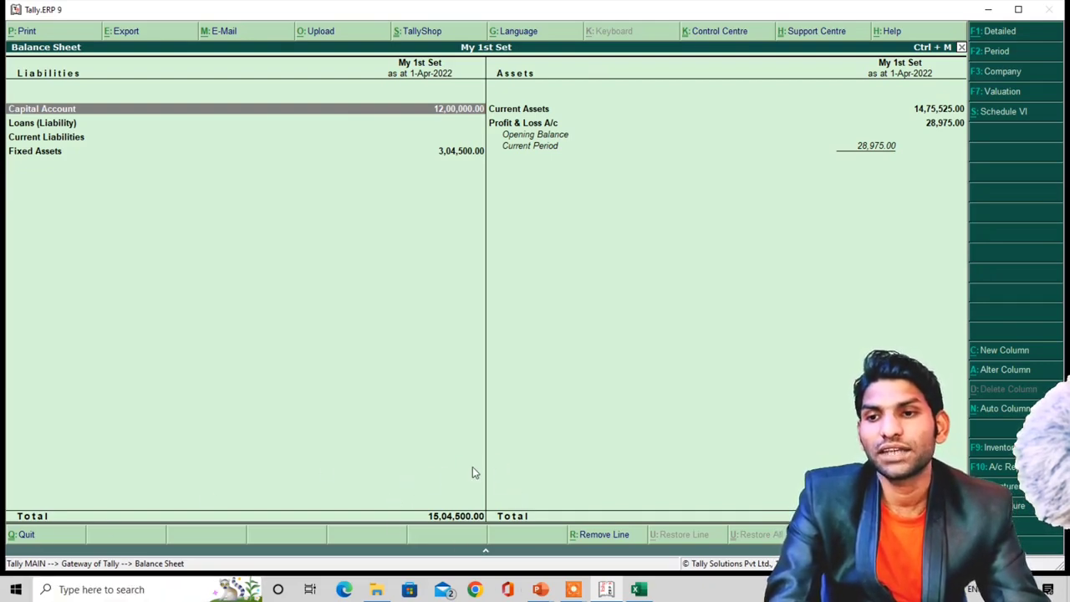
pyautogui.press('Right')
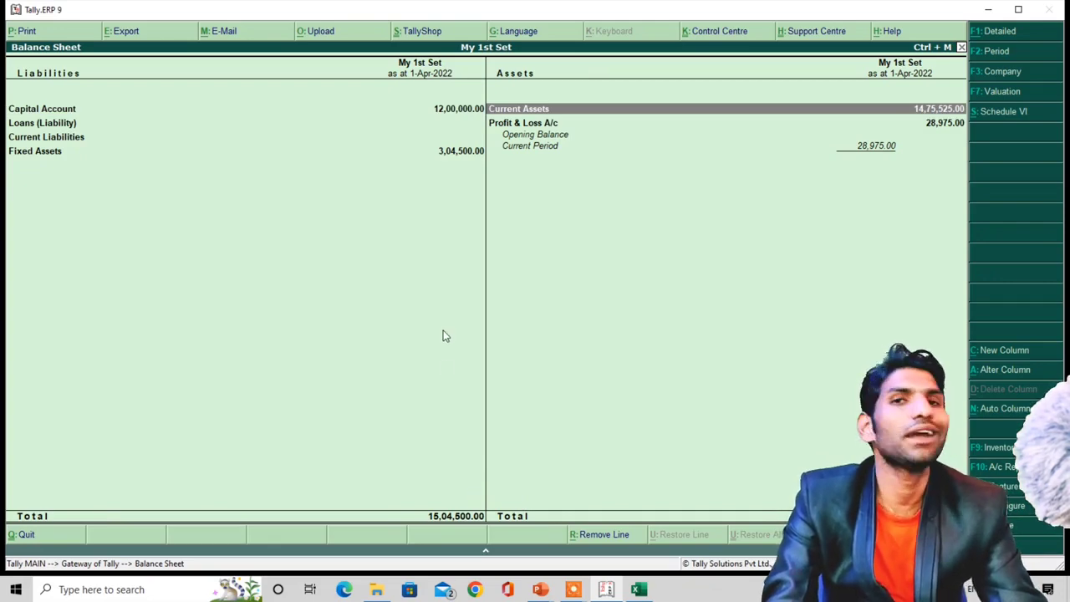
pyautogui.press('Escape')
pyautogui.press('Escape')
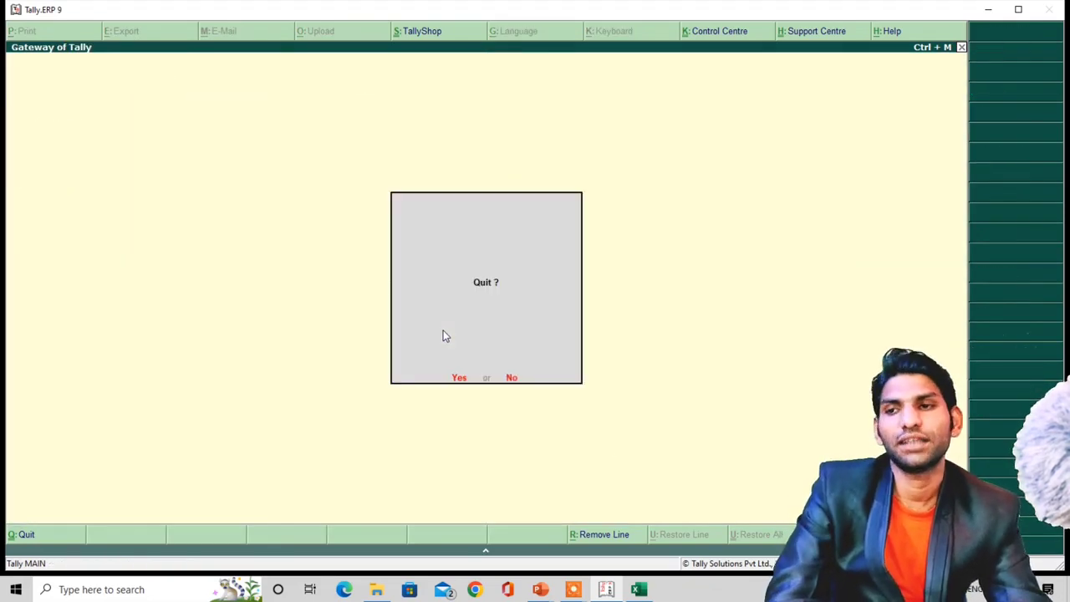
# - Quit Tally and close the PowerPoint presentation without saving
pyautogui.press('Return')
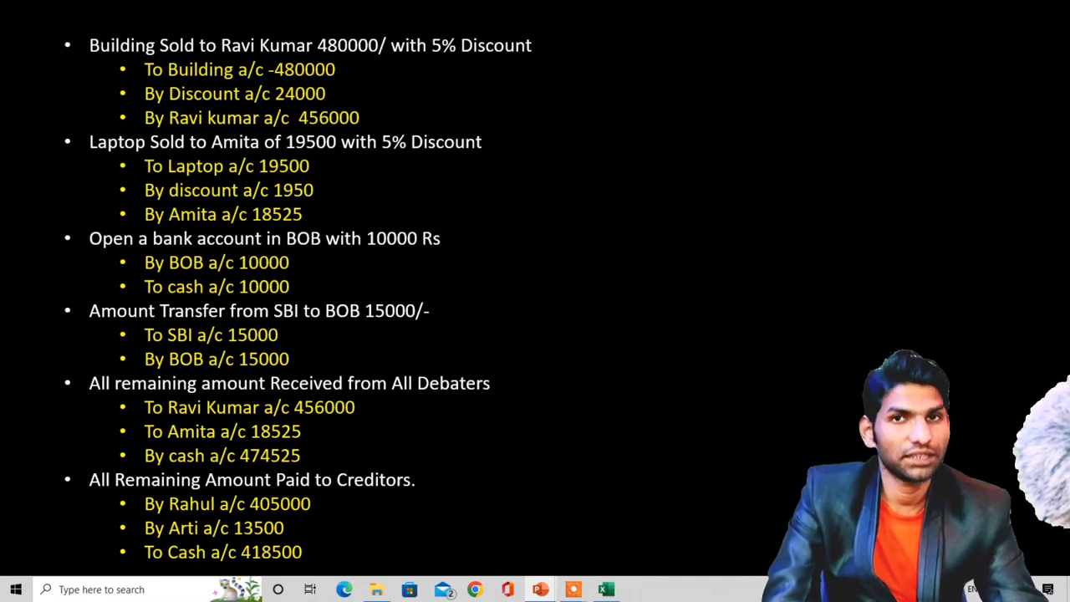
pyautogui.hotkey('alt', 'Tab')
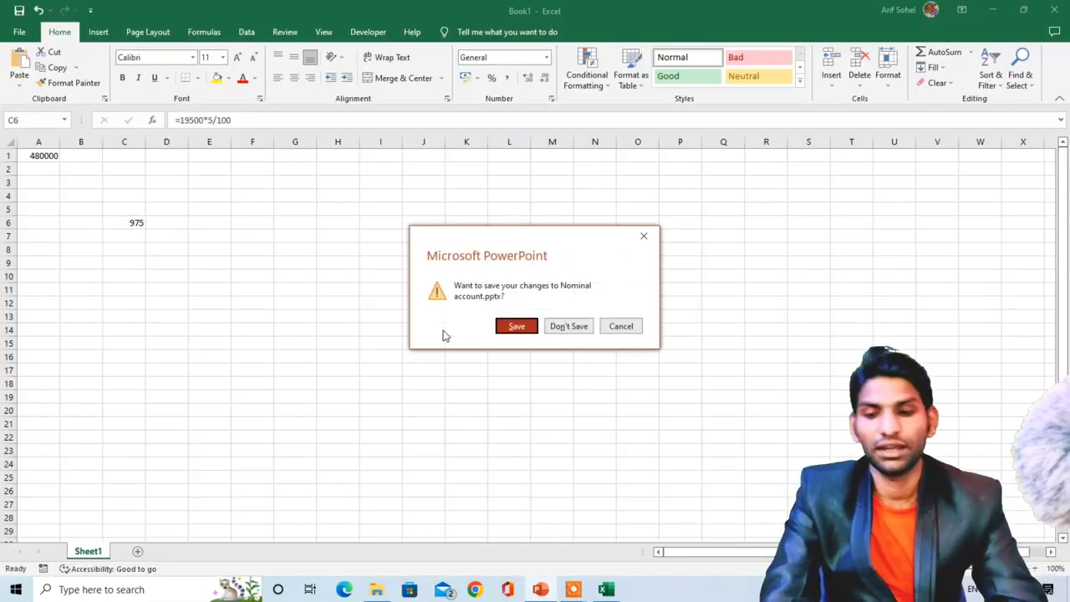
pyautogui.press('Tab')
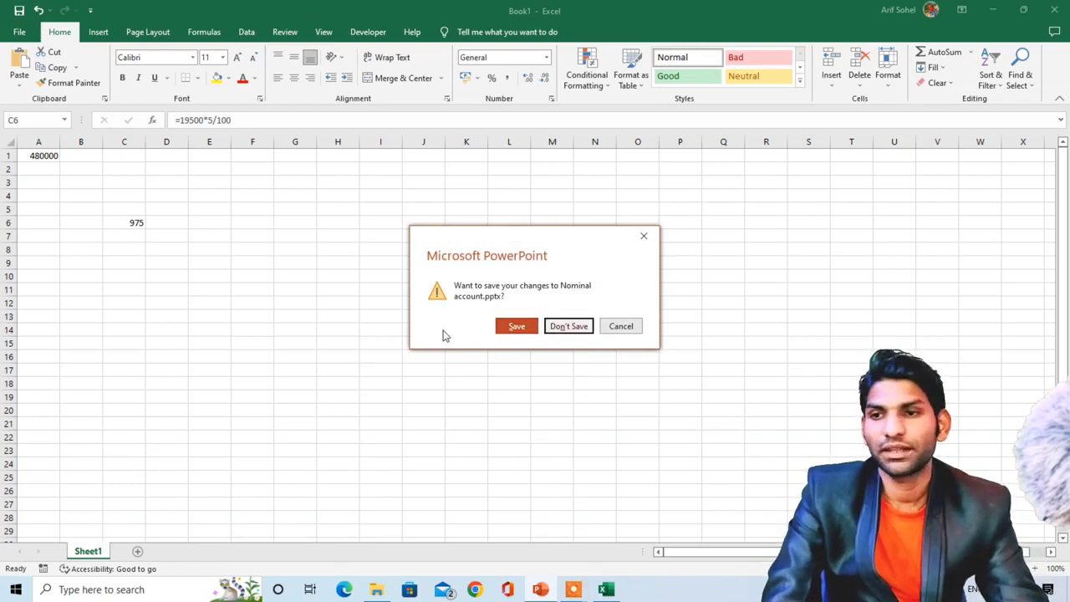
pyautogui.press('Return')
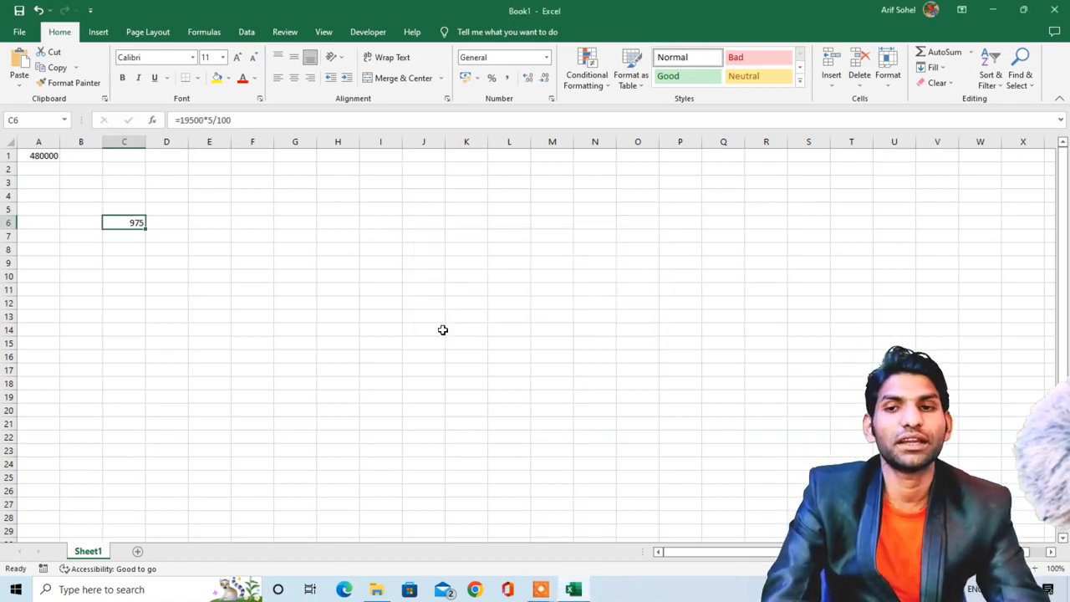
# - Close the Excel Book1 workbook without saving
pyautogui.hotkey('alt', 'F4')
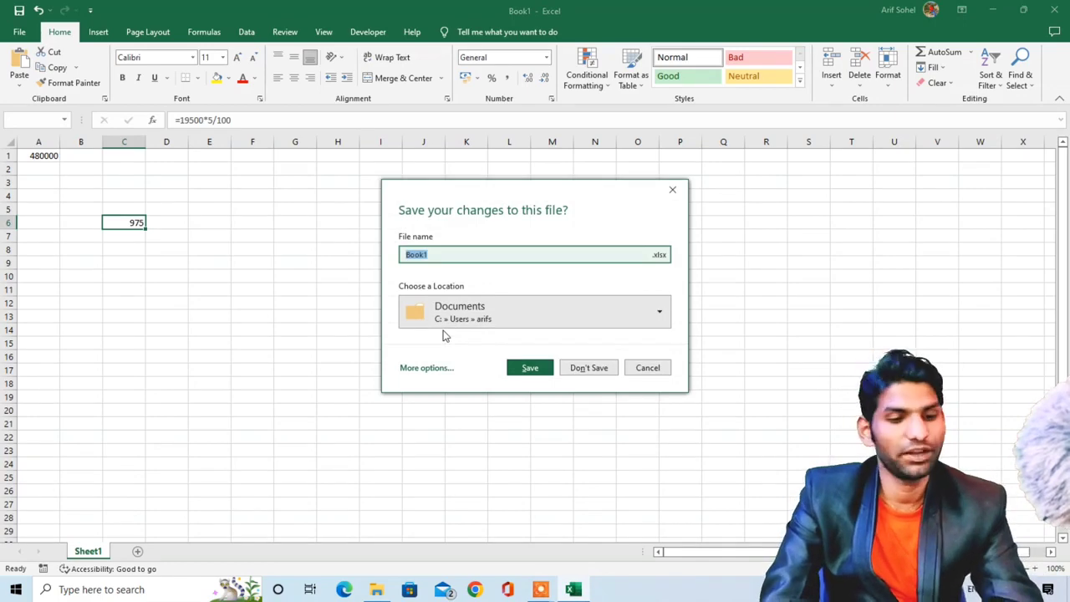
pyautogui.press('Tab')
pyautogui.press('Tab')
pyautogui.press('Tab')
pyautogui.press('Tab')
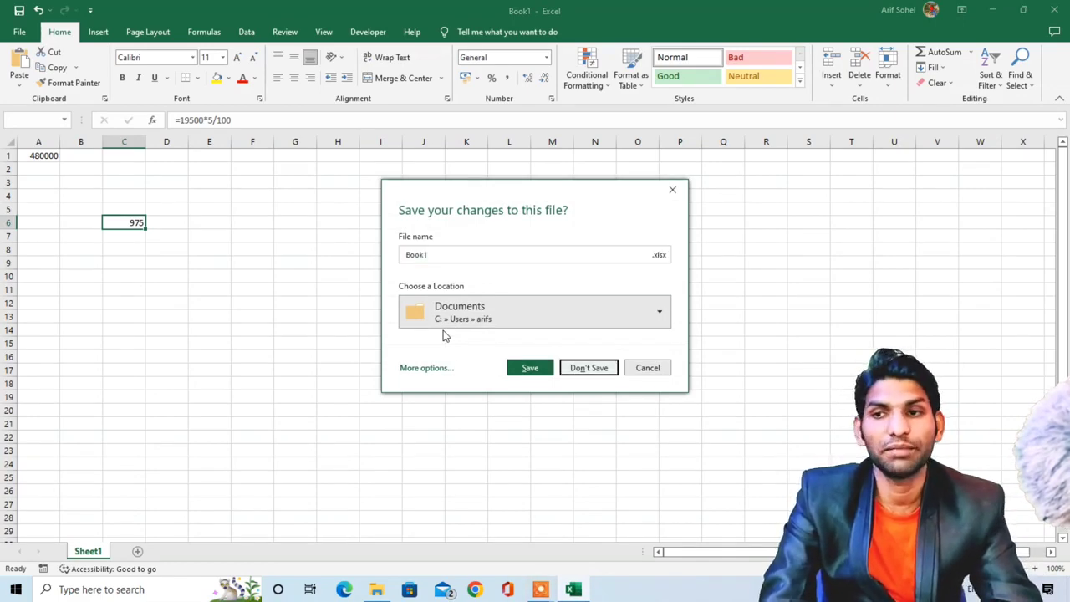
pyautogui.press('Return')
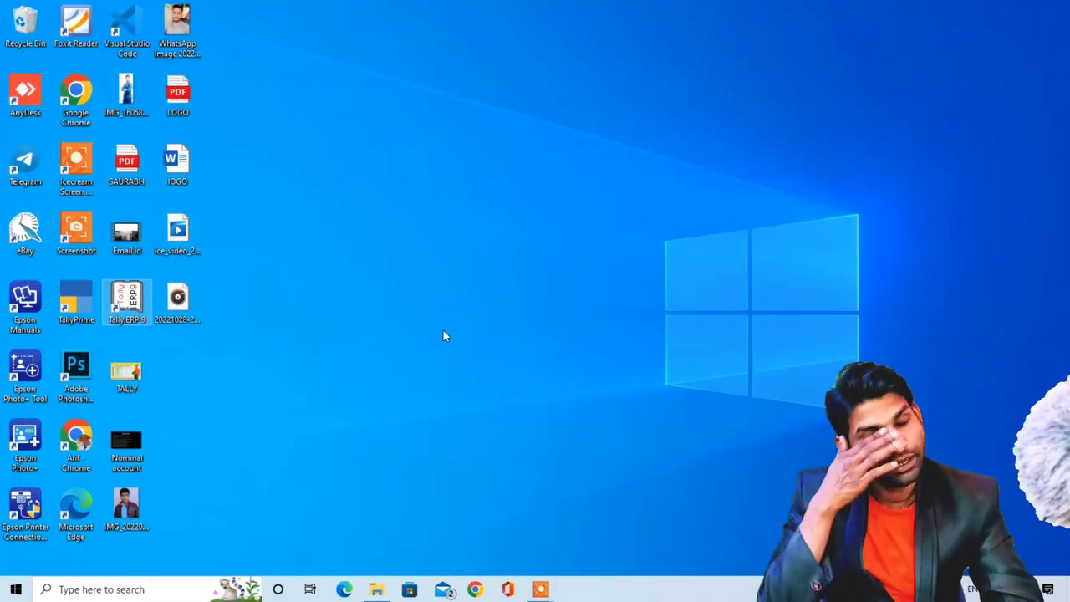